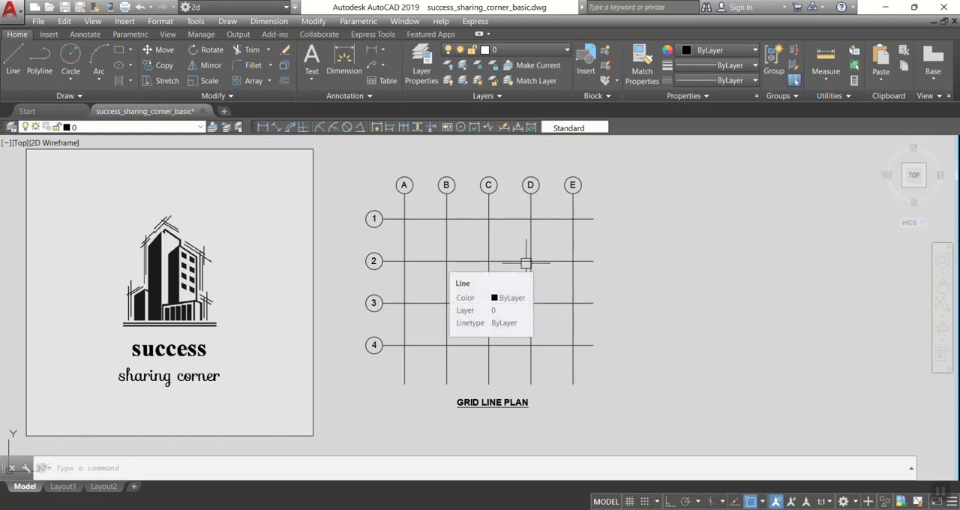
Highlight the four horizontal grid lines 1 to 4 in the grid line plan and clear the selection.
mouse_move(528, 261)
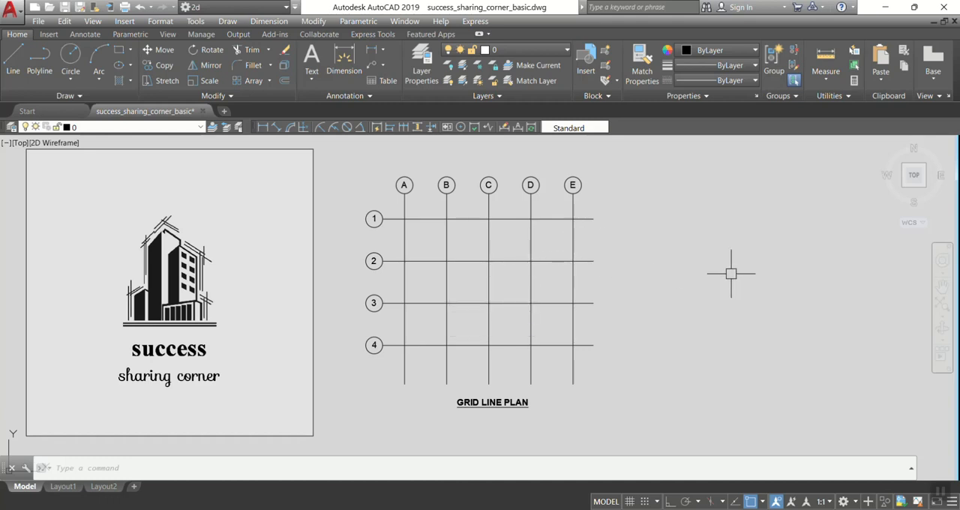
click(471, 219)
click(475, 260)
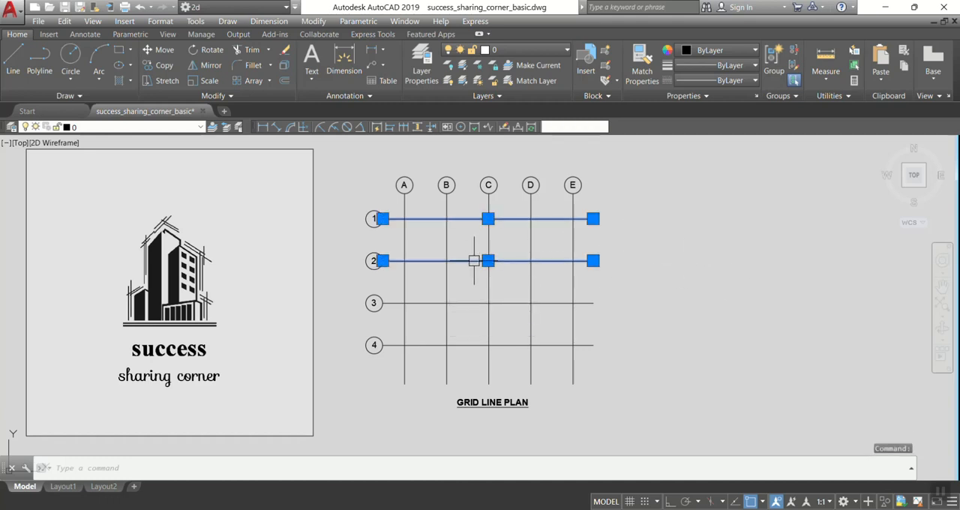
click(459, 303)
click(460, 345)
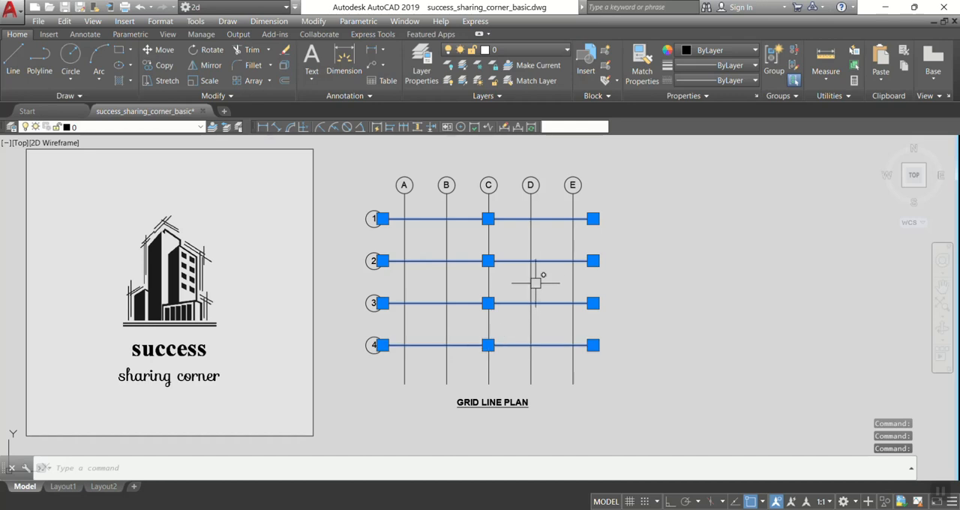
key(Escape)
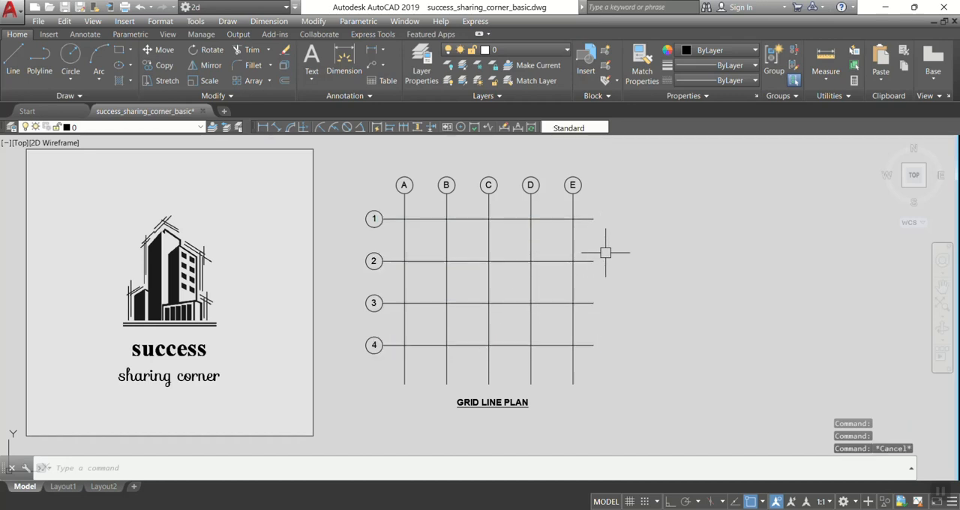
Draw a closed triangle with the Line command in the empty area to the right of the grid line plan.
text(L)
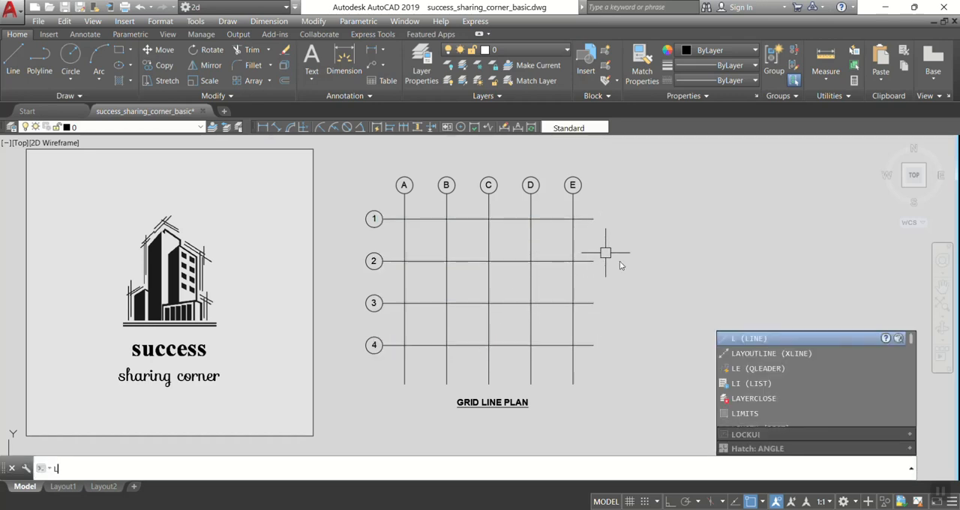
key(Return)
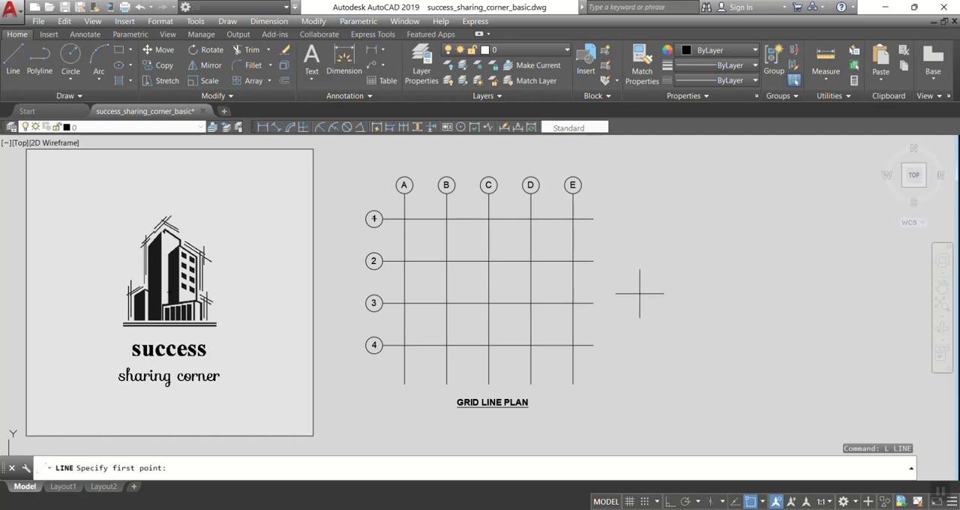
click(633, 234)
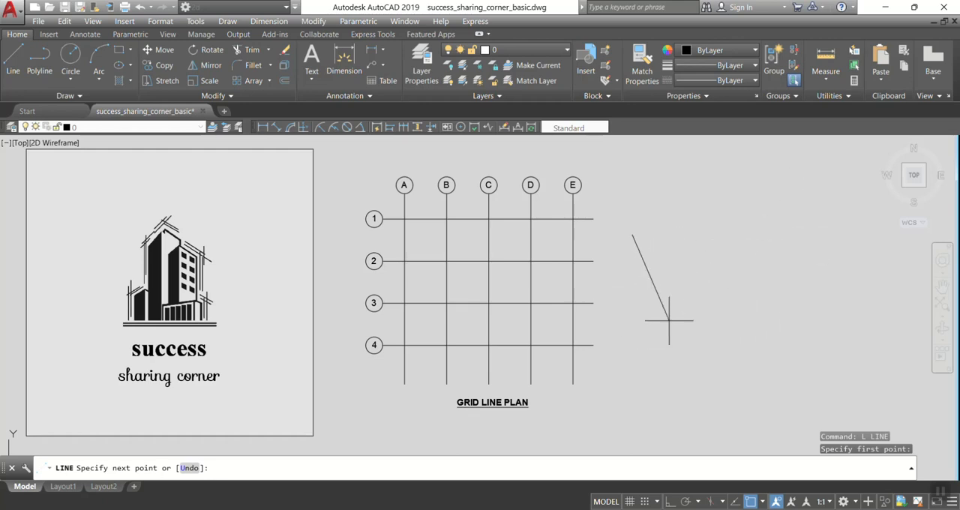
click(816, 173)
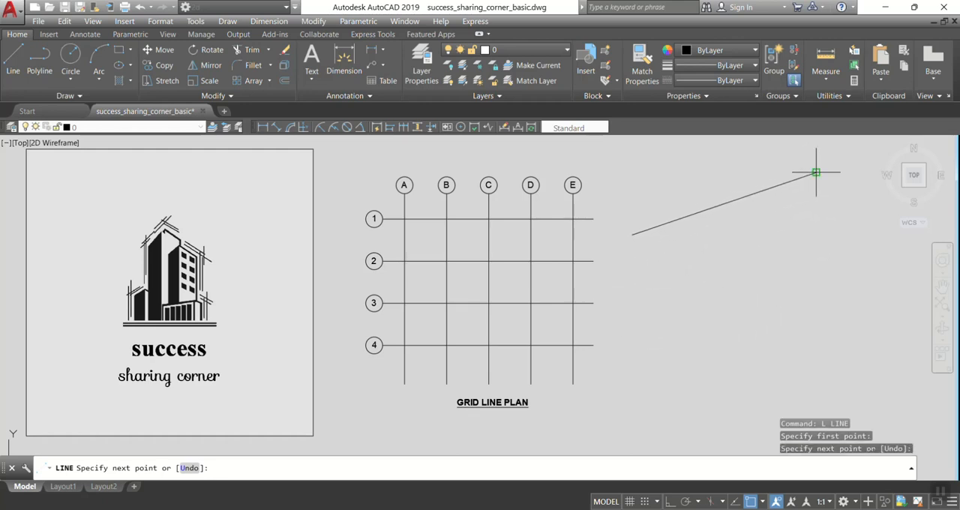
click(800, 355)
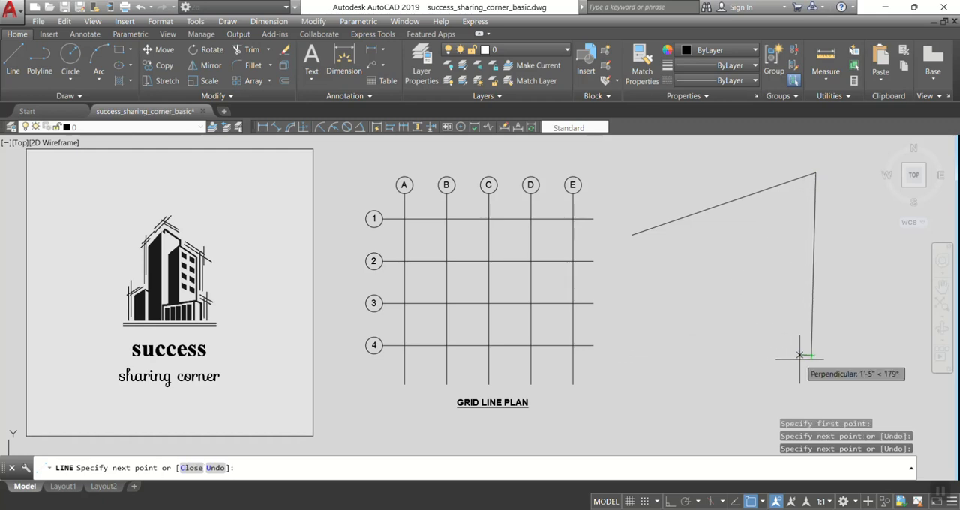
click(633, 234)
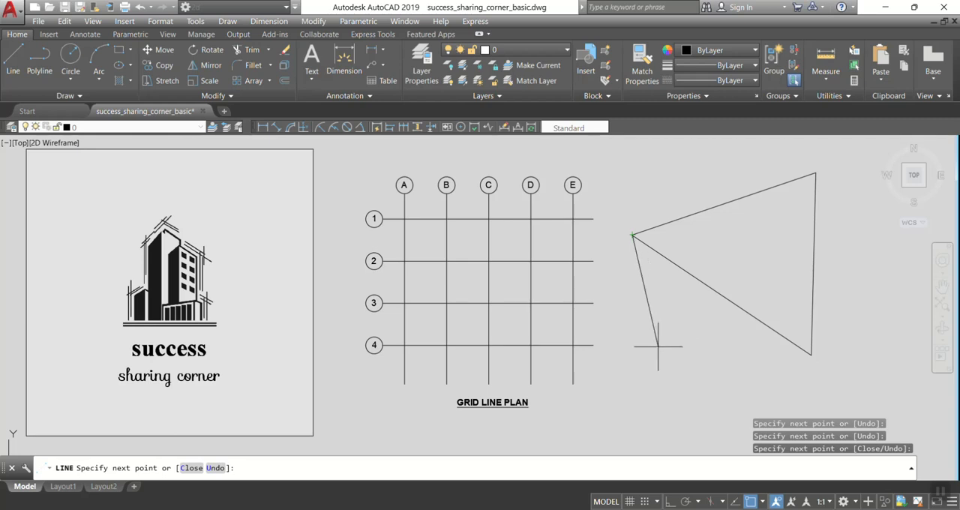
key(Escape)
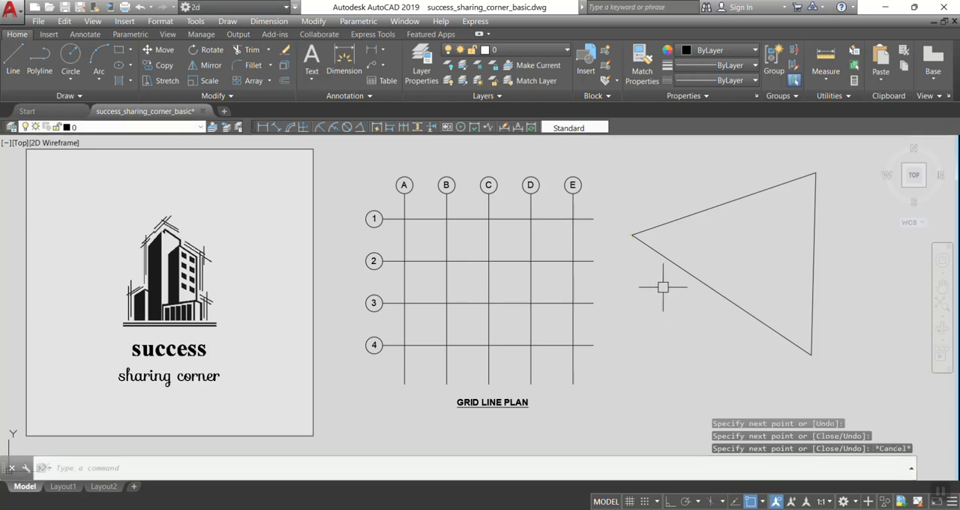
Erase the three lines of the triangle beside the grid line plan.
click(687, 270)
click(707, 209)
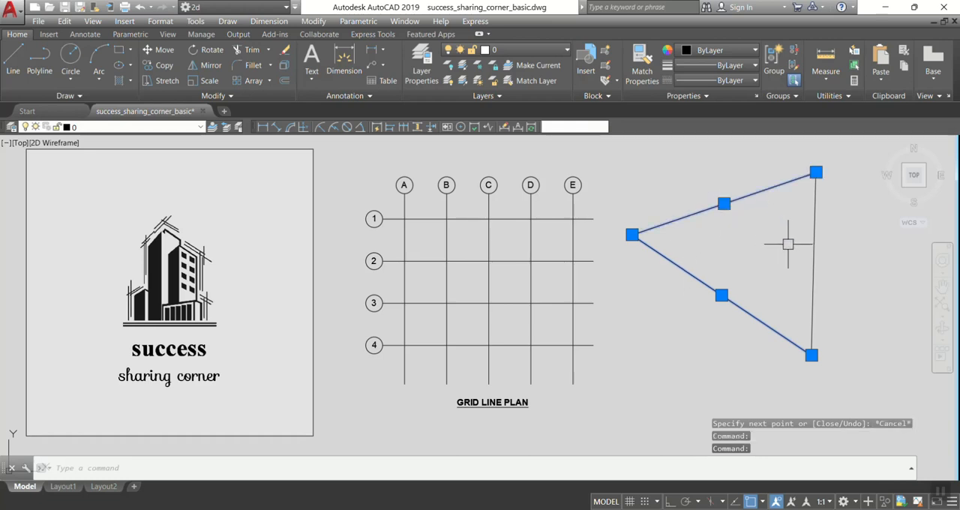
click(814, 242)
text(e)
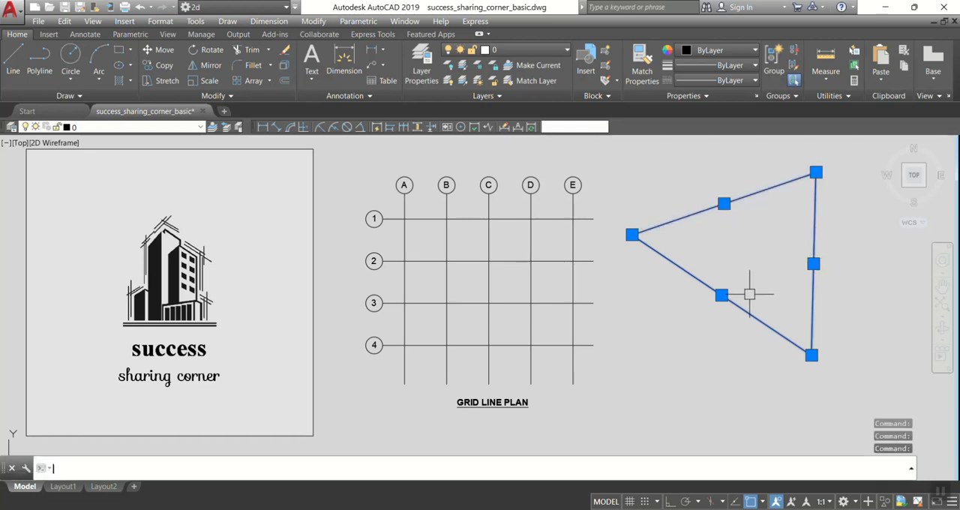
key(Return)
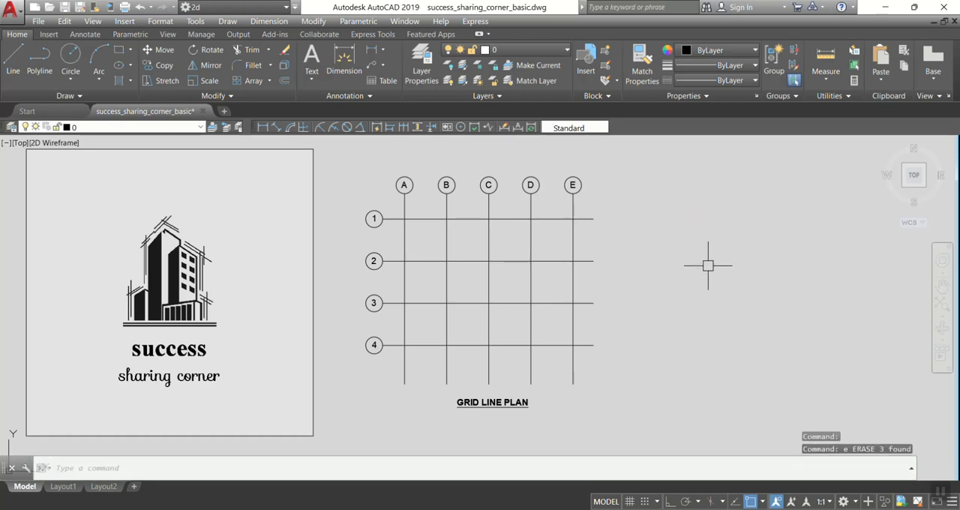
text(l)
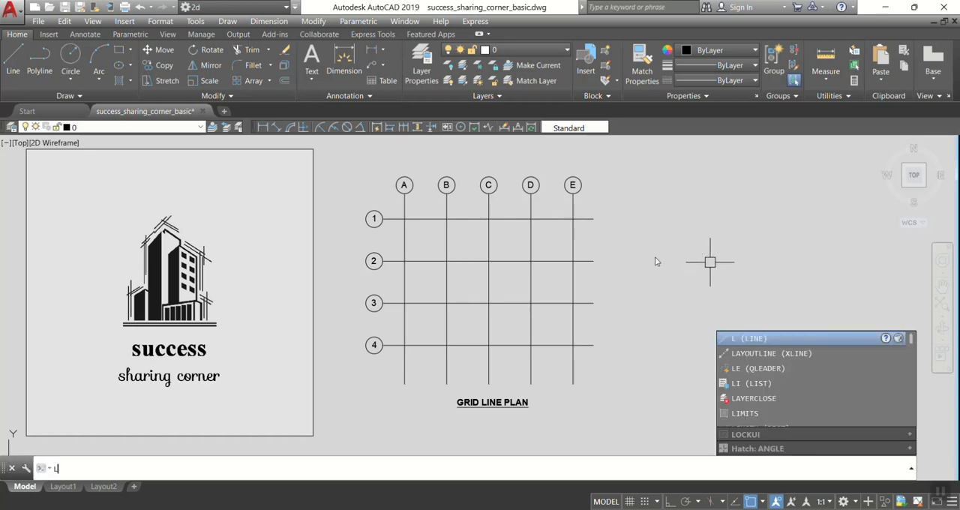
key(Return)
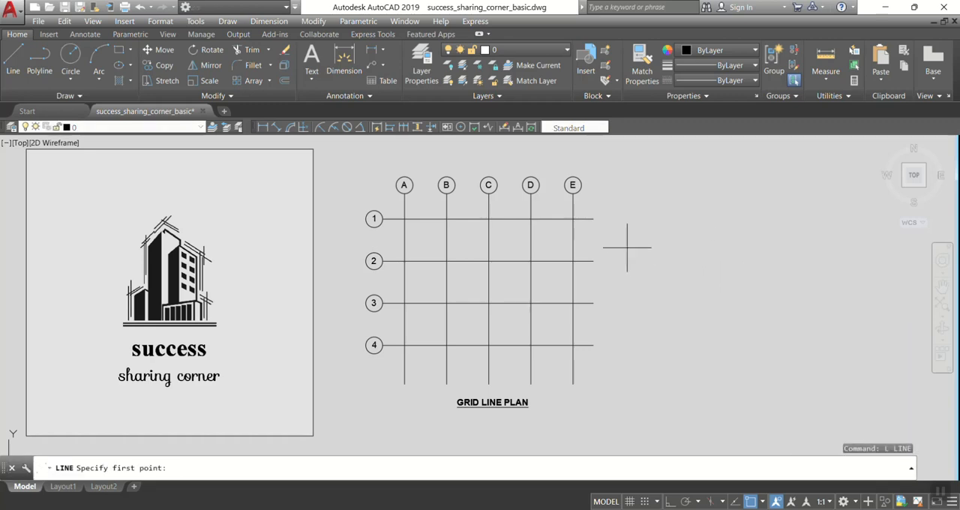
key(Escape)
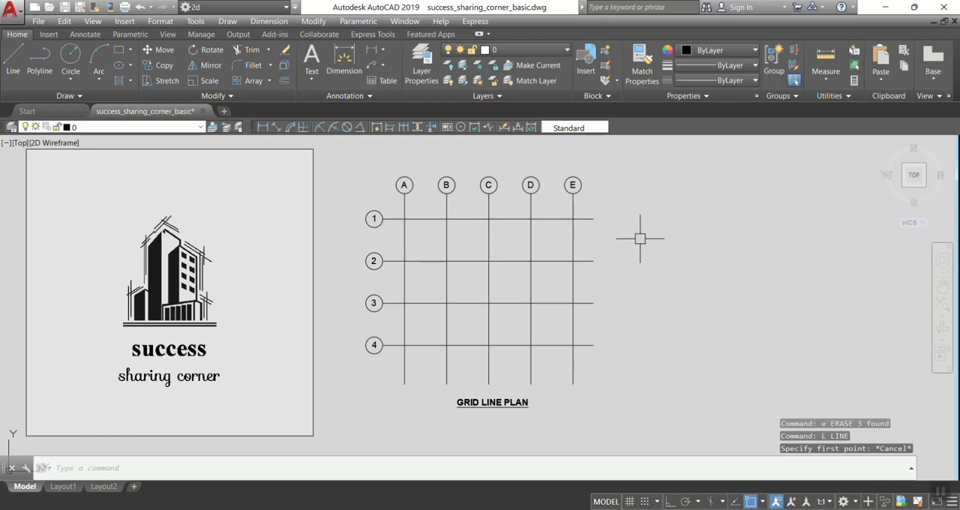
text(l)
key(Return)
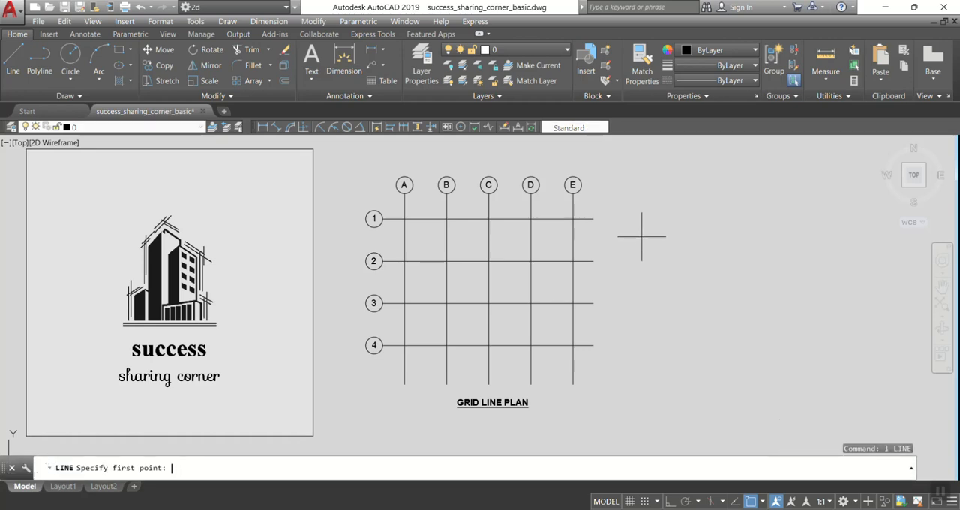
key(Escape)
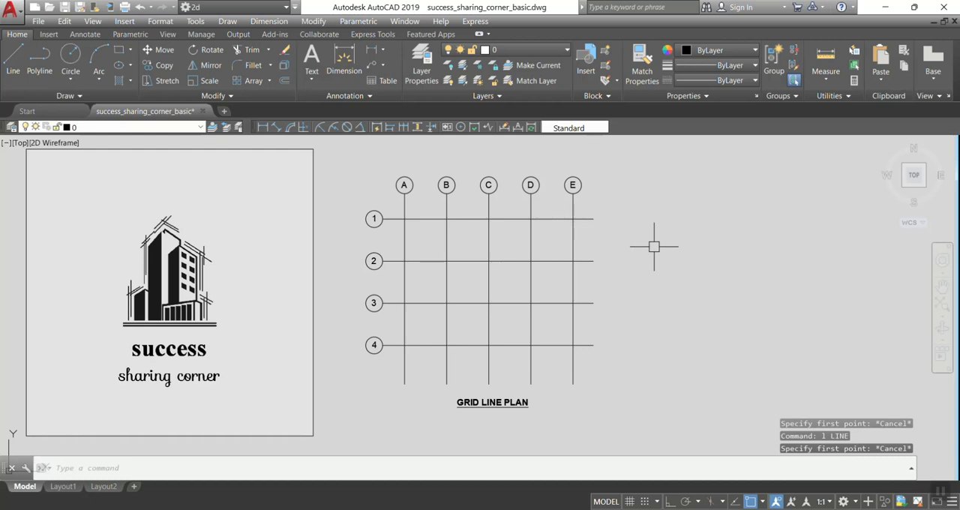
Turn on Ortho mode and draw a closed four-sided outline about 31 feet high beside the grid line plan with the Line command.
key(Return)
click(643, 240)
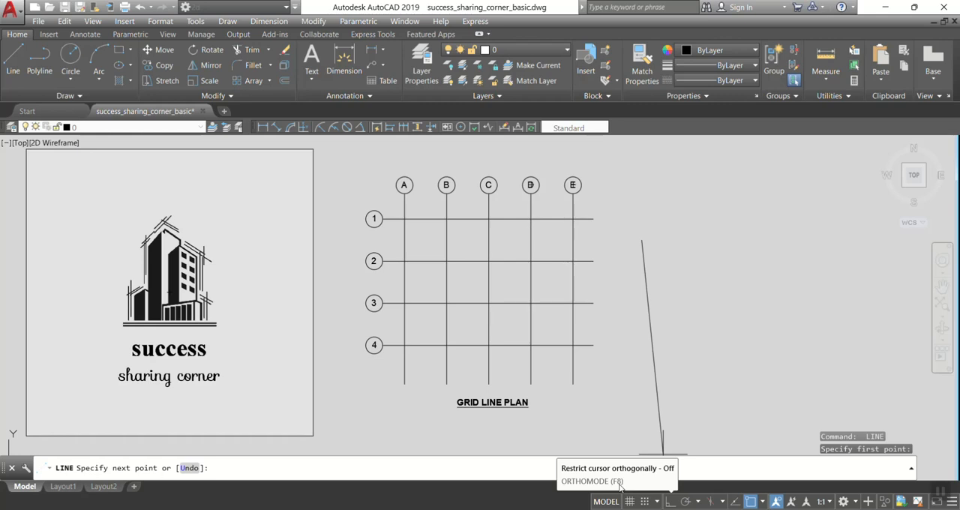
click(669, 503)
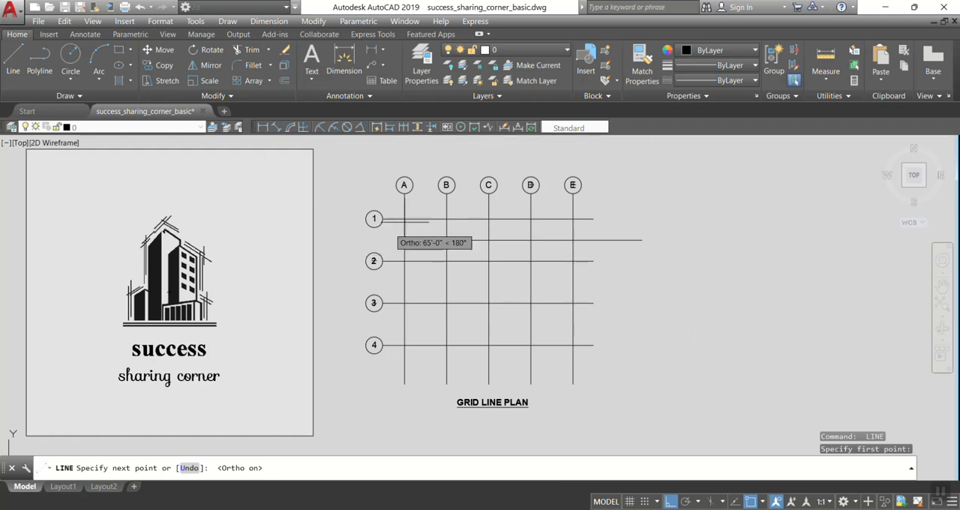
click(833, 259)
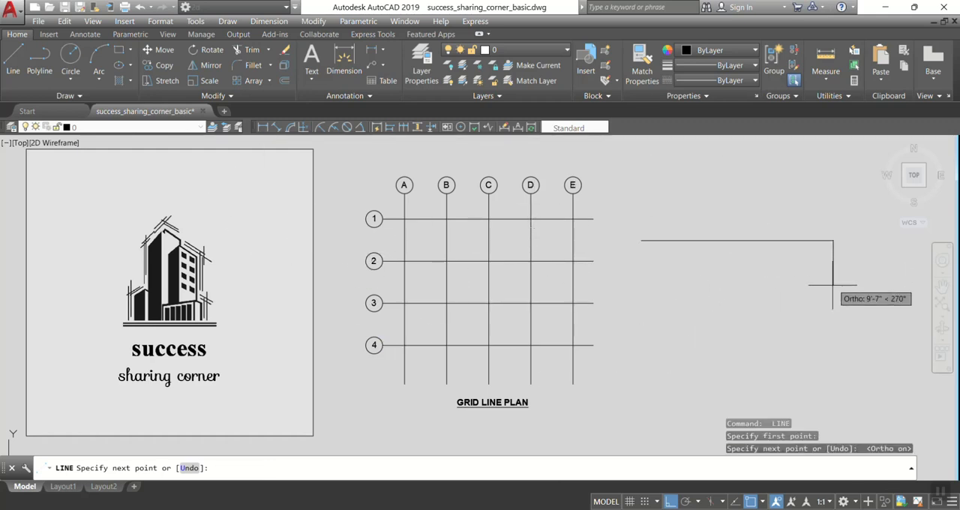
click(831, 370)
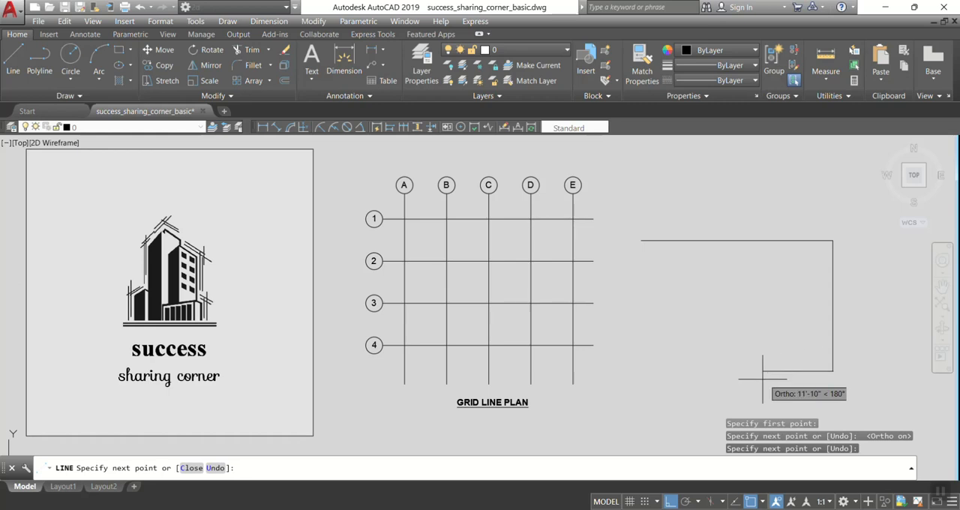
click(629, 372)
click(641, 240)
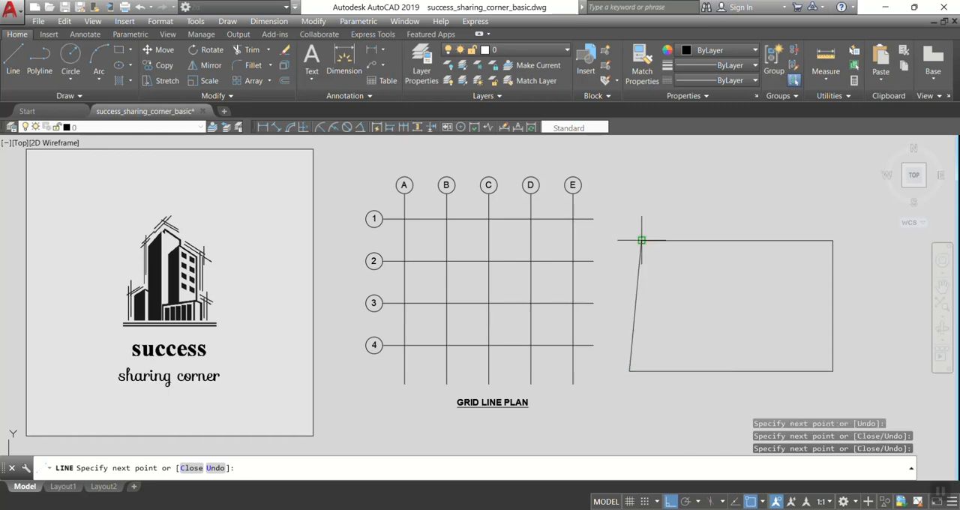
key(Return)
Draw a separate horizontal line about 43 feet long above the four-sided outline.
click(655, 193)
click(693, 209)
text(l)
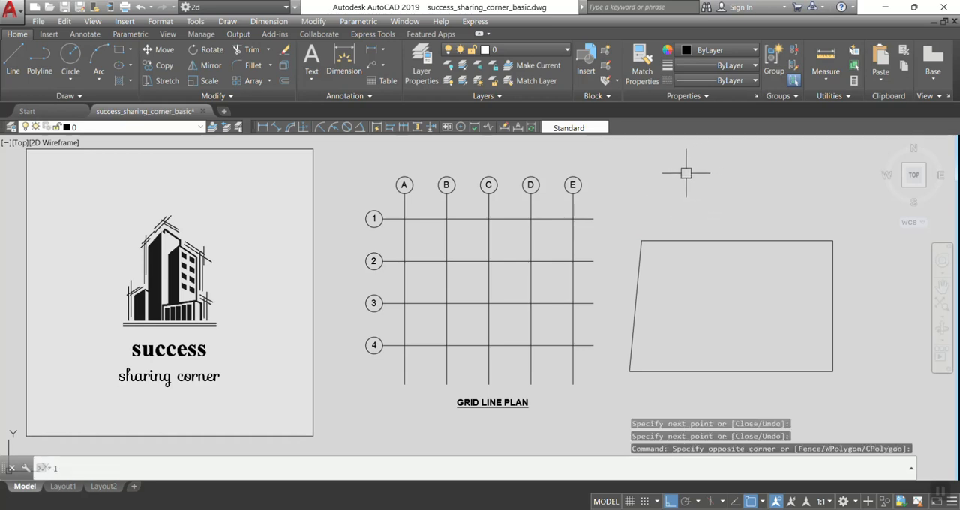
key(Return)
click(654, 204)
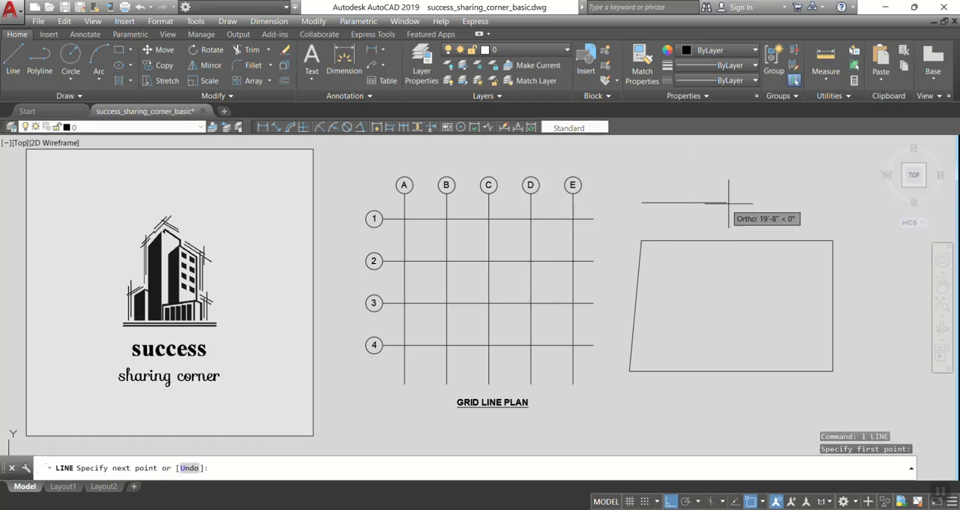
click(822, 202)
key(Return)
Erase the four-sided outline together with the separate horizontal line above it.
click(767, 242)
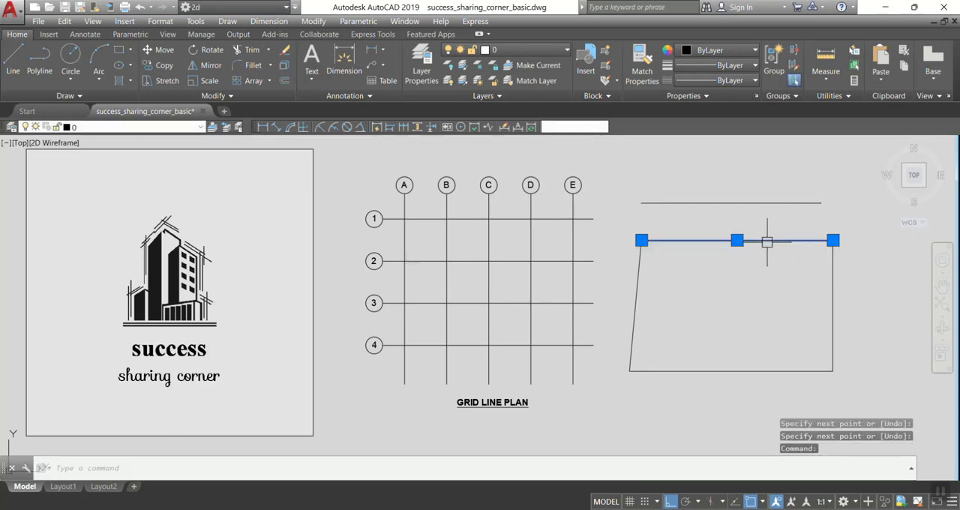
click(623, 181)
click(870, 401)
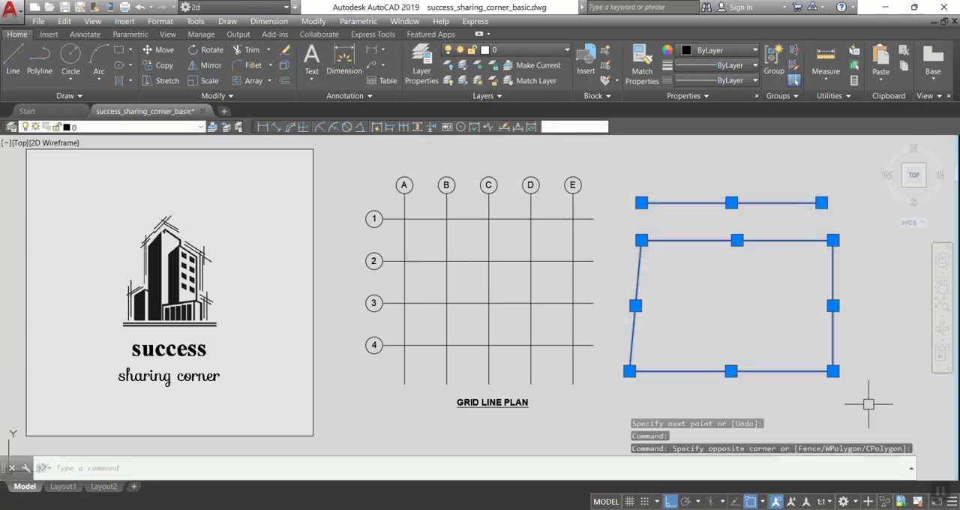
key(Return)
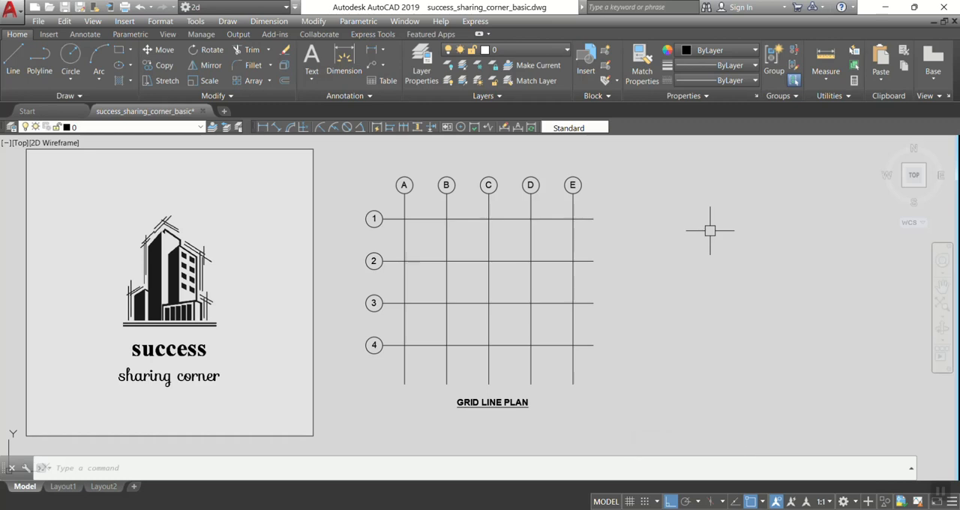
Draw a 50' horizontal line to the right beside the grid line plan, continuing with a 50' vertical line downward from its right end.
text(l)
key(Return)
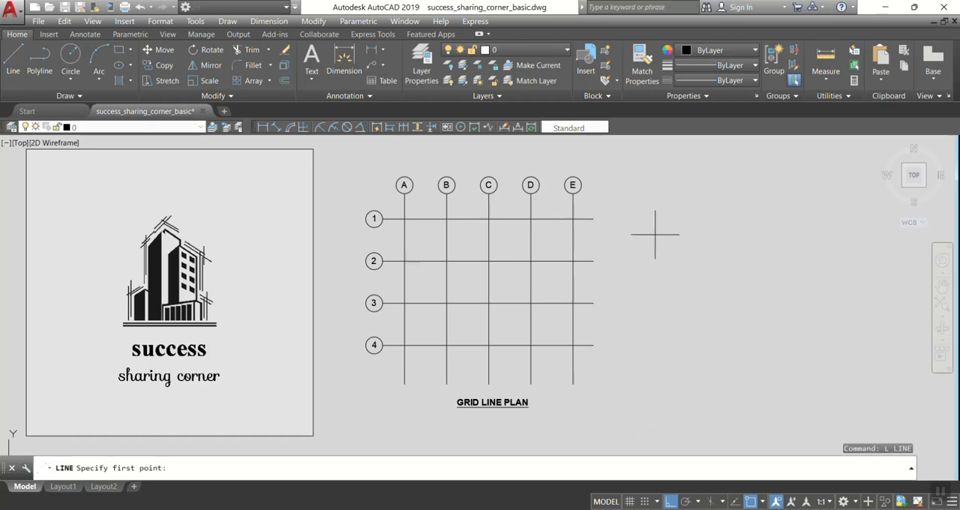
click(653, 219)
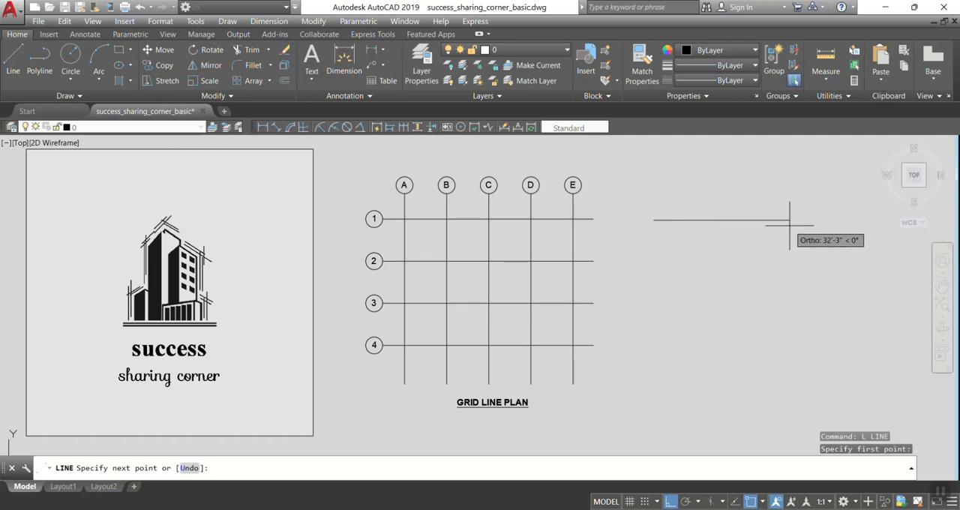
text(50')
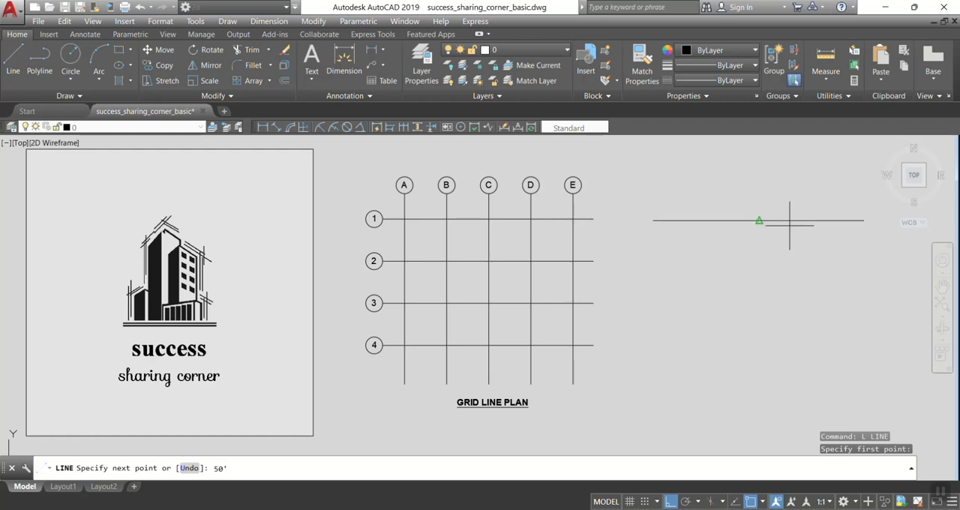
key(Return)
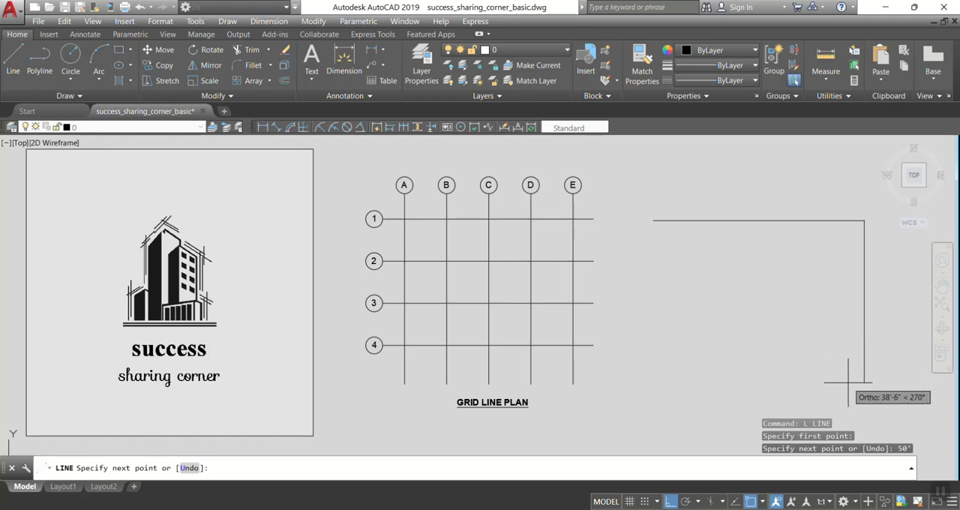
text(50')
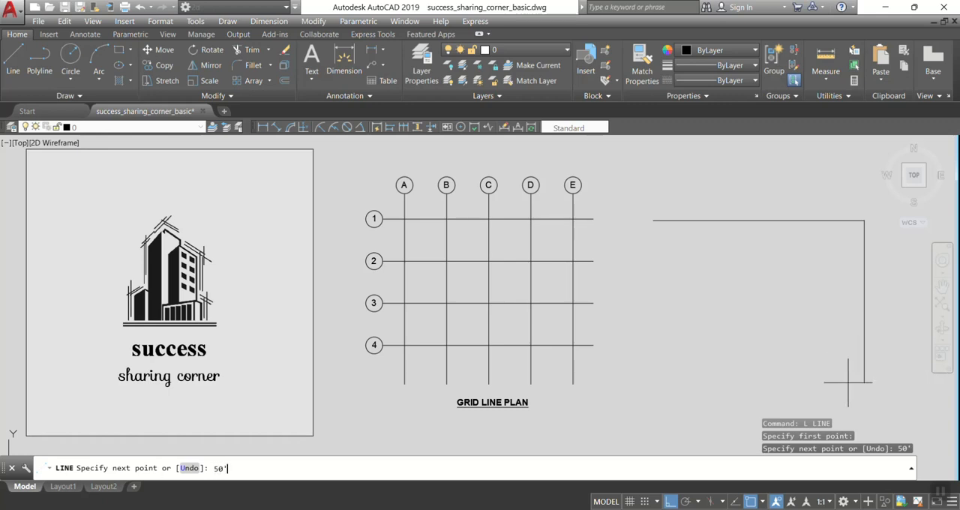
key(Return)
middle_drag(754, 328, 698, 311)
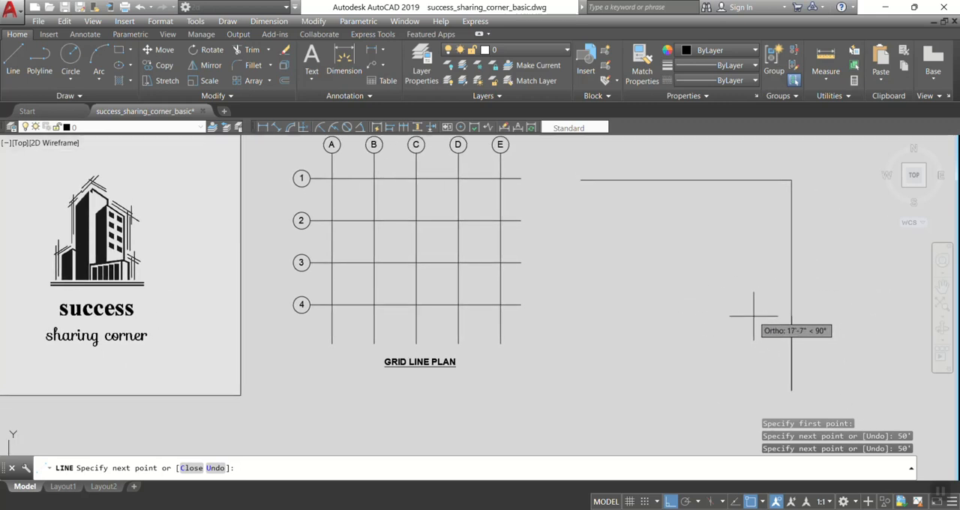
key(Escape)
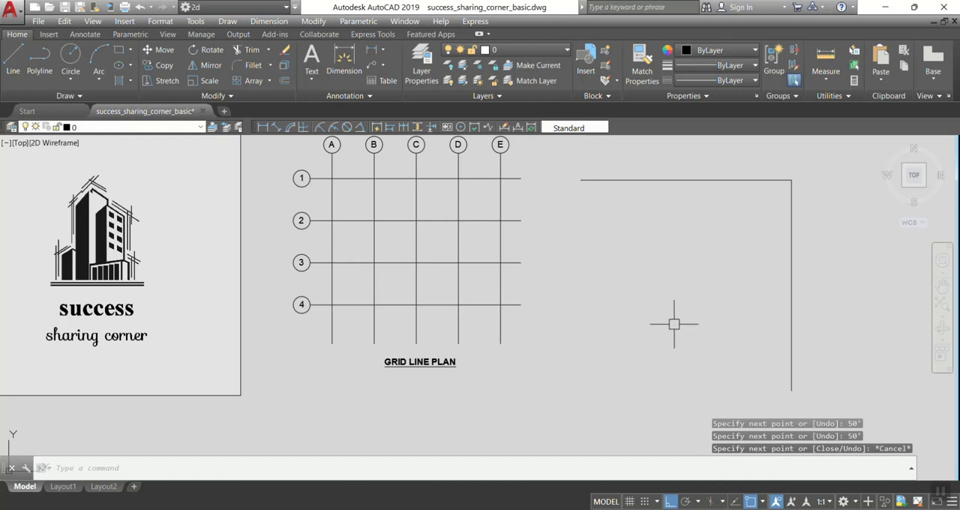
middle_drag(709, 222, 712, 250)
click(790, 249)
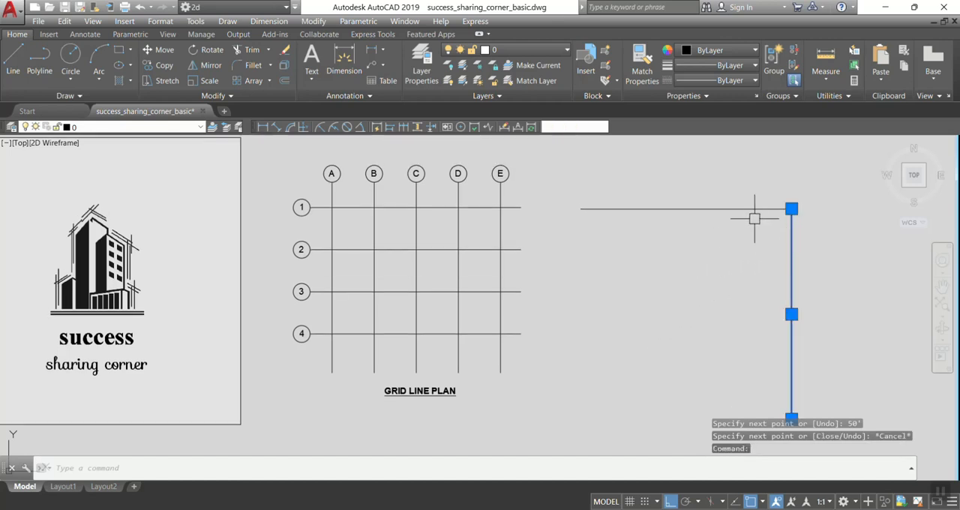
click(750, 209)
key(Escape)
click(790, 240)
text(e)
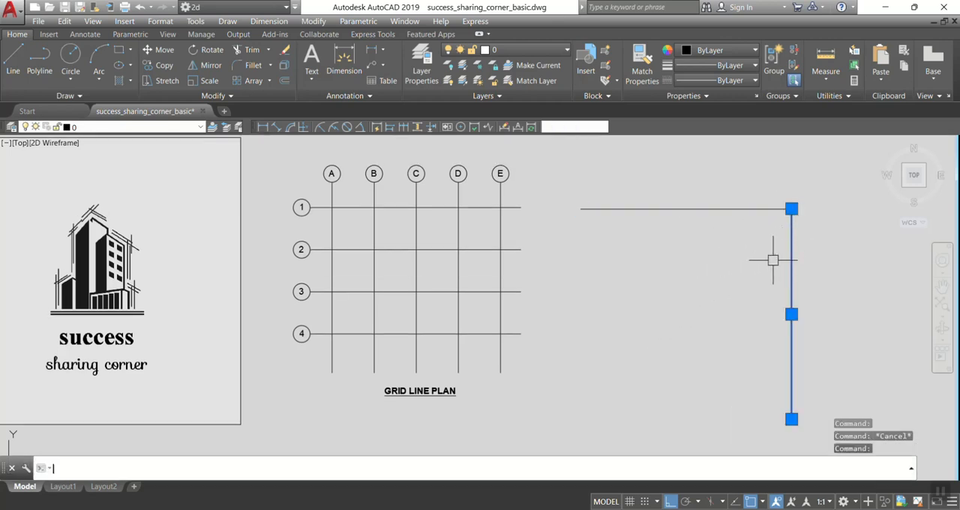
key(Escape)
click(724, 209)
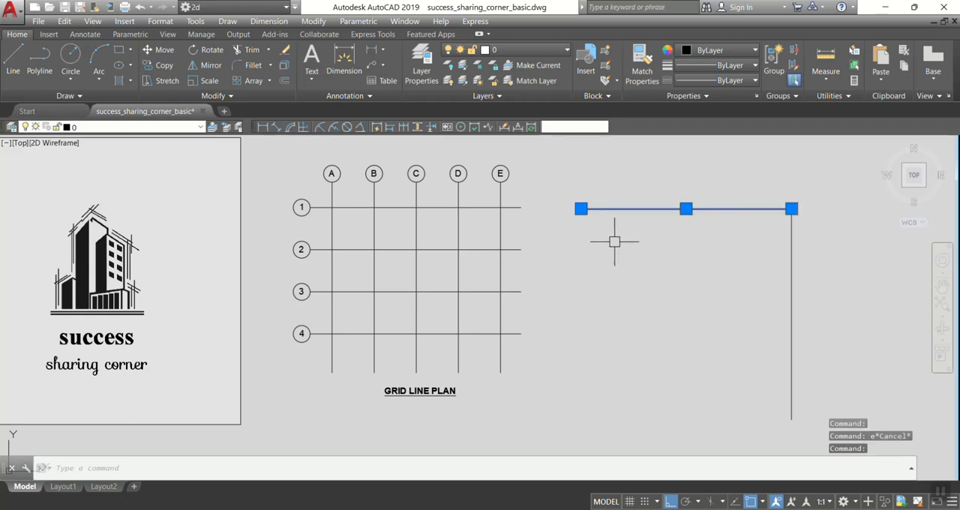
middle_drag(617, 224, 623, 255)
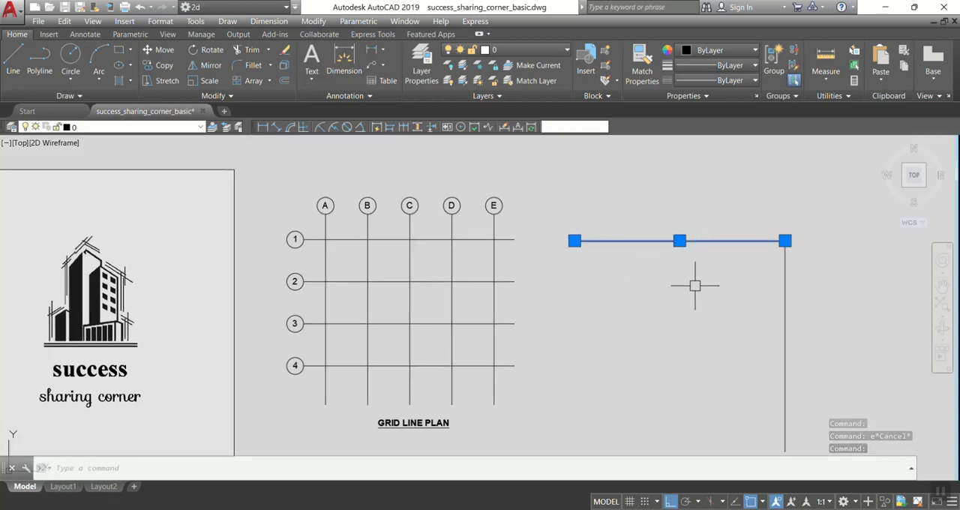
key(Escape)
click(788, 300)
middle_drag(651, 290, 673, 261)
text(m)
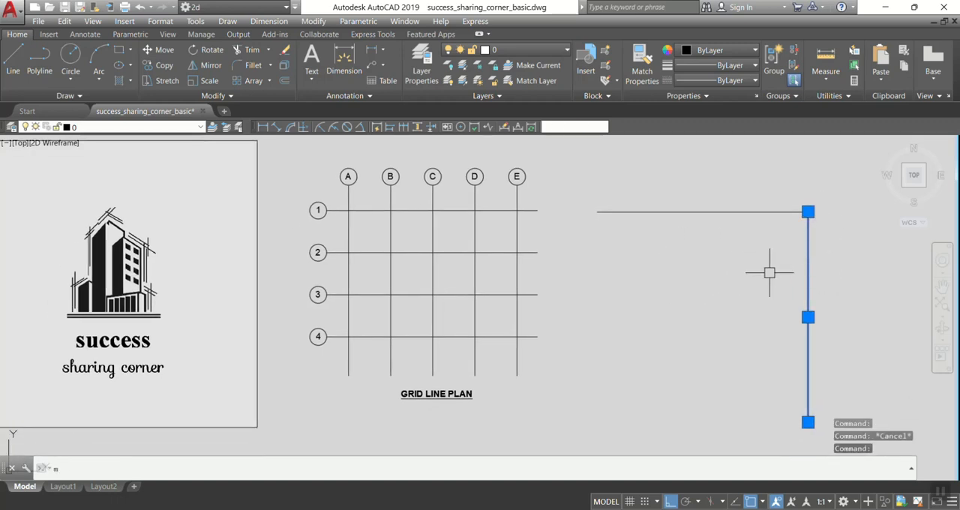
key(Escape)
Move the vertical line about 43'-9" to the left so it meets the horizontal line near its left end.
text(m)
key(Return)
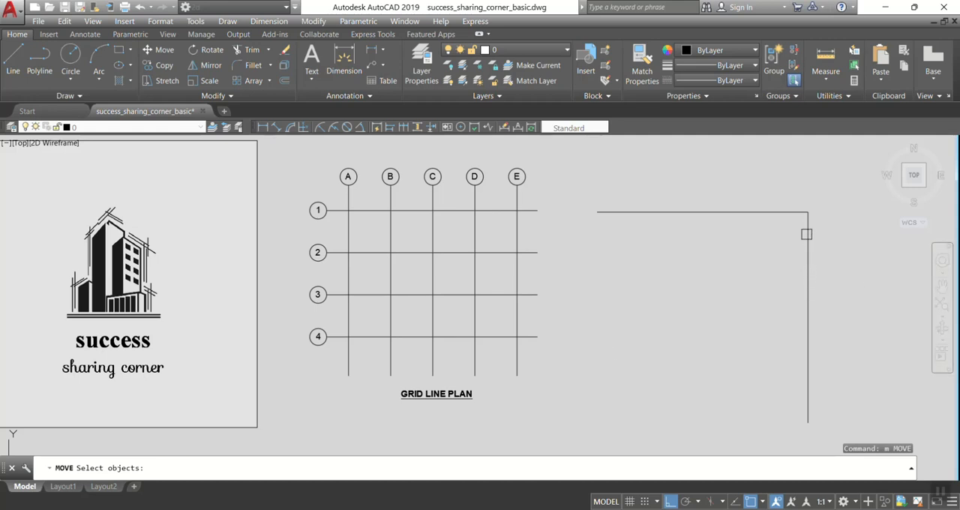
click(806, 234)
key(Return)
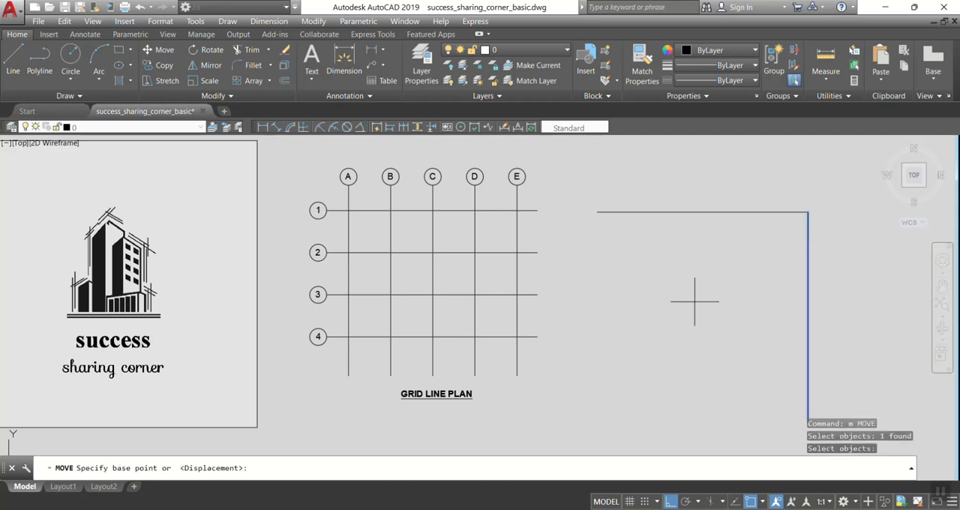
middle_drag(756, 369, 743, 325)
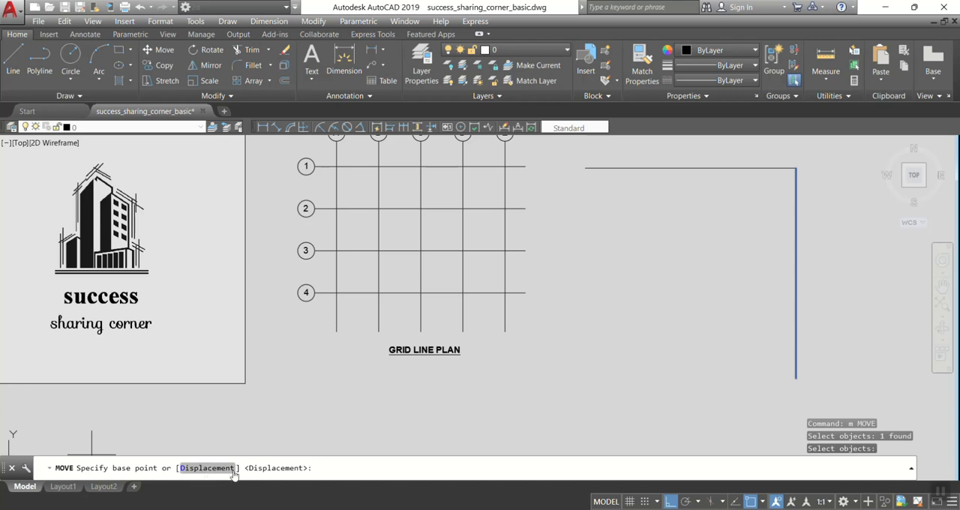
scroll(562, 401, down, 2)
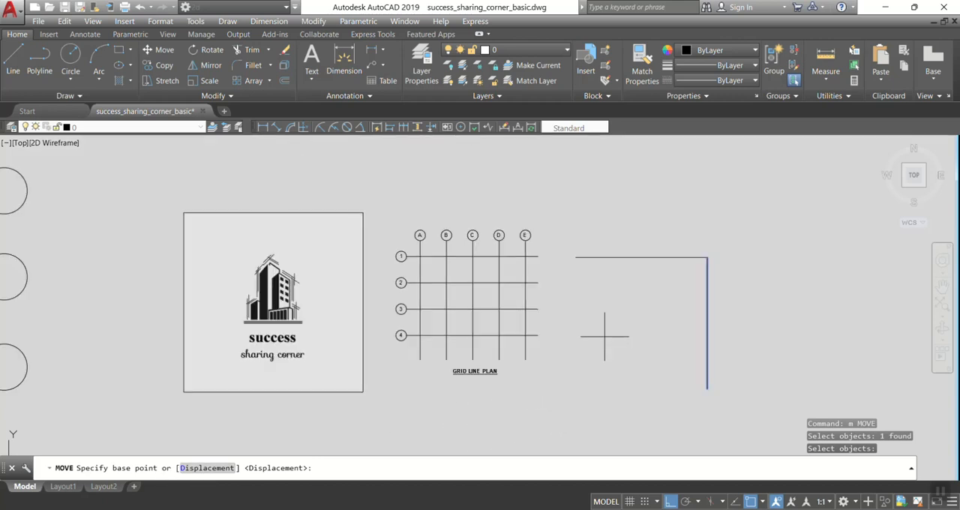
click(706, 222)
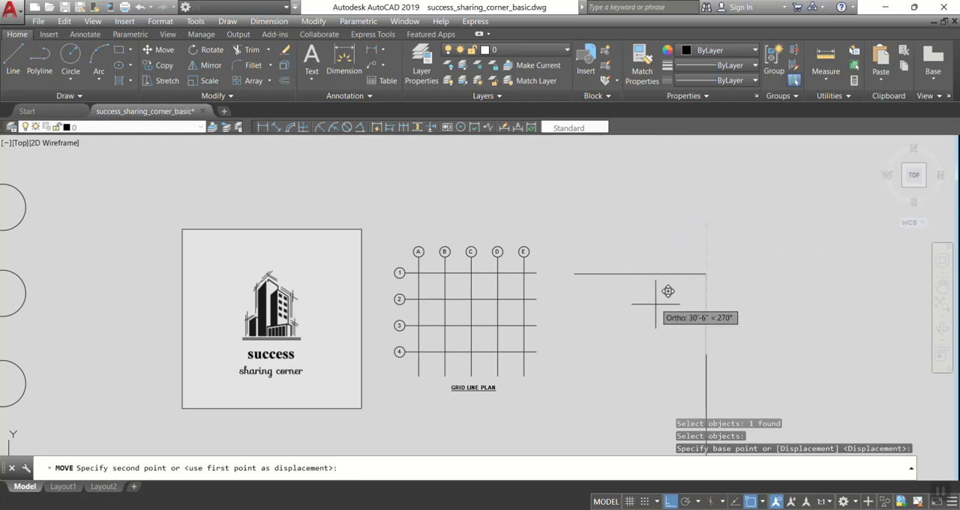
scroll(717, 262, up, 3)
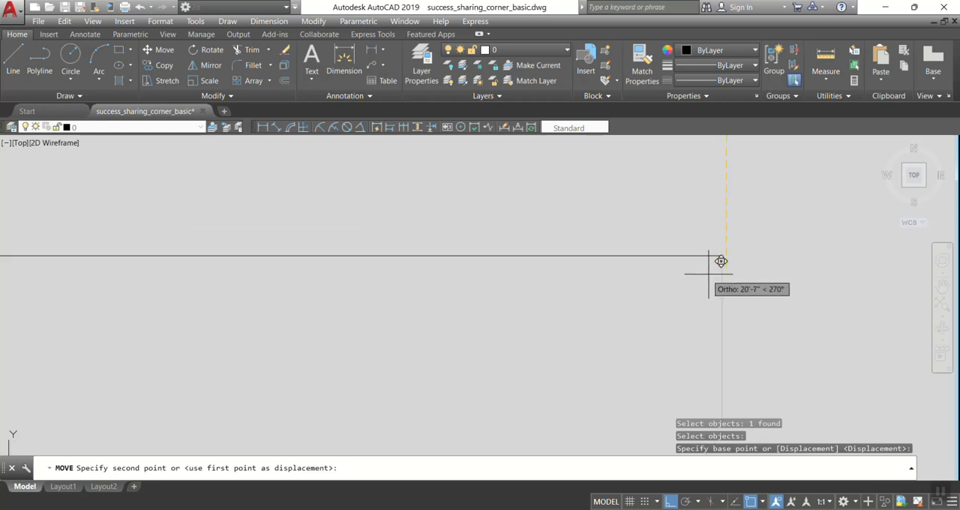
scroll(712, 233, down, 3)
scroll(724, 219, down, 5)
scroll(720, 215, up, 4)
scroll(663, 203, down, 2)
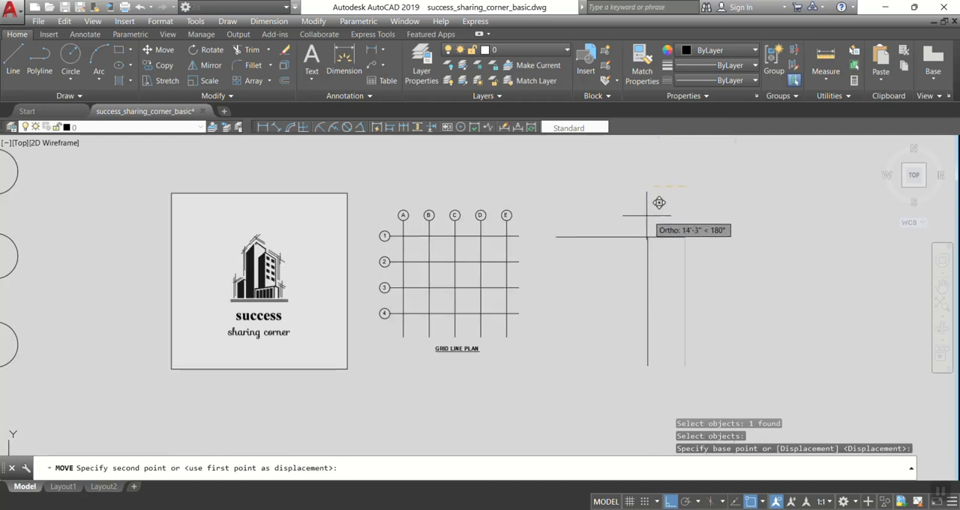
scroll(616, 210, up, 2)
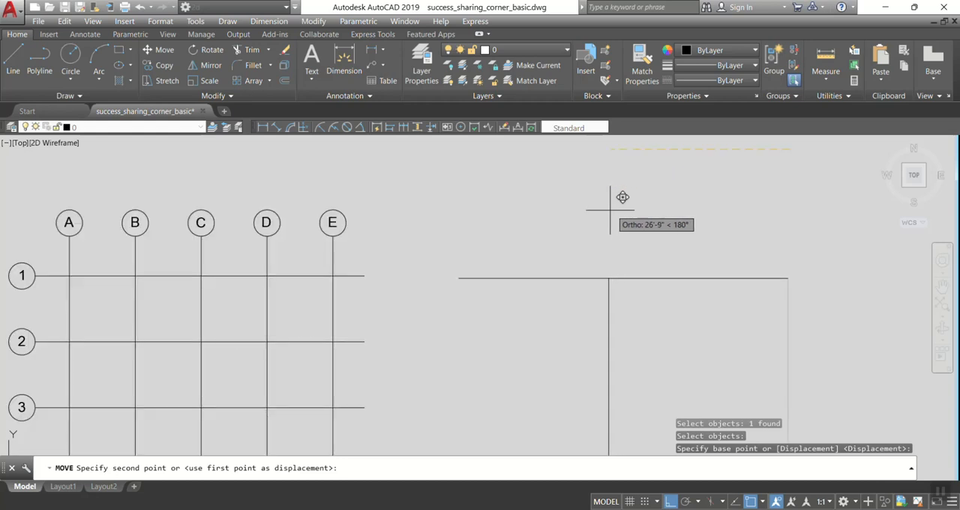
click(501, 210)
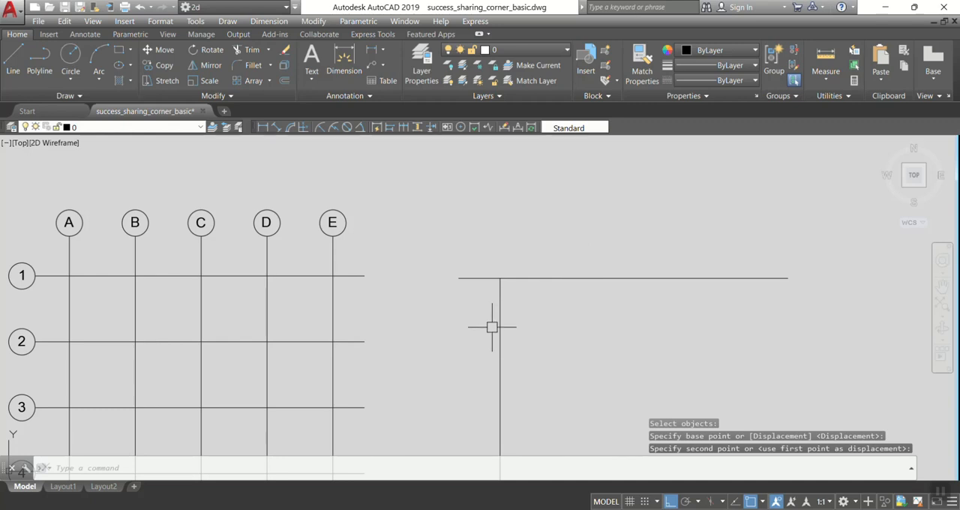
Move the vertical line straight up a short distance so its upper end extends above the horizontal line.
click(499, 305)
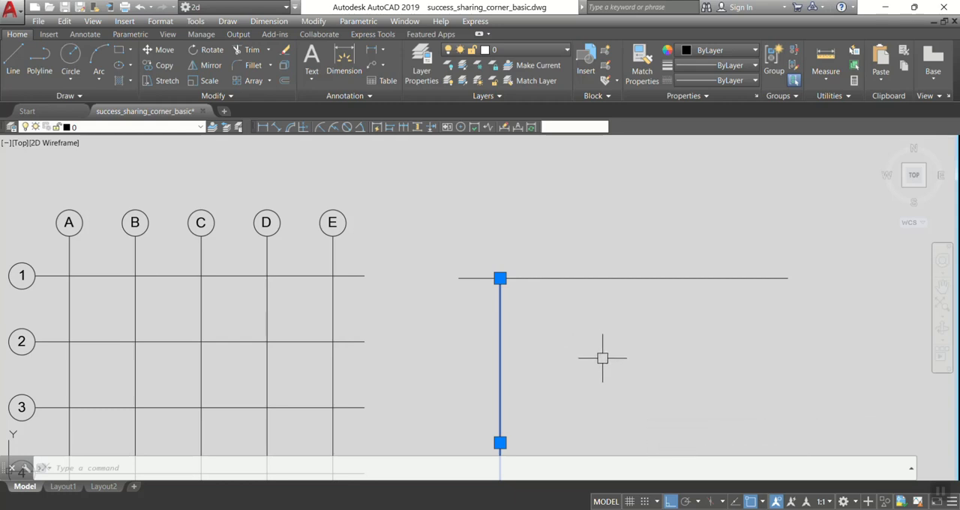
text(m)
key(Return)
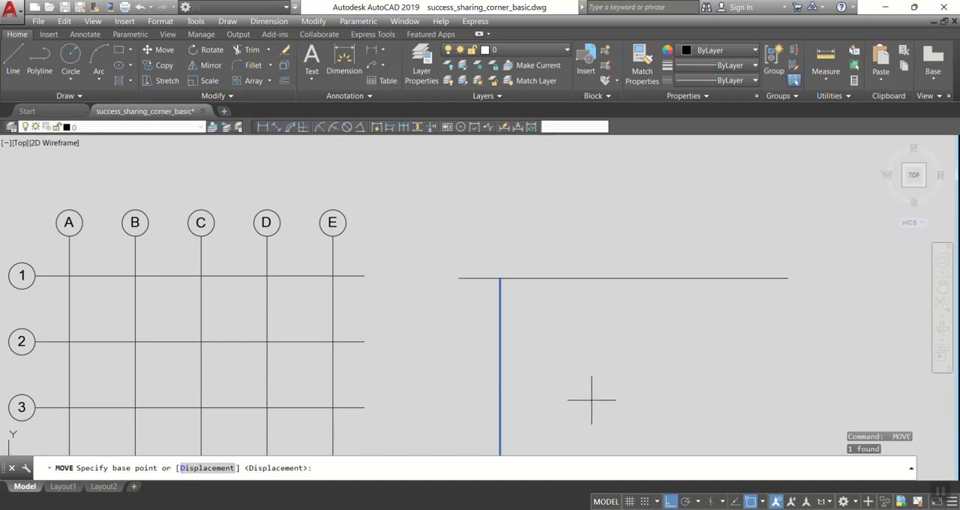
middle_drag(520, 358, 495, 276)
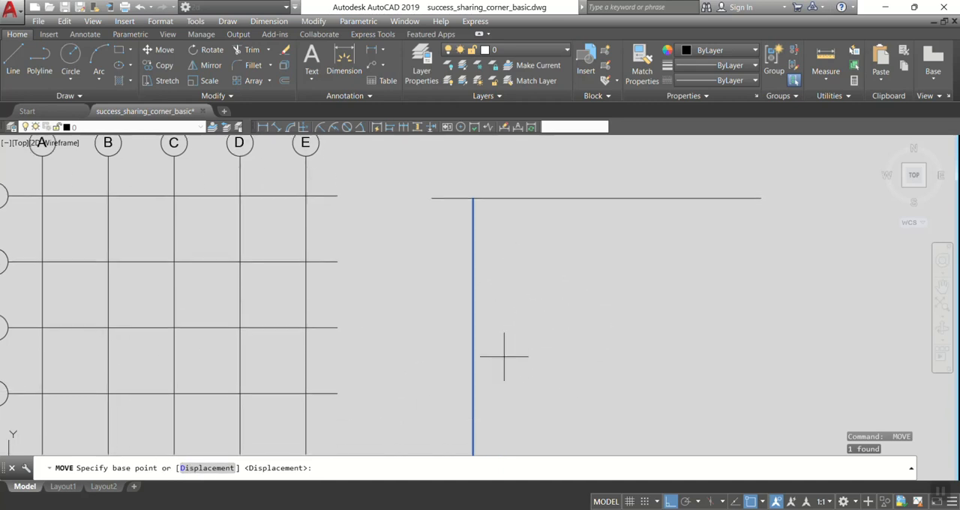
click(381, 362)
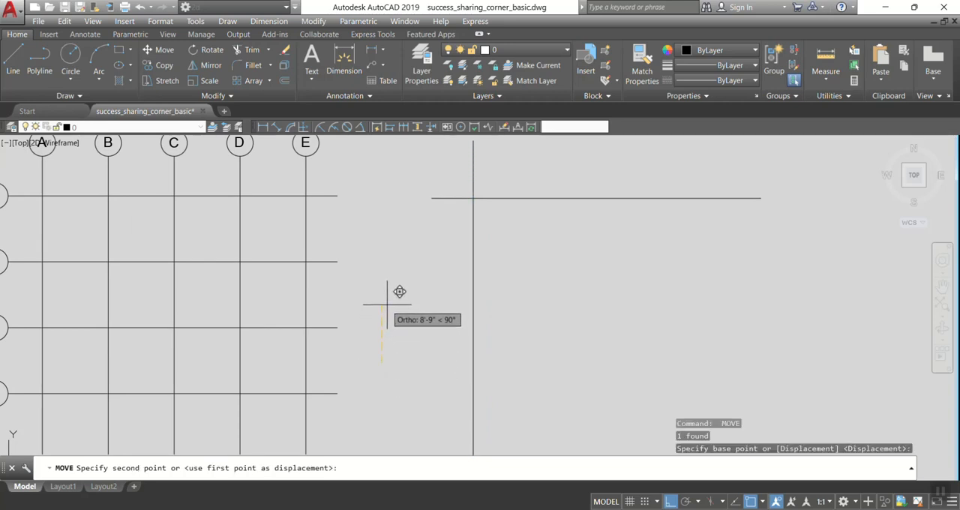
click(387, 314)
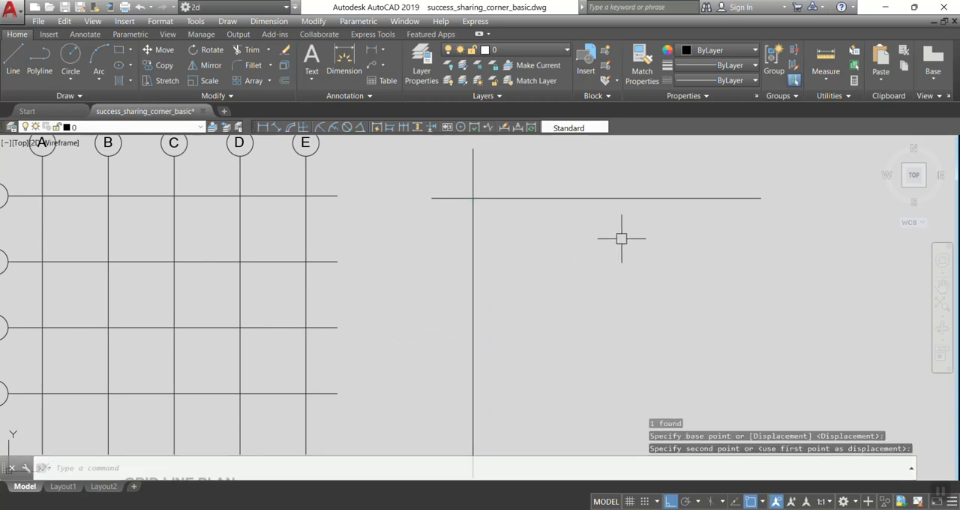
Copy the vertical line 10' to the right, using its upper endpoint as the base point.
scroll(621, 239, down, 4)
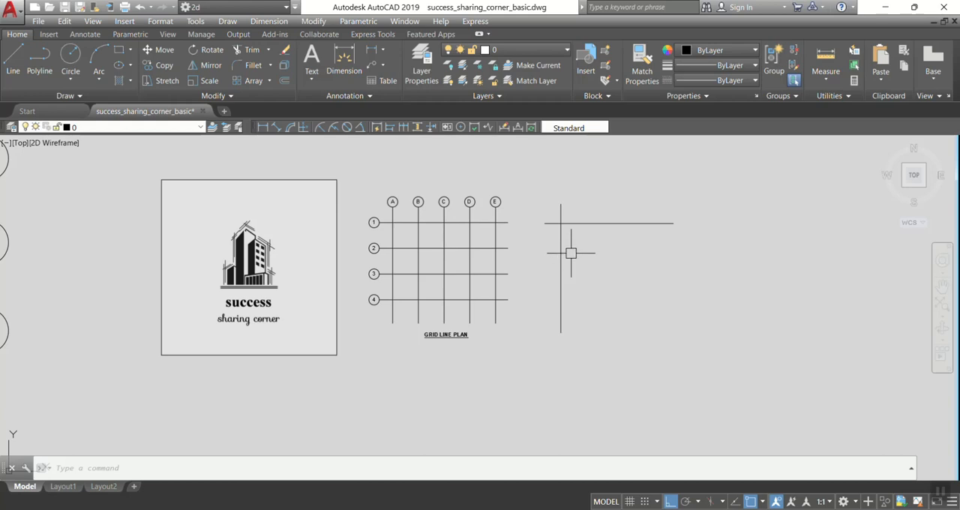
scroll(568, 252, up, 2)
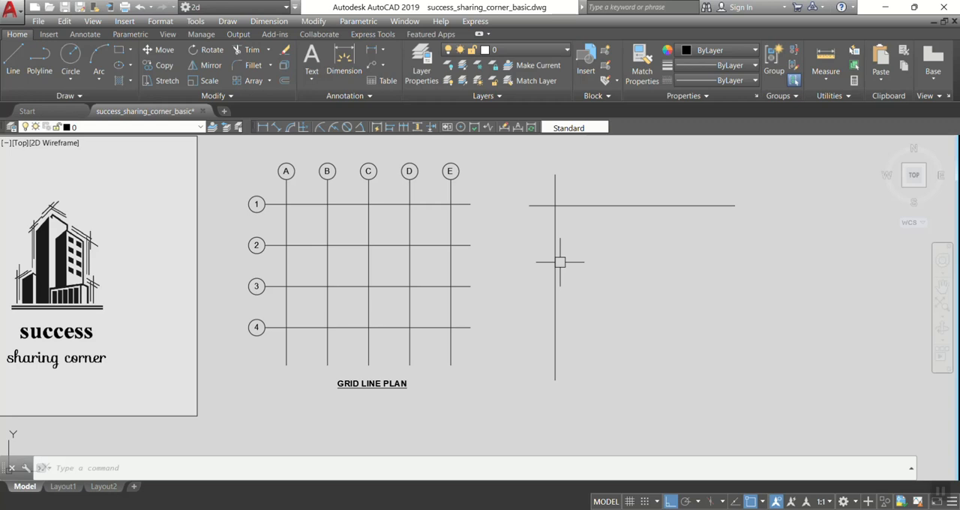
text(co)
key(Return)
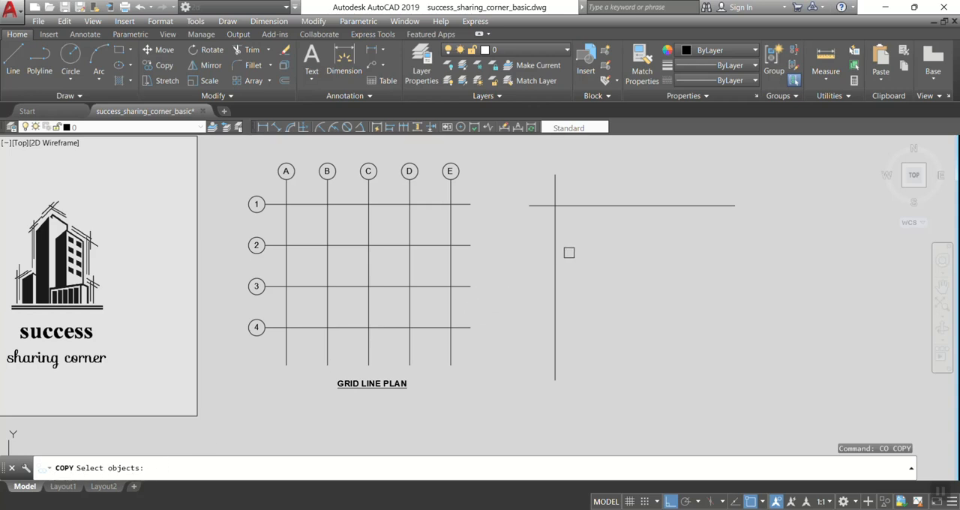
click(556, 236)
middle_drag(607, 247, 592, 276)
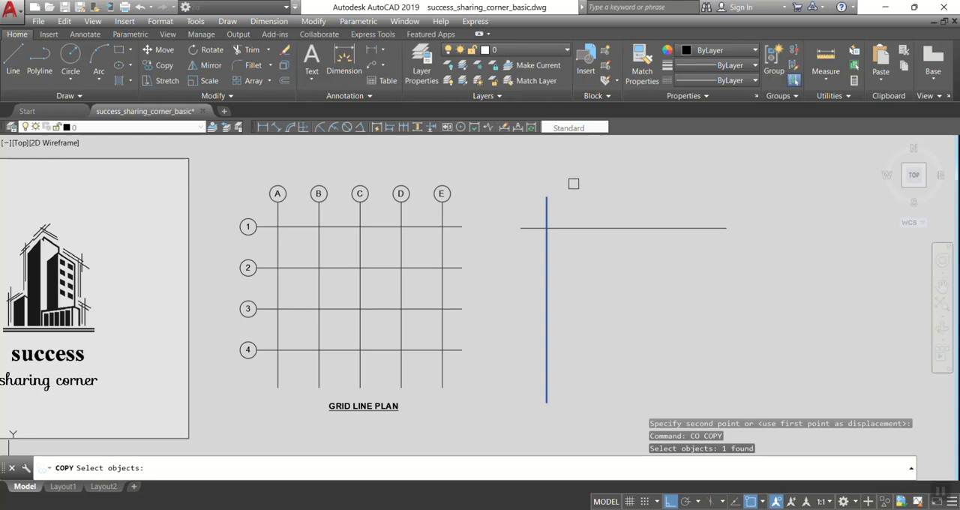
key(Return)
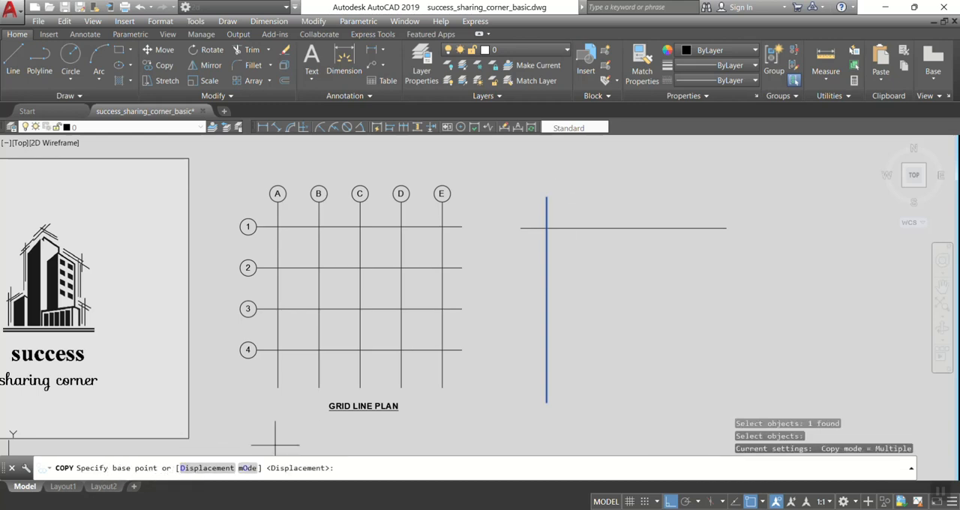
click(547, 196)
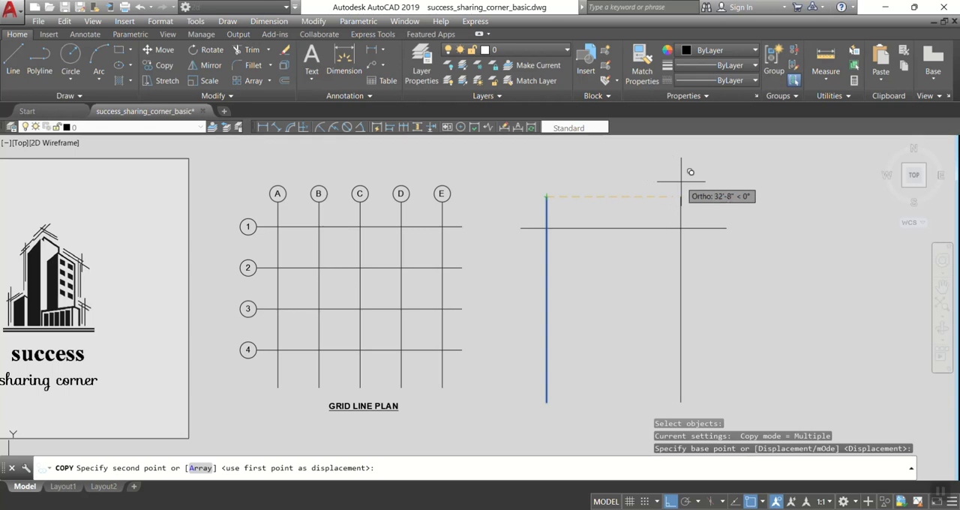
text(10)
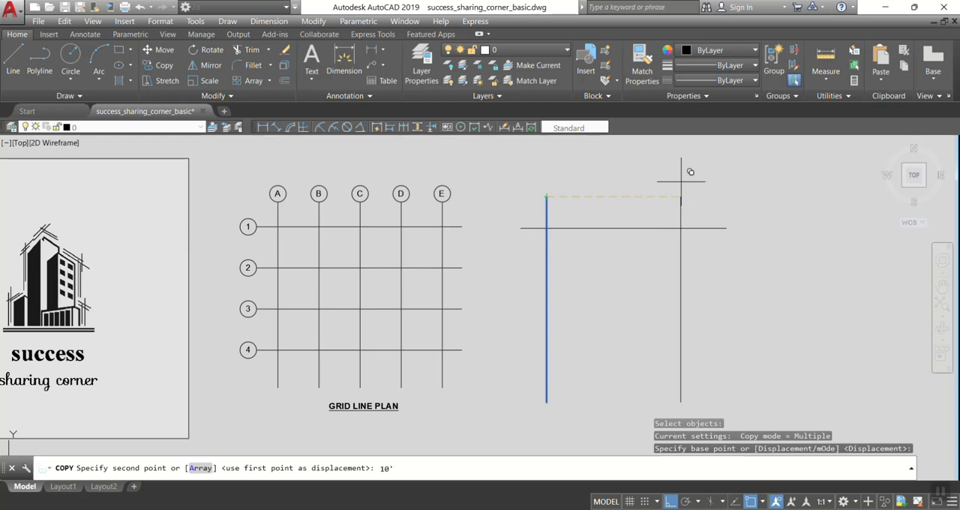
key(Return)
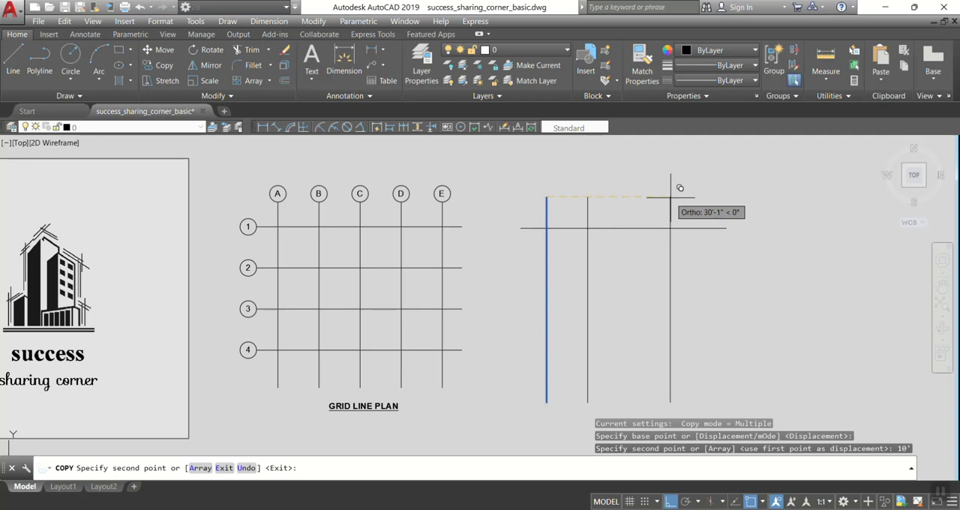
Place three more copies of the vertical line at 20', 30' and 40' from the same base point, and finish copying.
text(2)
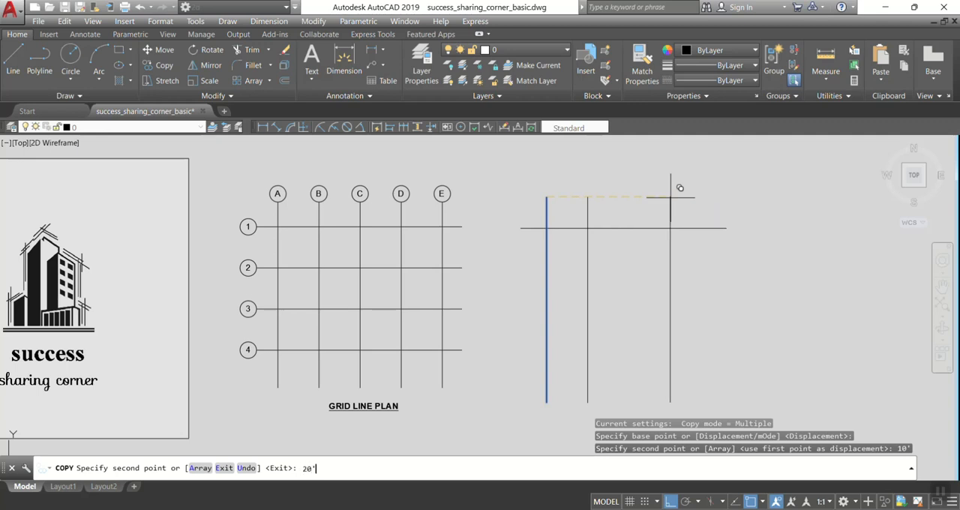
text(0')
key(Return)
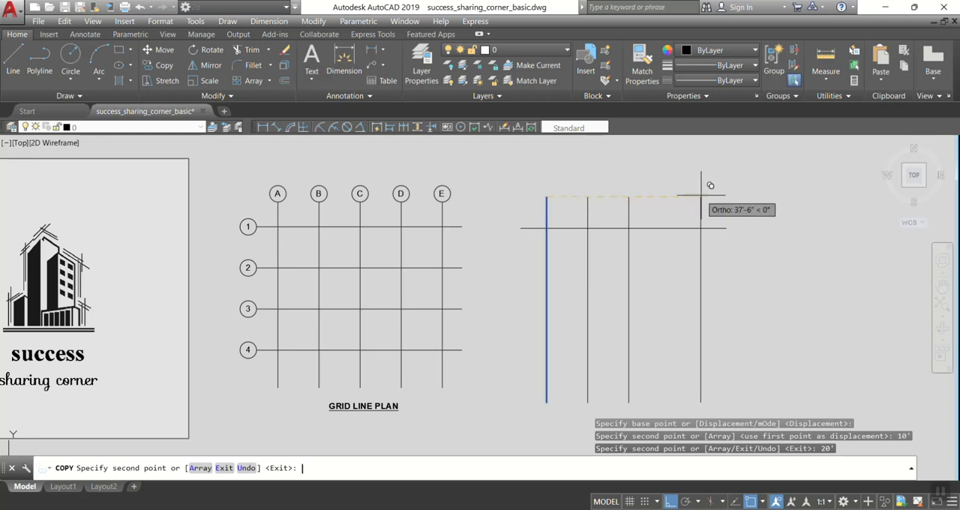
text(30')
key(Return)
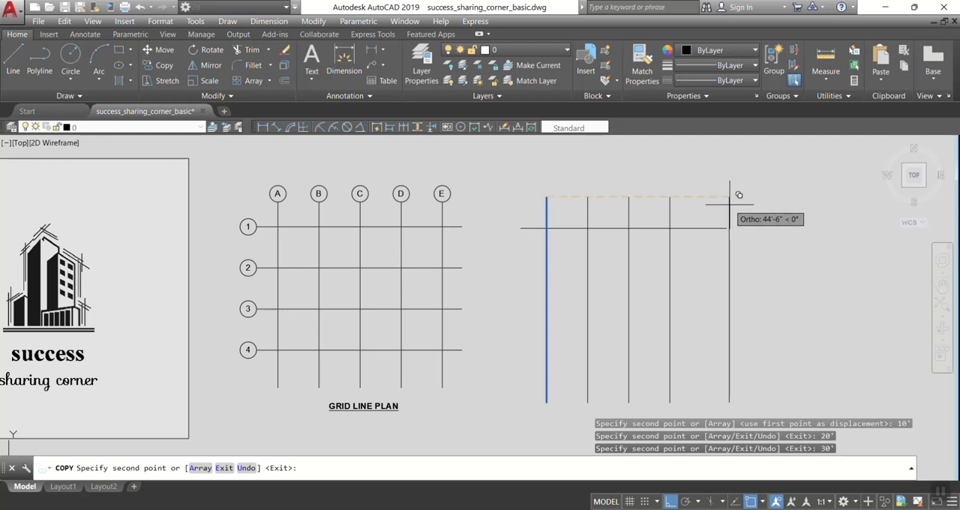
text(40')
key(Return)
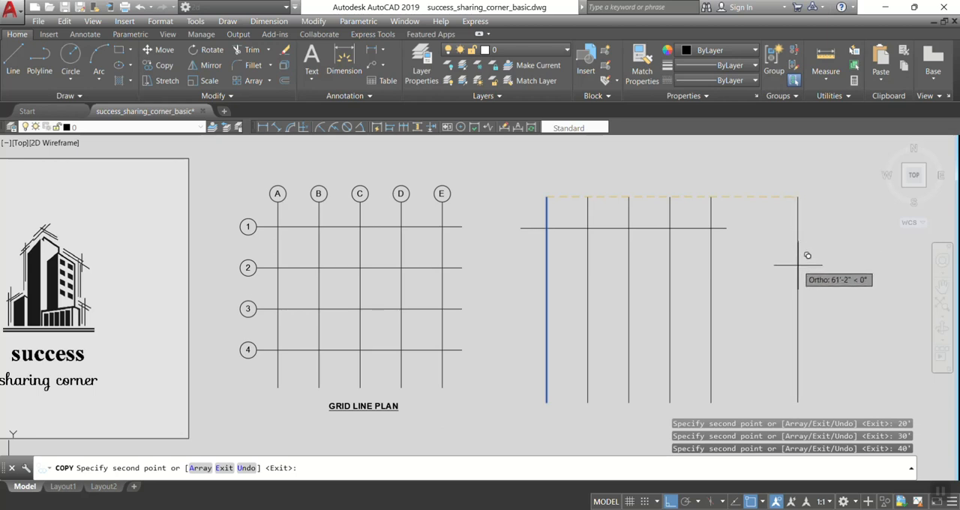
key(Return)
Move the horizontal line slightly to the right so it overhangs the outer vertical lines about equally on both sides.
click(686, 226)
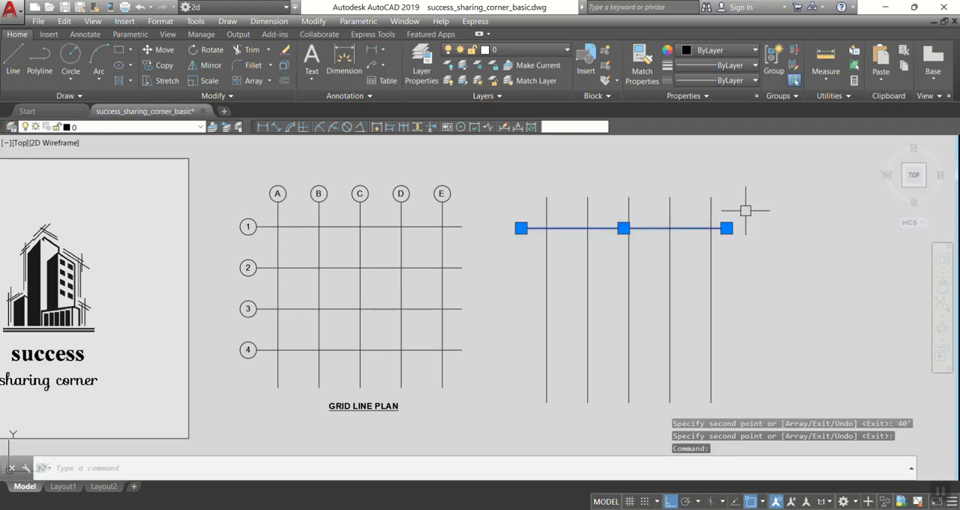
text(m)
scroll(753, 211, up, 4)
key(Return)
click(755, 208)
click(658, 249)
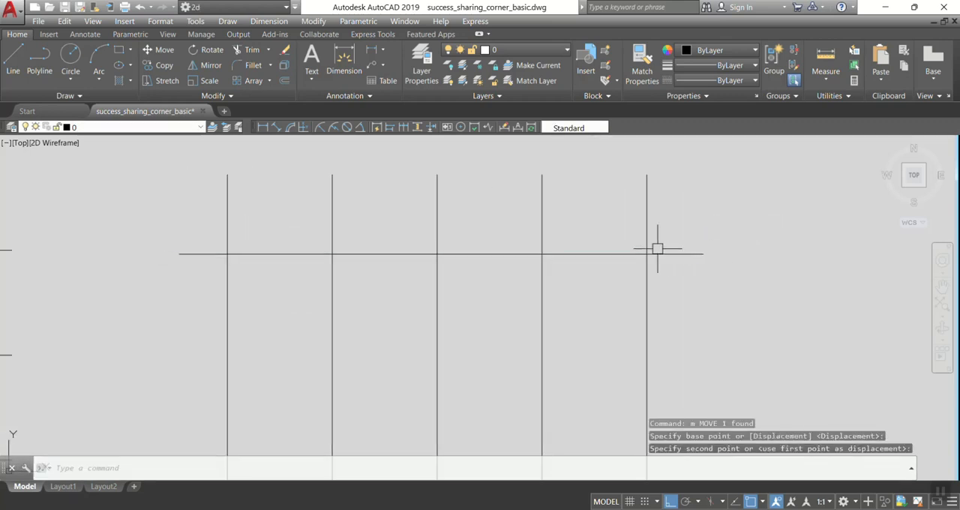
Add linear dimensions above the first two spacings between the copied vertical lines, picking their upper endpoints.
scroll(661, 246, down, 4)
scroll(592, 246, up, 2)
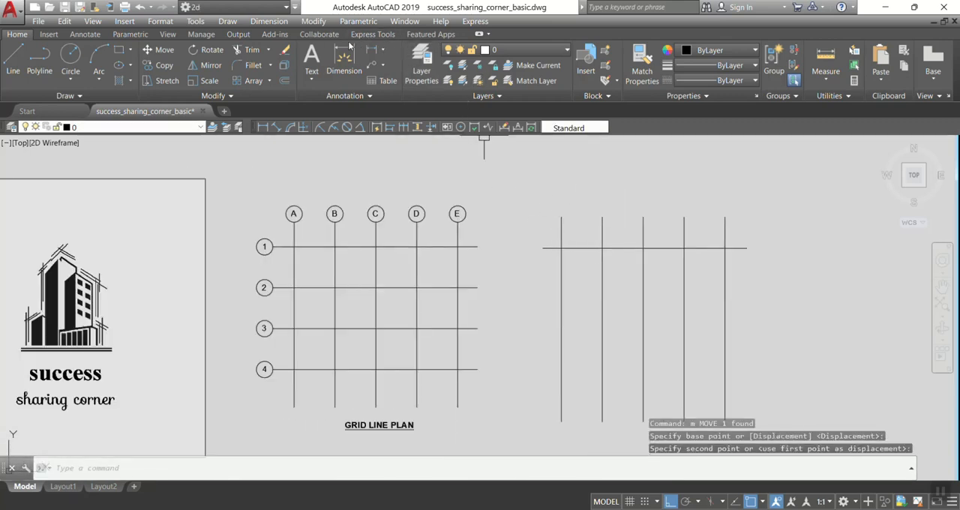
click(372, 49)
click(561, 217)
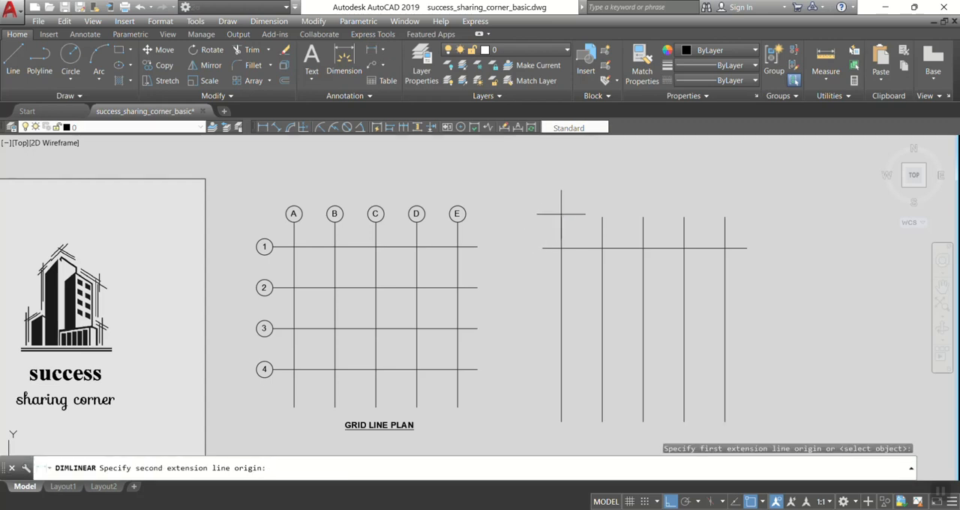
click(603, 218)
click(588, 200)
scroll(588, 199, up, 2)
key(Return)
click(611, 228)
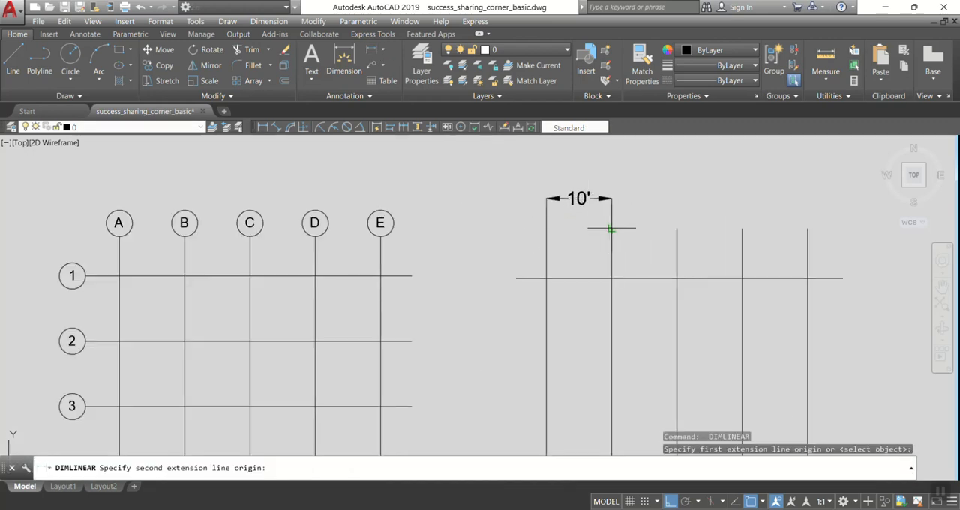
click(677, 228)
click(623, 199)
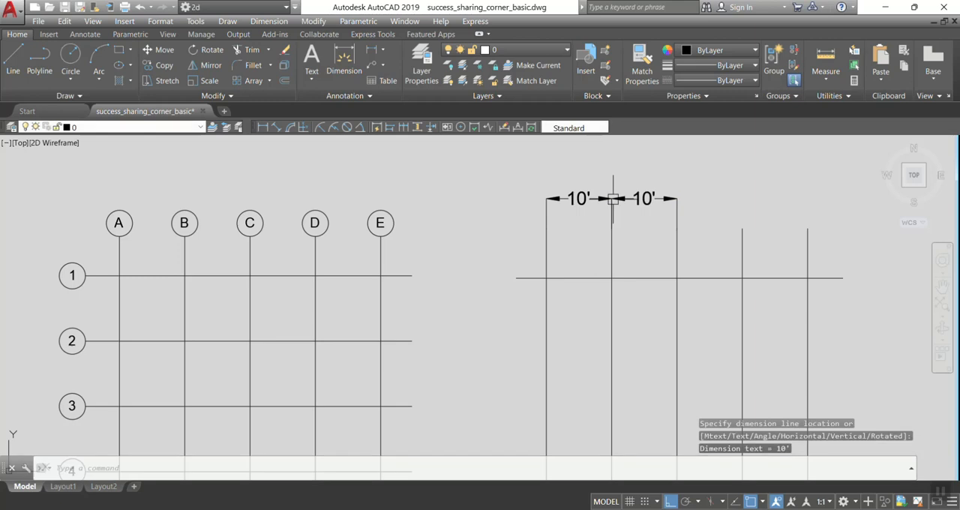
Add linear dimensions to the third and fourth spacings, aligned with the first two, and end dimensioning.
key(Return)
click(678, 229)
click(743, 229)
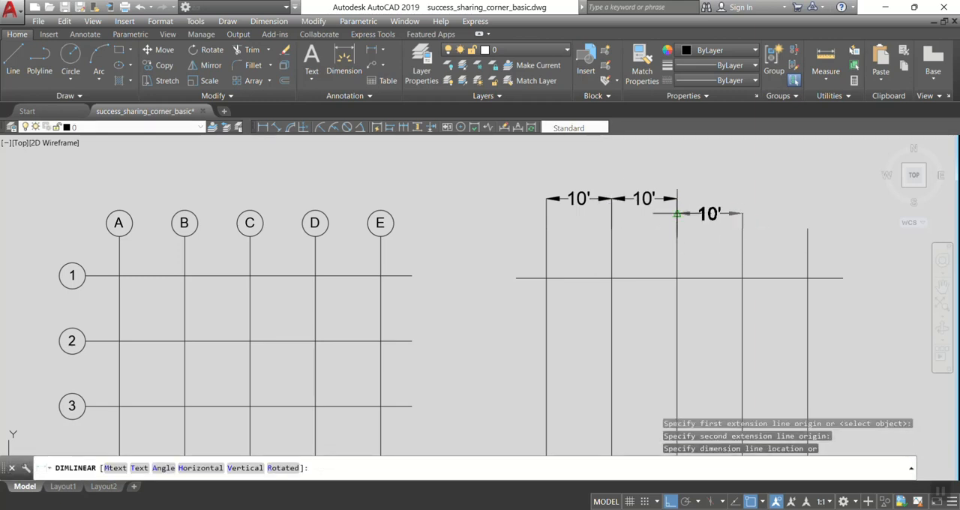
click(680, 199)
key(Return)
click(743, 229)
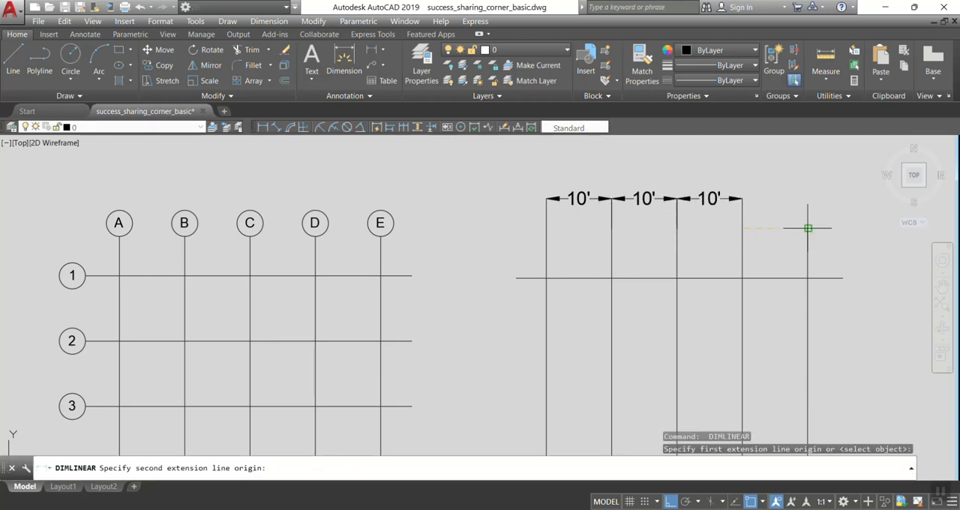
click(808, 229)
click(739, 199)
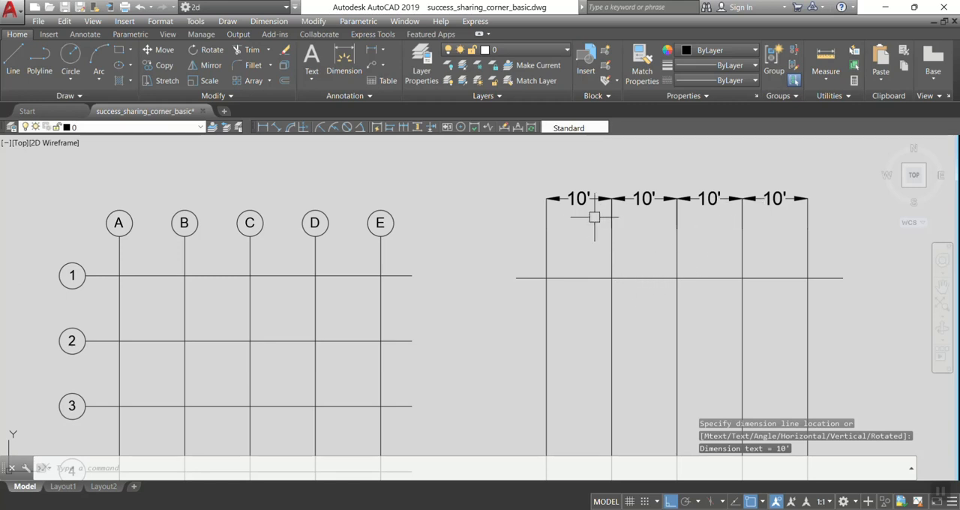
key(Return)
key(Escape)
Erase all four linear dimensions above the vertical lines.
click(578, 198)
click(643, 198)
click(708, 198)
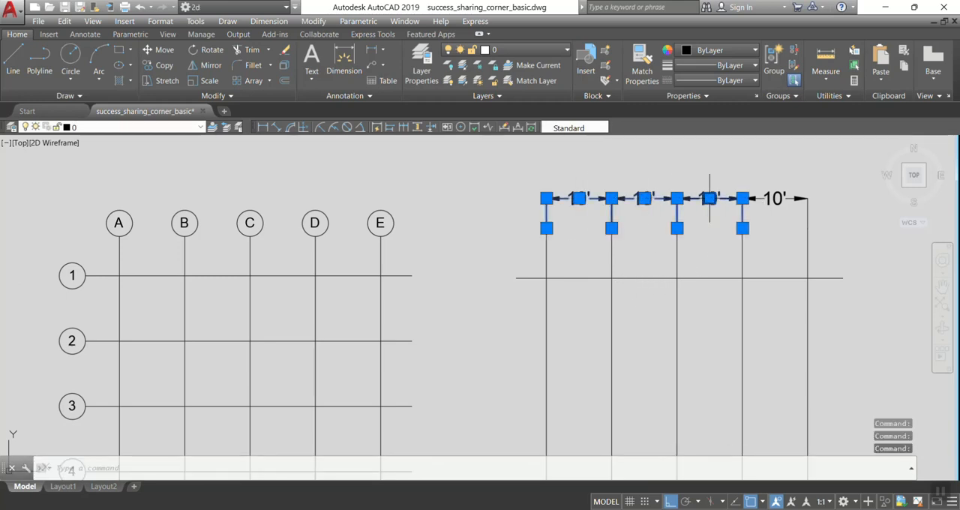
click(779, 198)
text(e)
key(Return)
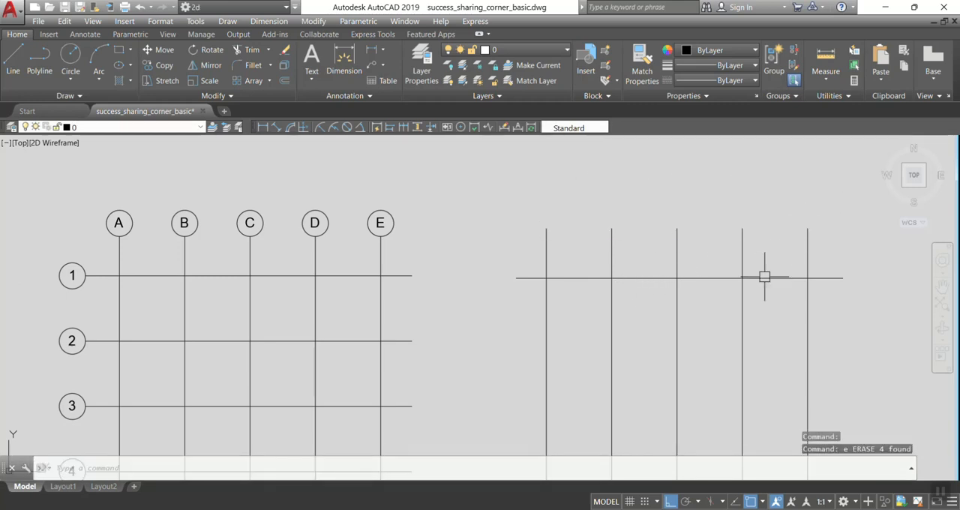
Copy the horizontal line straight down by eye to near the lower ends of the vertical lines.
mouse_move(757, 301)
middle_down()
mouse_move(718, 268)
mouse_move(733, 259)
middle_up()
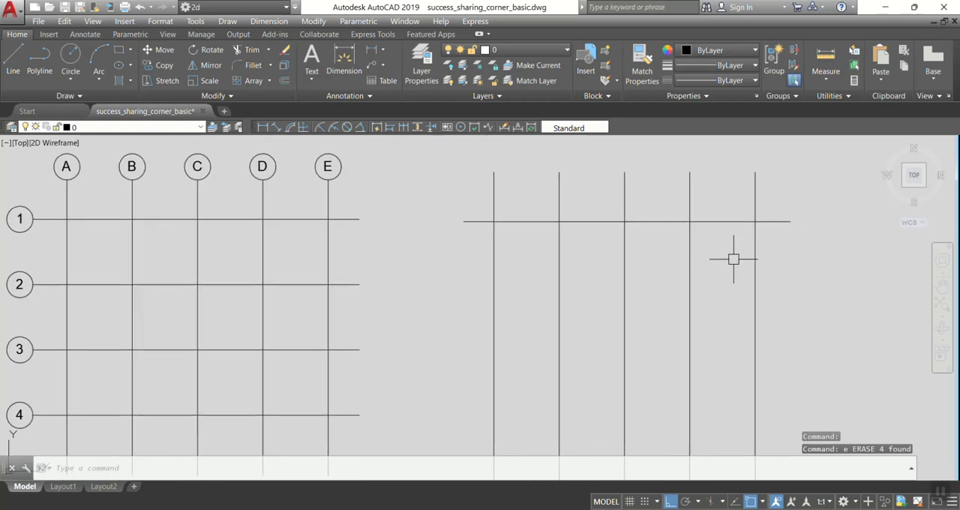
scroll(679, 300, down, 5)
text(co)
key(Return)
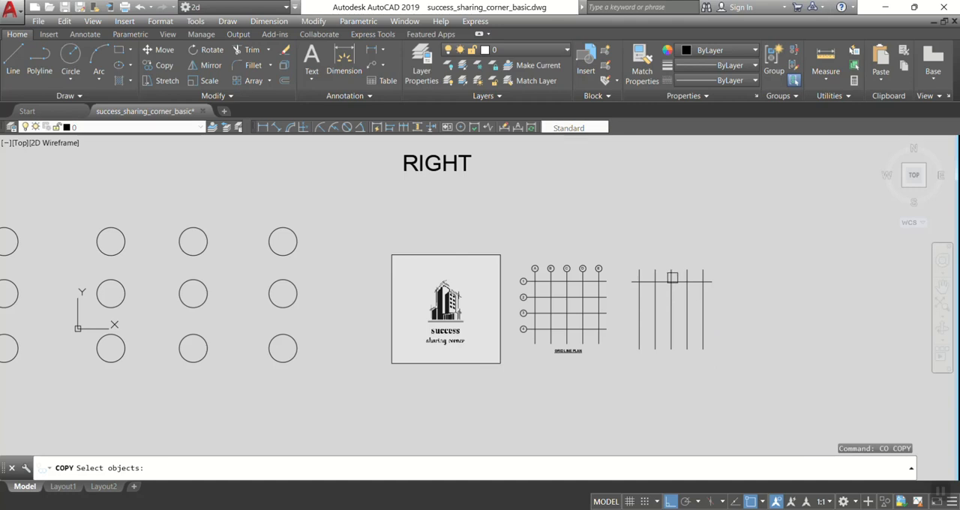
scroll(664, 279, up, 2)
click(663, 284)
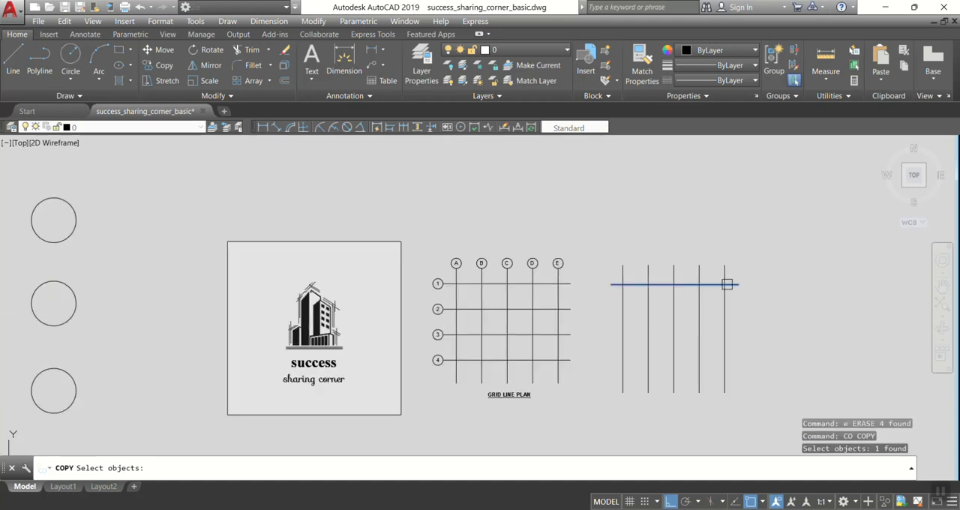
key(Return)
click(784, 284)
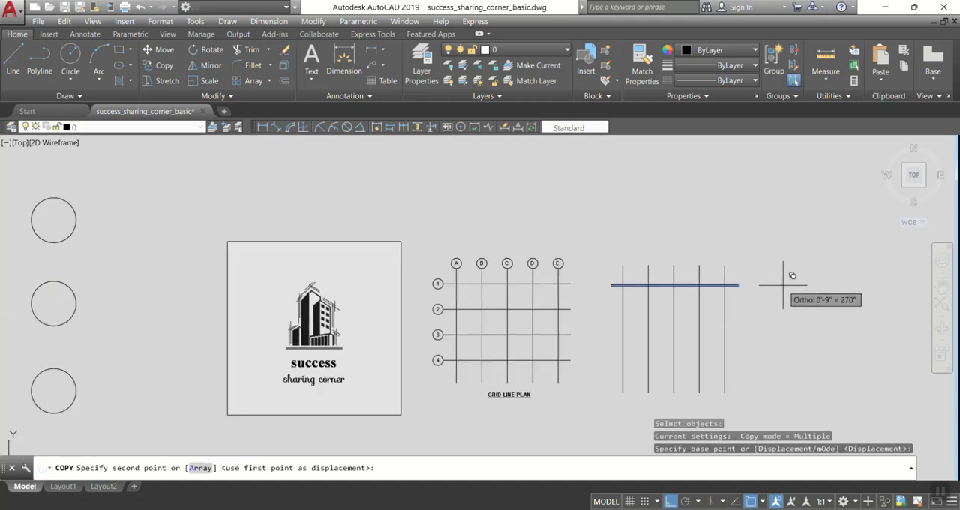
click(784, 362)
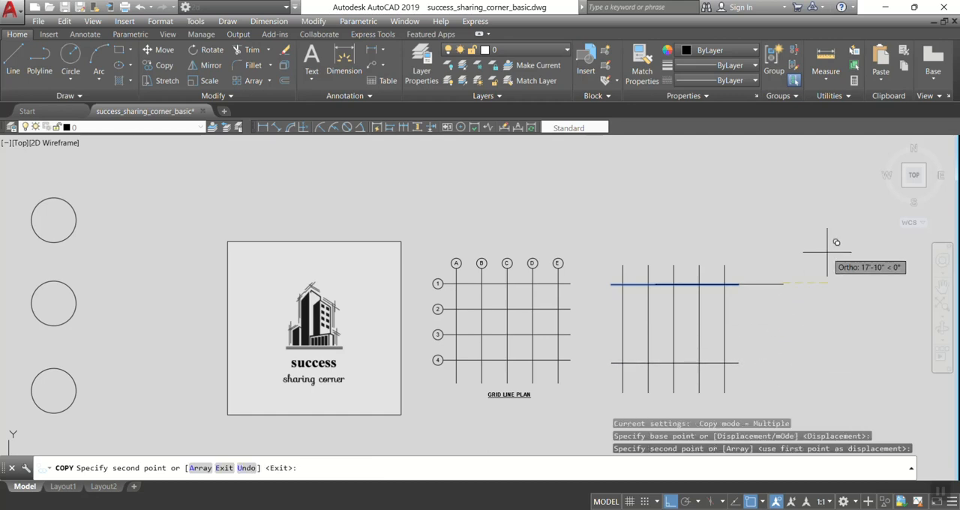
key(Return)
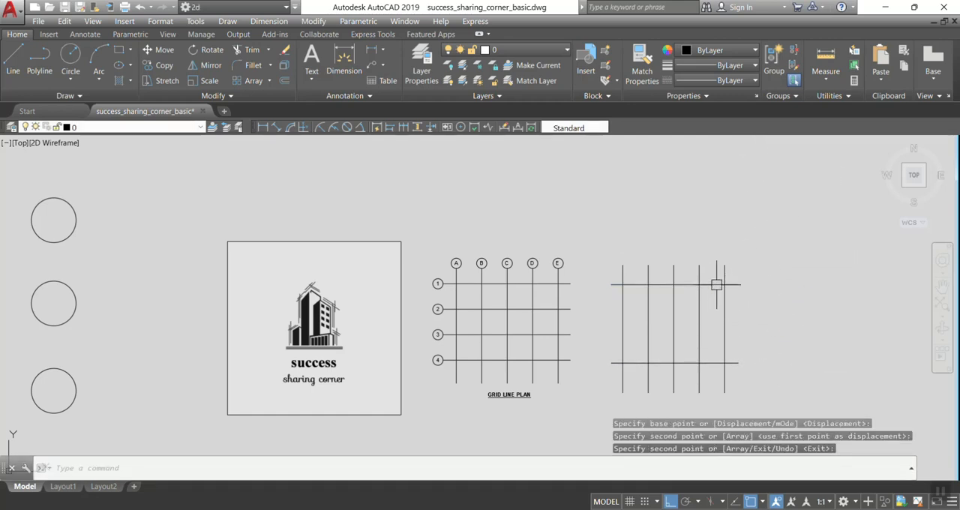
Copy the upper horizontal line straight down by eye to about midway between the two horizontal lines.
text(co)
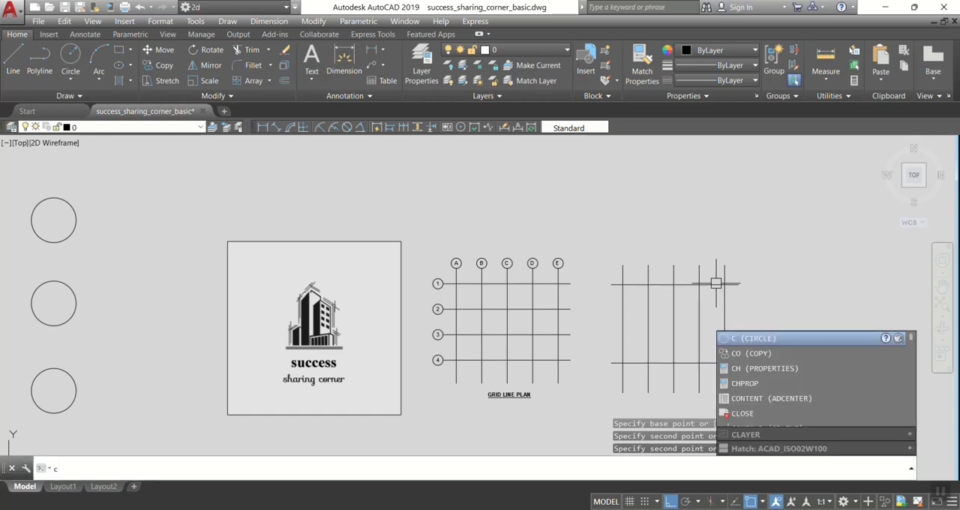
key(Return)
click(713, 284)
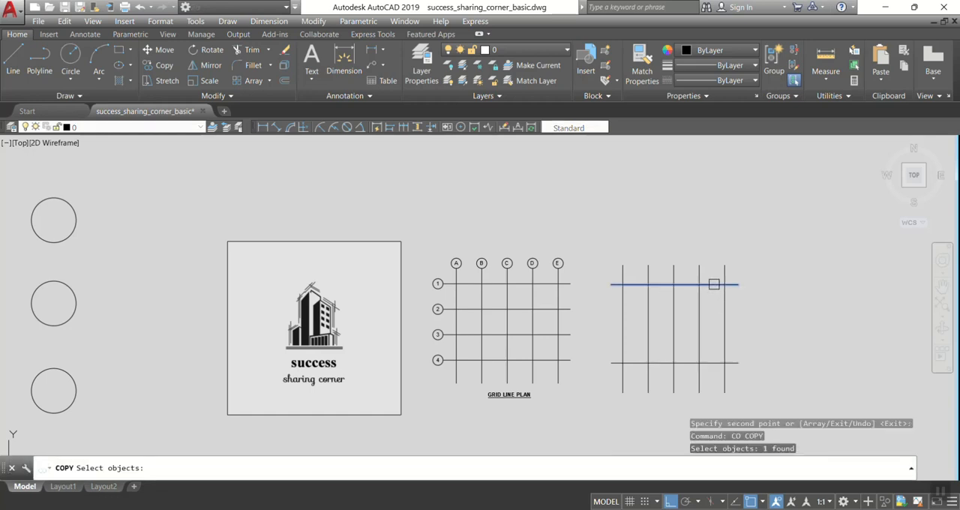
key(Return)
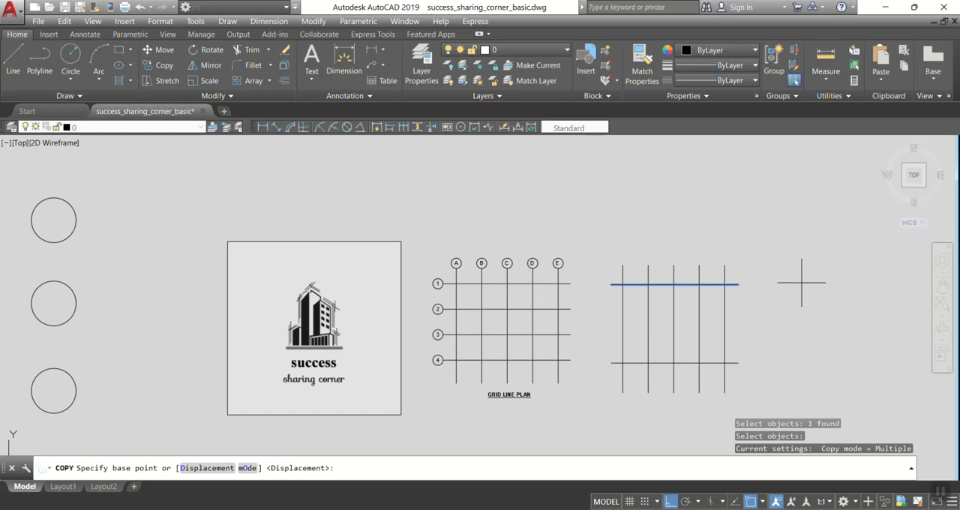
click(786, 268)
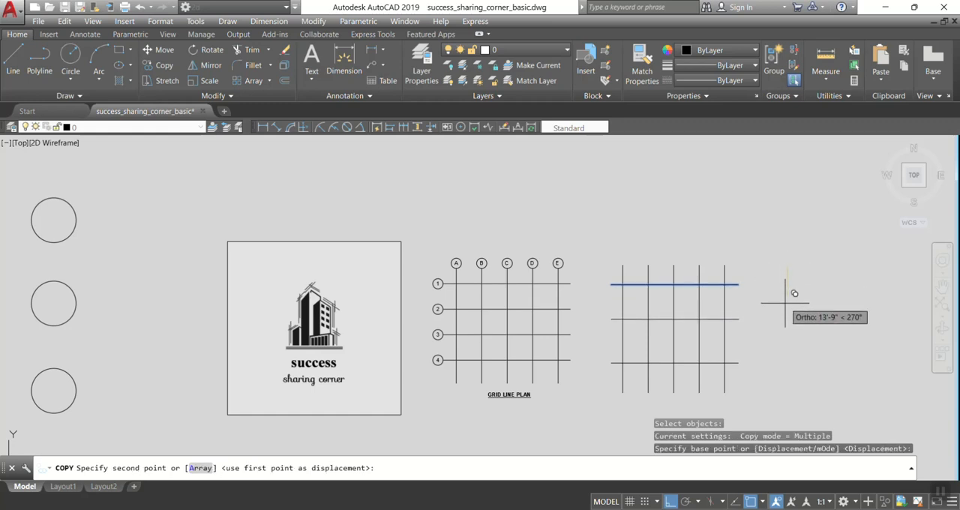
key(Return)
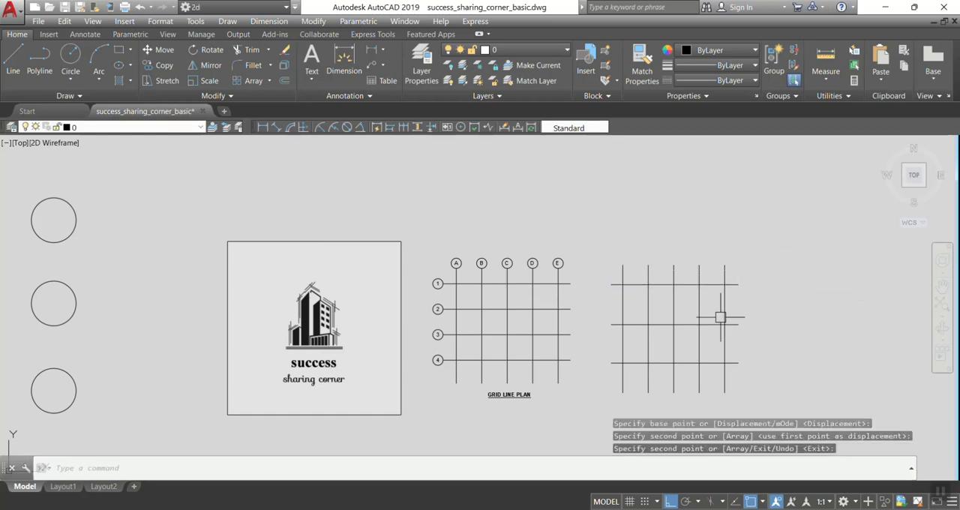
Erase the two lower horizontal lines that were copied by eye across the vertical lines.
click(692, 324)
click(689, 363)
text(e)
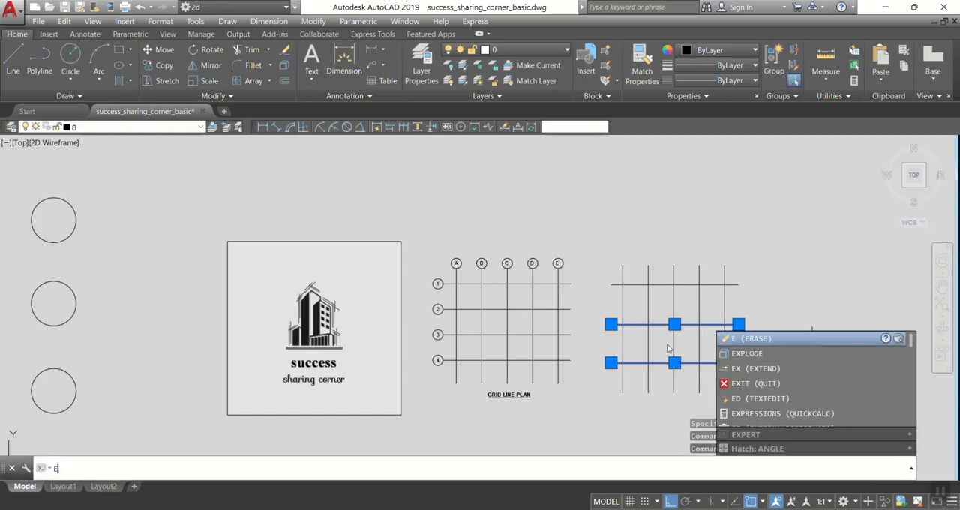
key(Return)
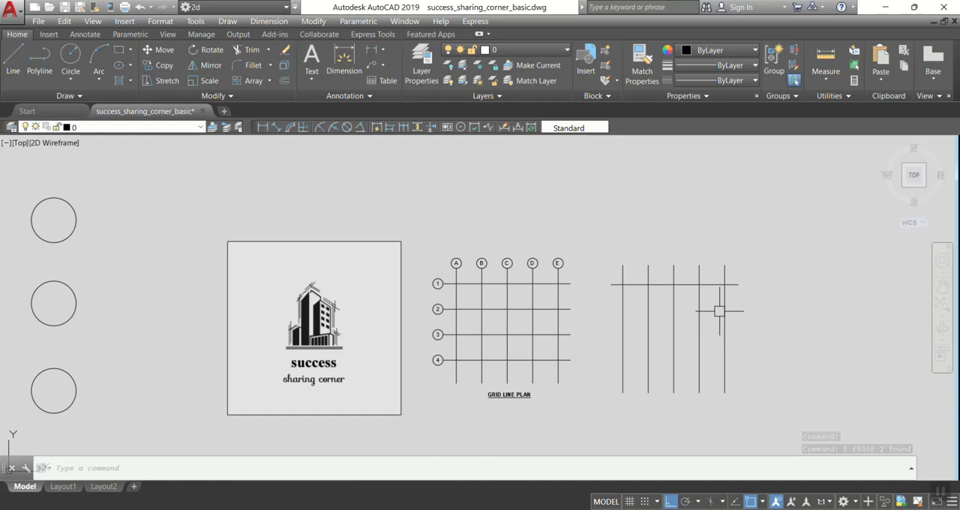
Copy the remaining horizontal line 10' straight down, using its right end as the base point.
text(c)
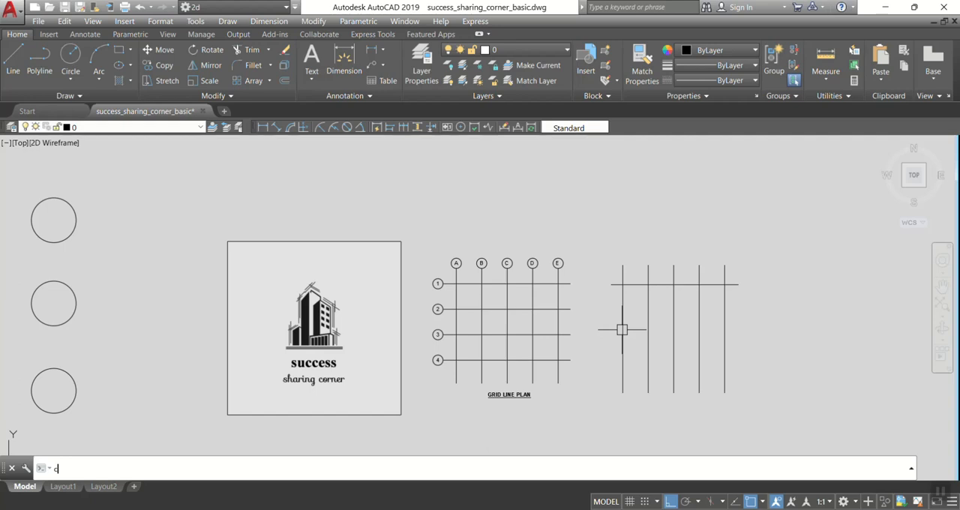
text(o)
key(Return)
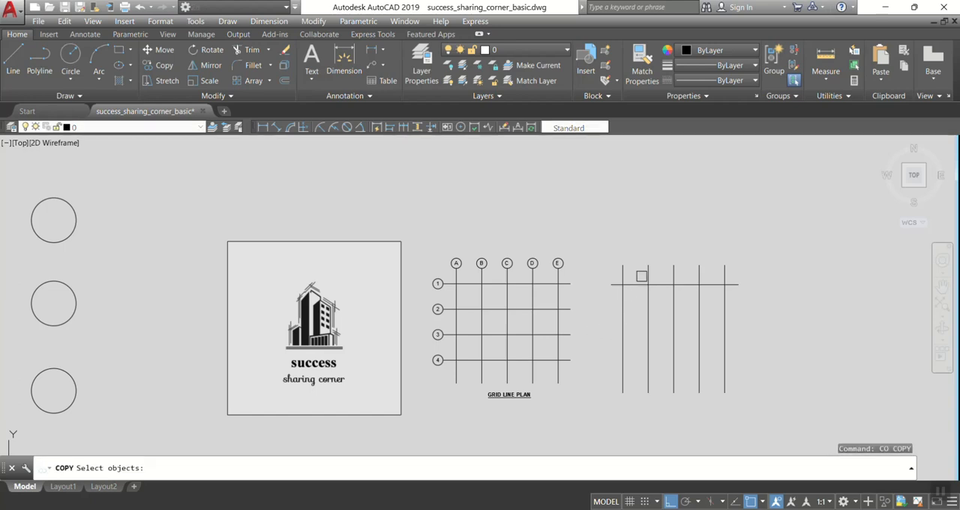
click(640, 285)
key(Return)
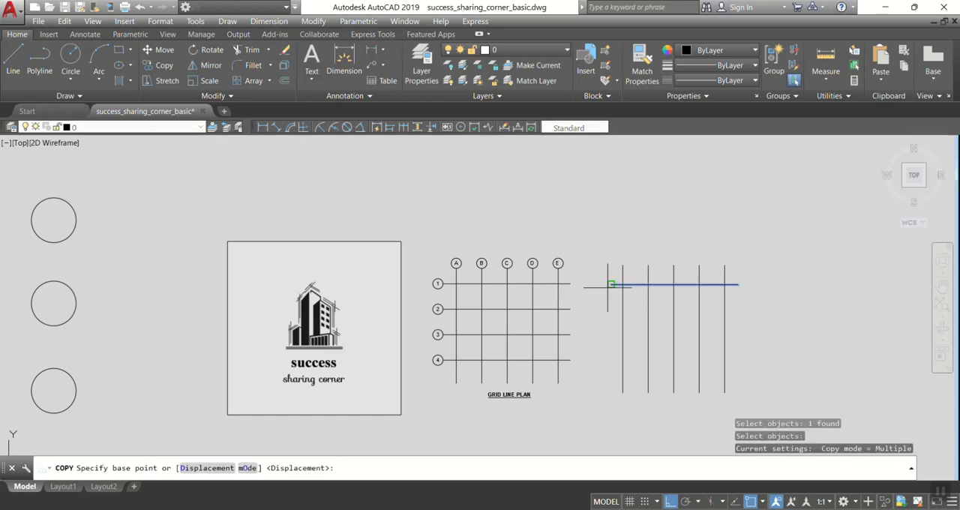
click(739, 284)
scroll(739, 285, up, 2)
middle_drag(739, 285, 699, 228)
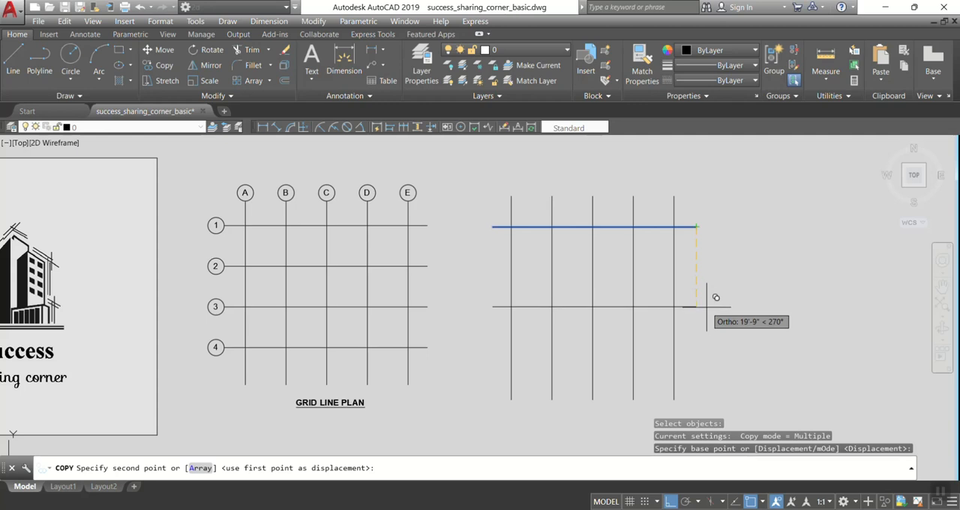
text(10')
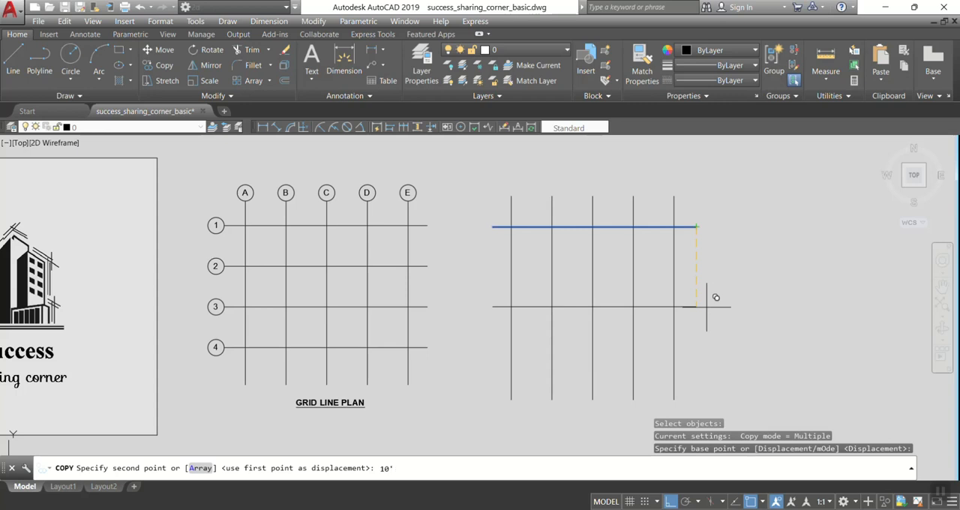
key(Return)
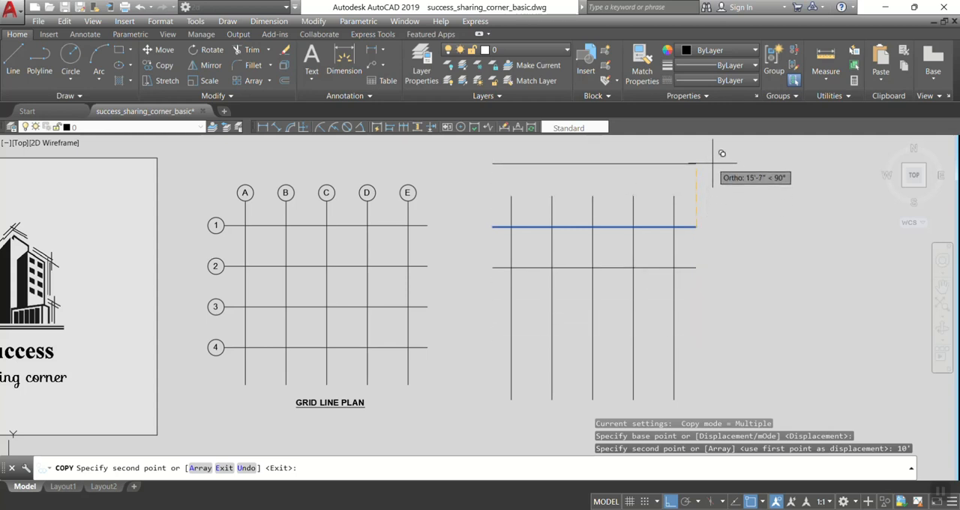
Place further copies of the horizontal line 10' above and 20', 30' and 40' below the original, and end copying.
text(10')
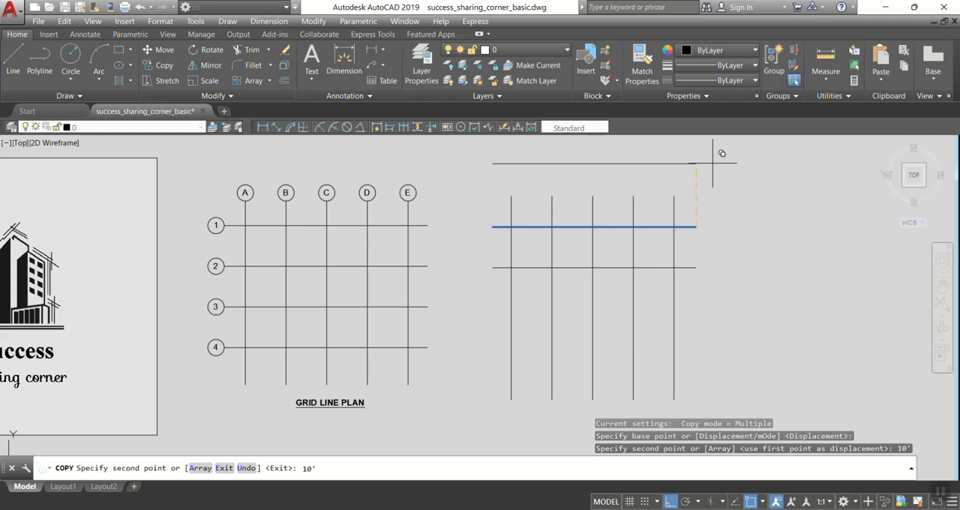
key(Return)
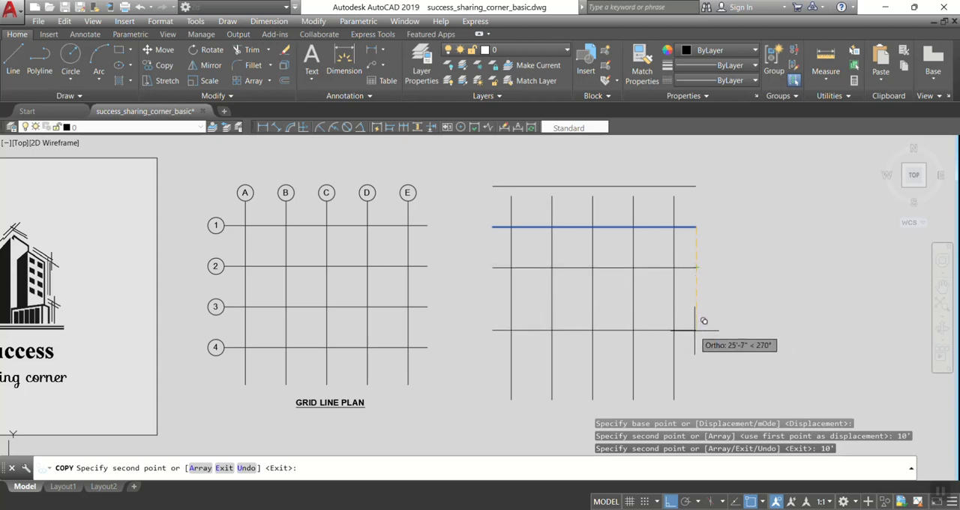
text(20')
key(Return)
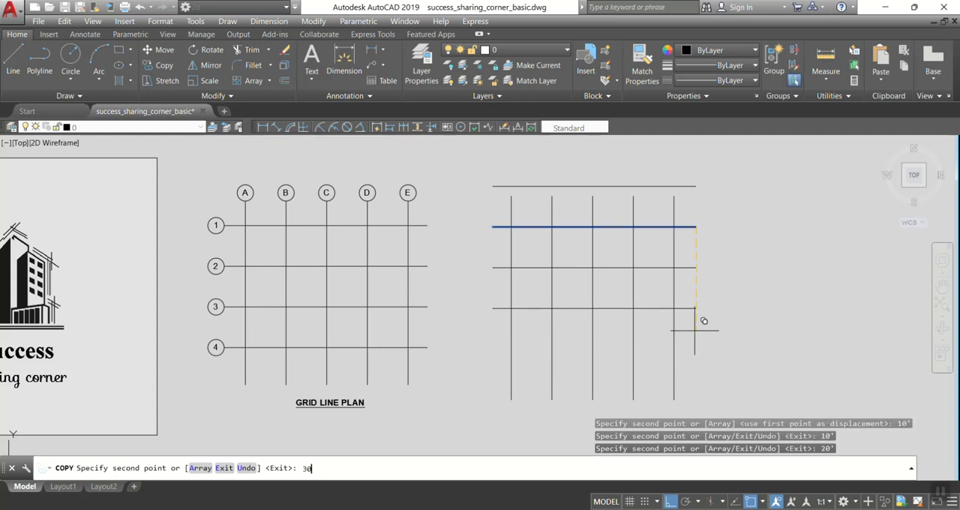
key(Return)
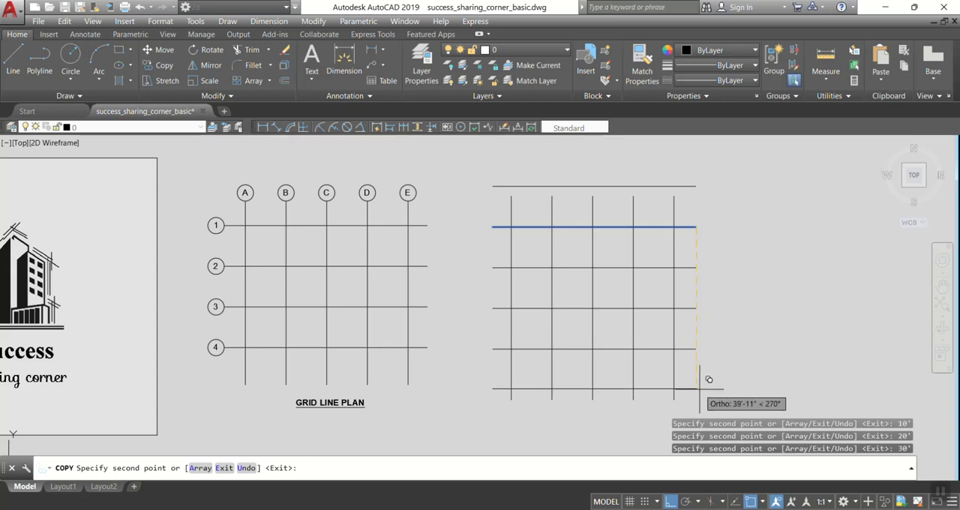
text(40)
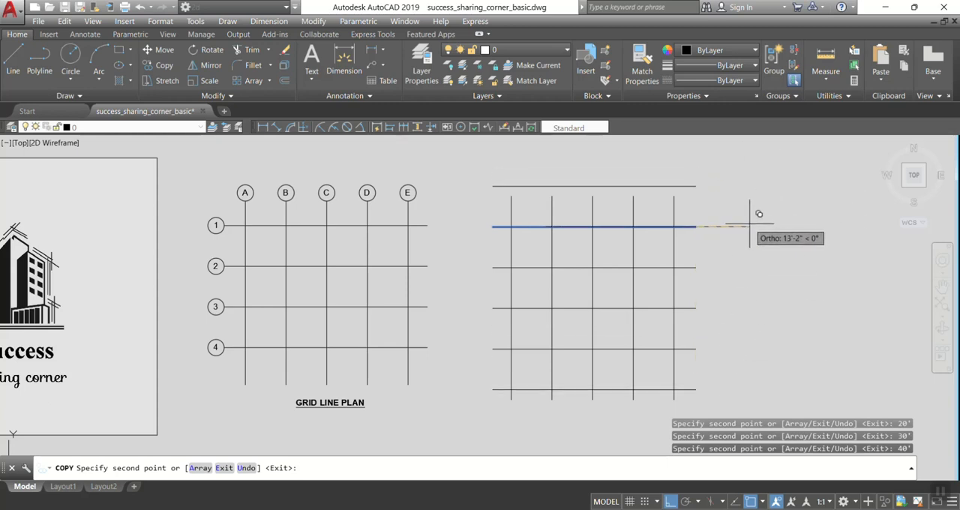
key(Return)
Erase the extra horizontal line above the upper ends of the vertical lines.
click(637, 186)
text(e)
key(Return)
click(569, 420)
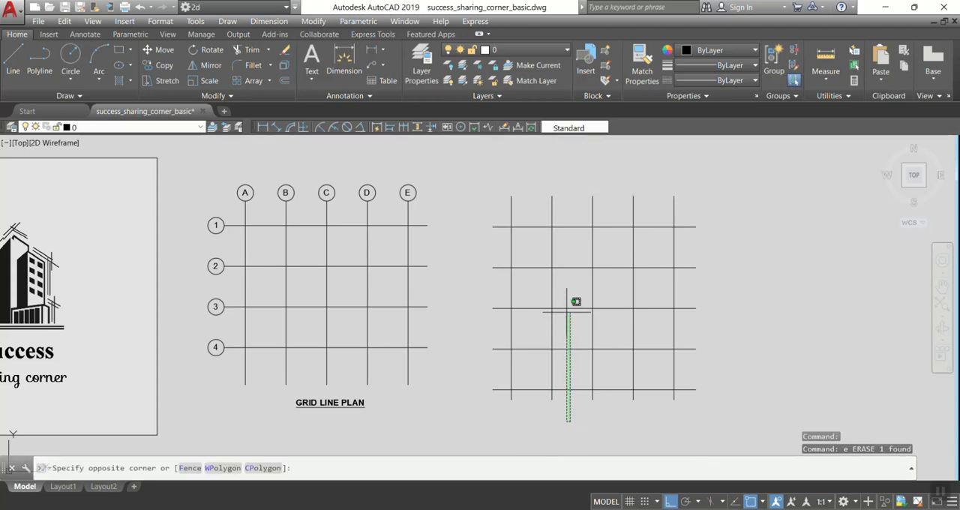
click(561, 210)
text(MI)
key(Return)
click(756, 359)
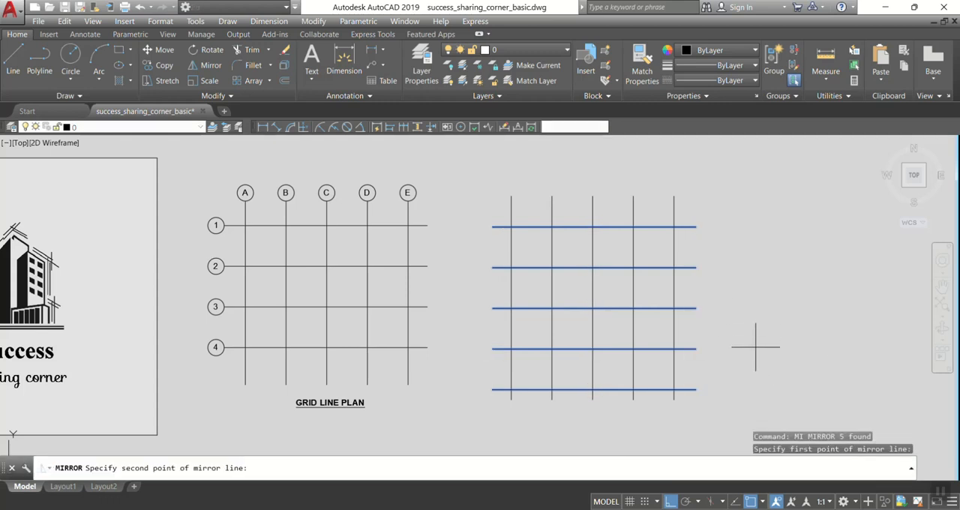
click(754, 324)
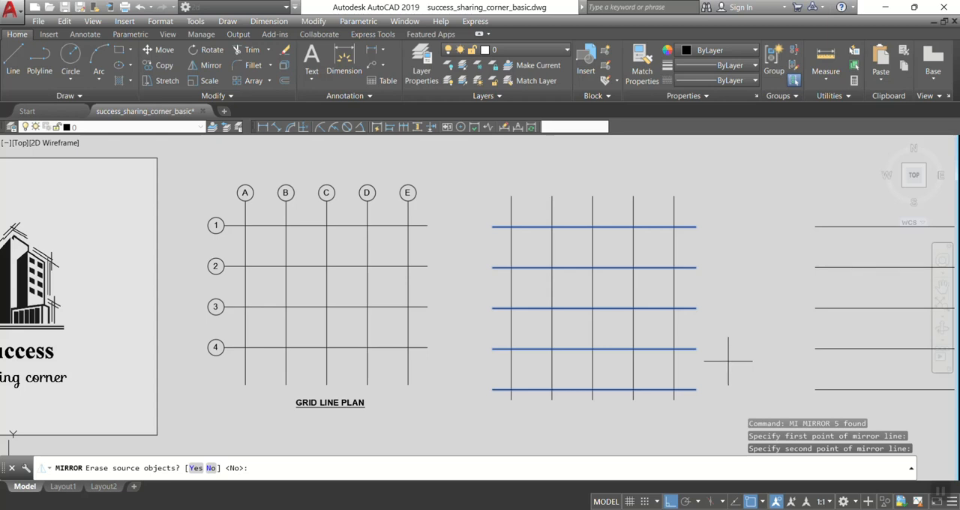
key(Escape)
Move the five horizontal lines slightly upward by eye to centre them on the vertical lines.
text(m)
key(Return)
click(660, 353)
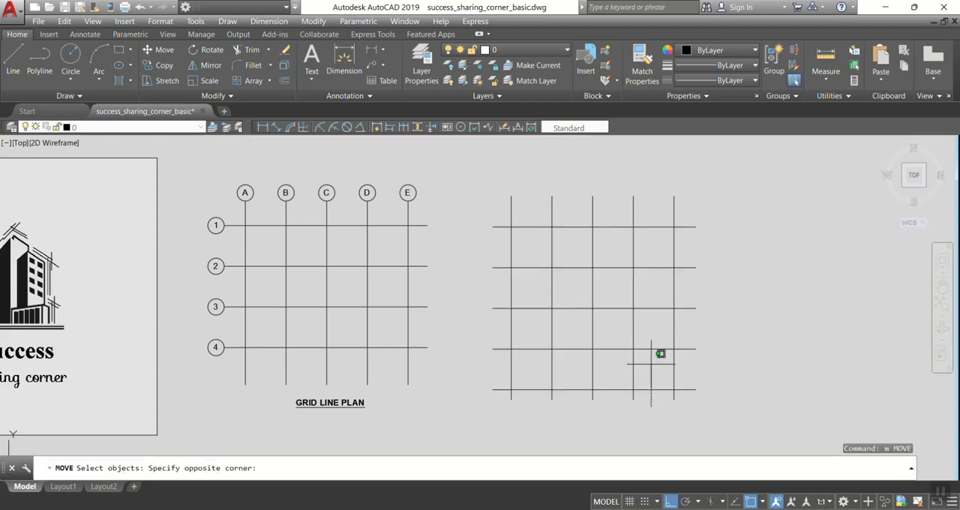
click(645, 210)
key(Return)
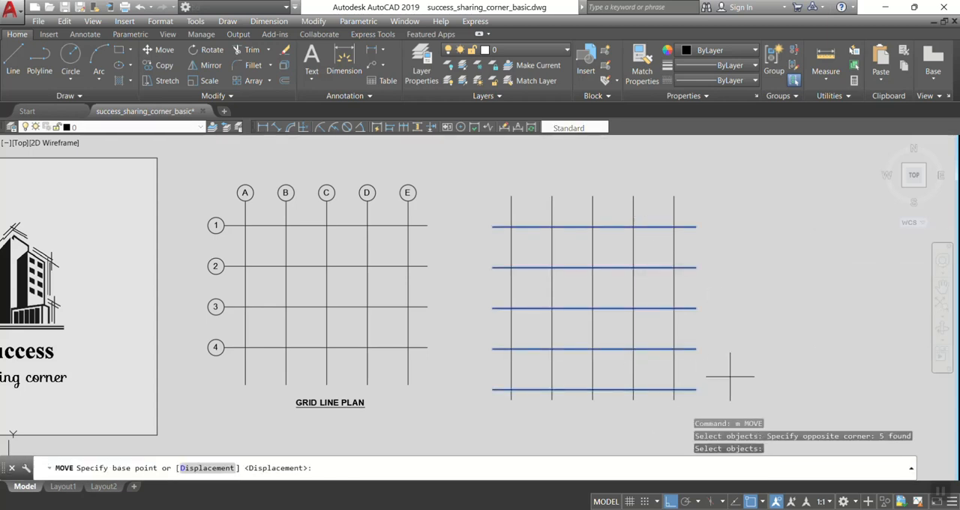
click(731, 377)
click(732, 366)
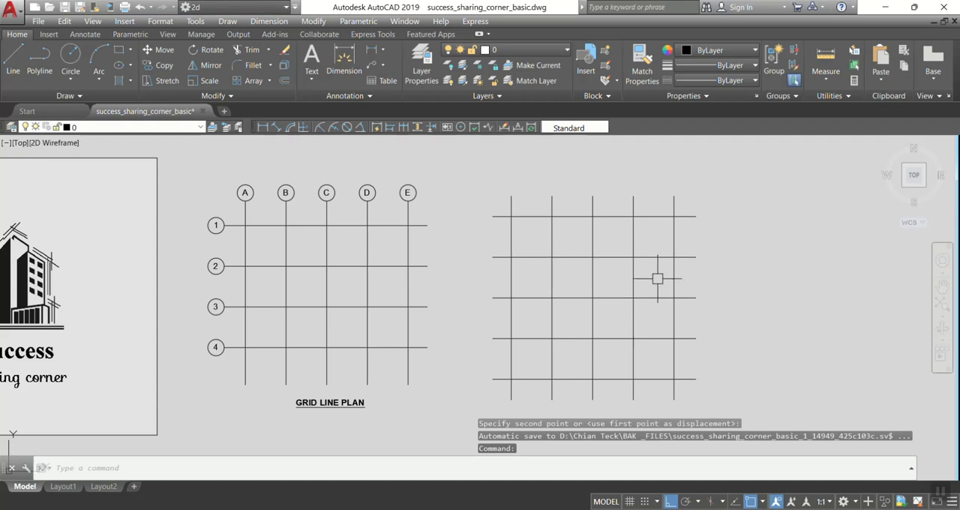
Move the five vertical lines about 1' to the right to centre them on the horizontal lines.
click(704, 233)
click(411, 240)
key(space)
click(636, 173)
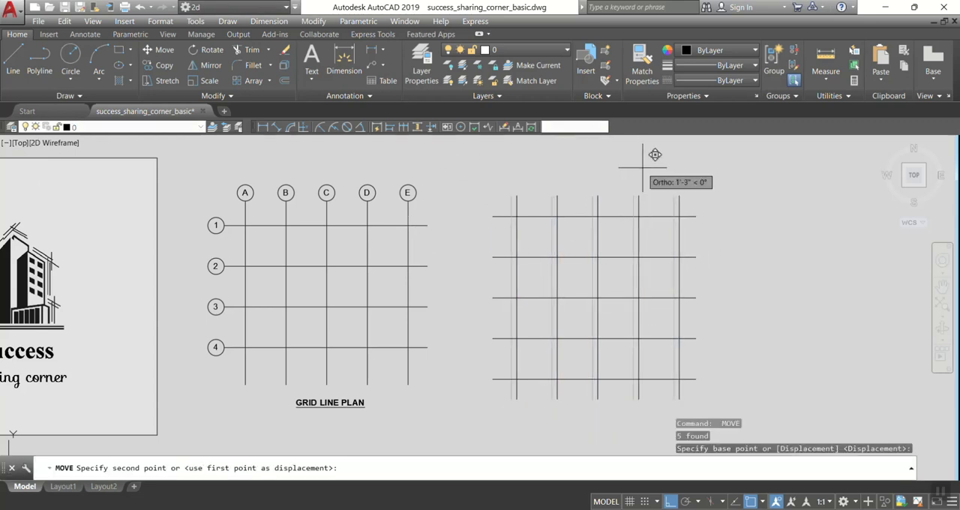
click(642, 168)
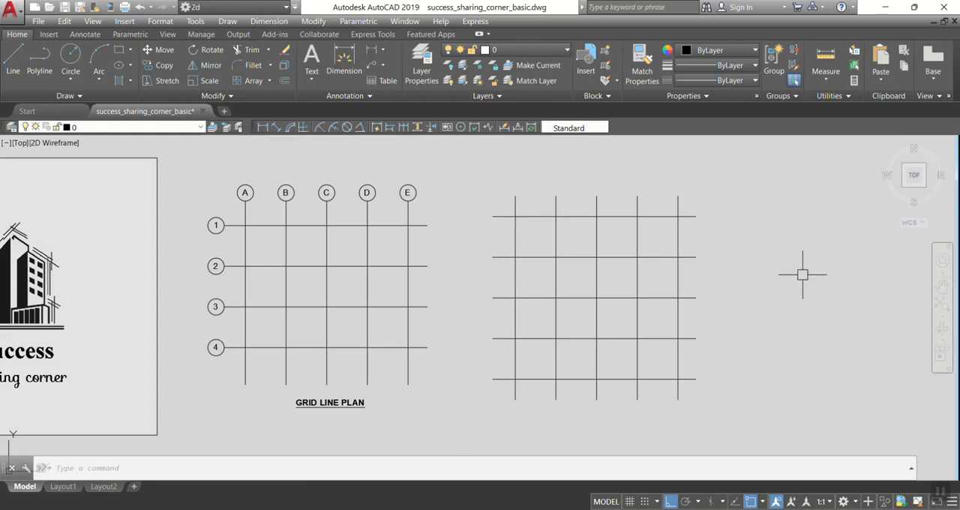
Draw two freehand circles to the right of the new grid, with radii of about 12'-11" and 4'-11".
text(c)
key(Return)
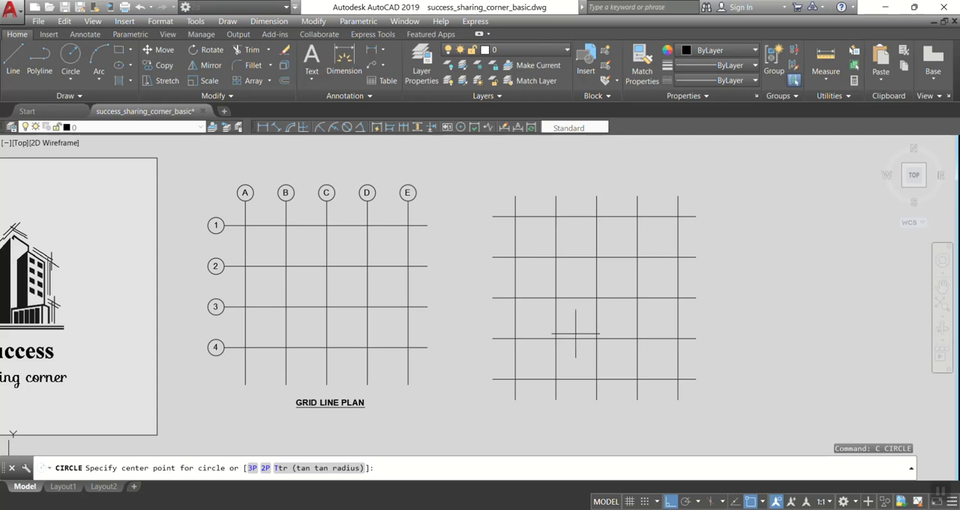
click(801, 270)
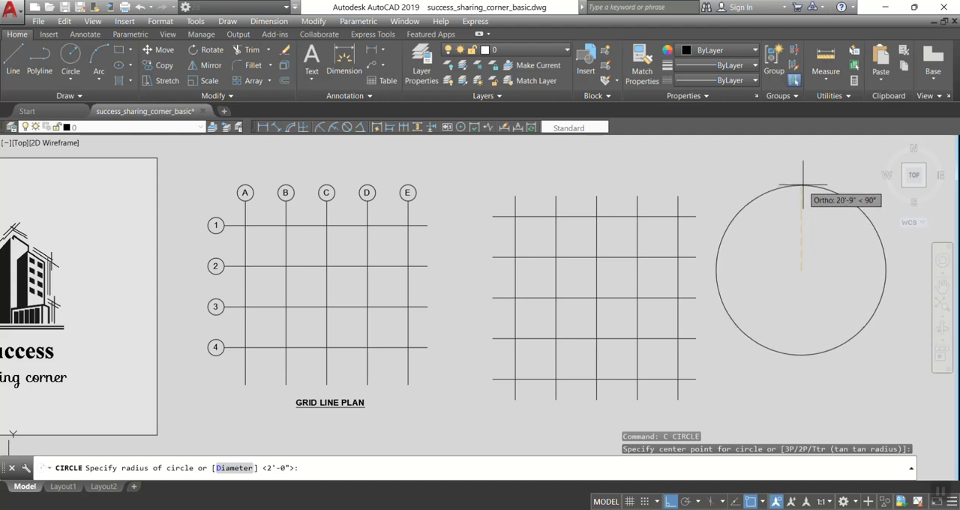
click(802, 218)
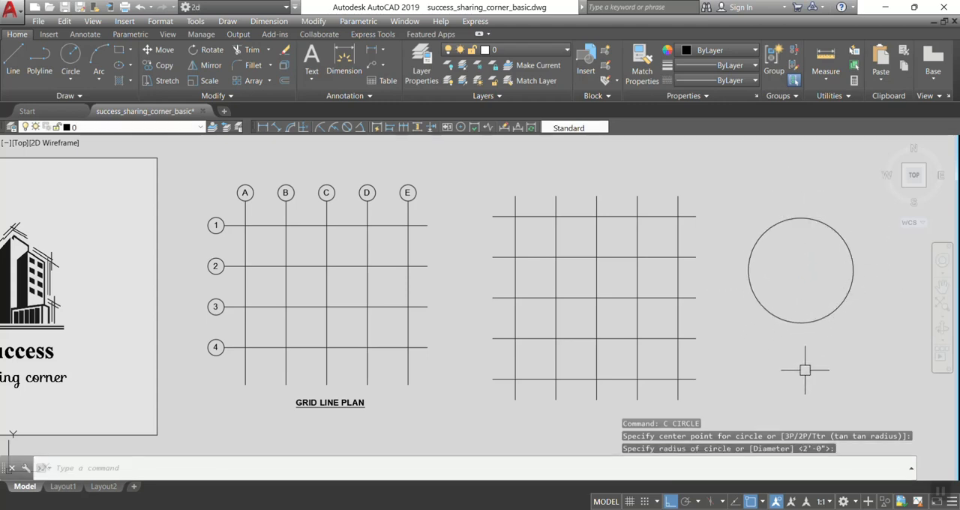
key(Return)
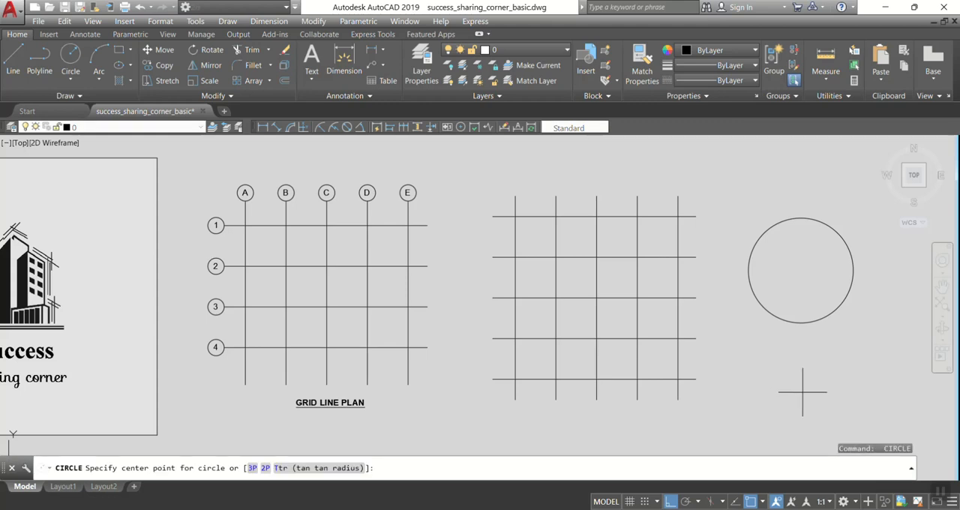
click(802, 392)
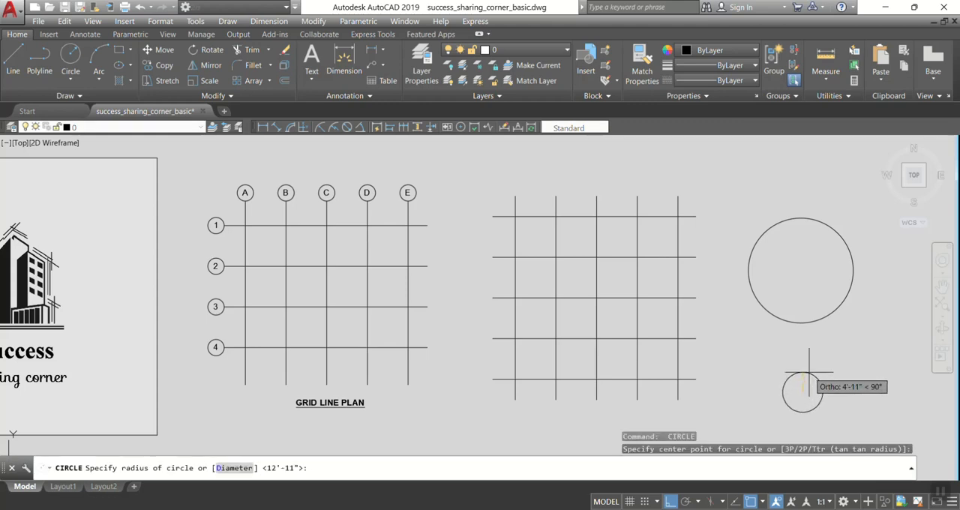
click(809, 371)
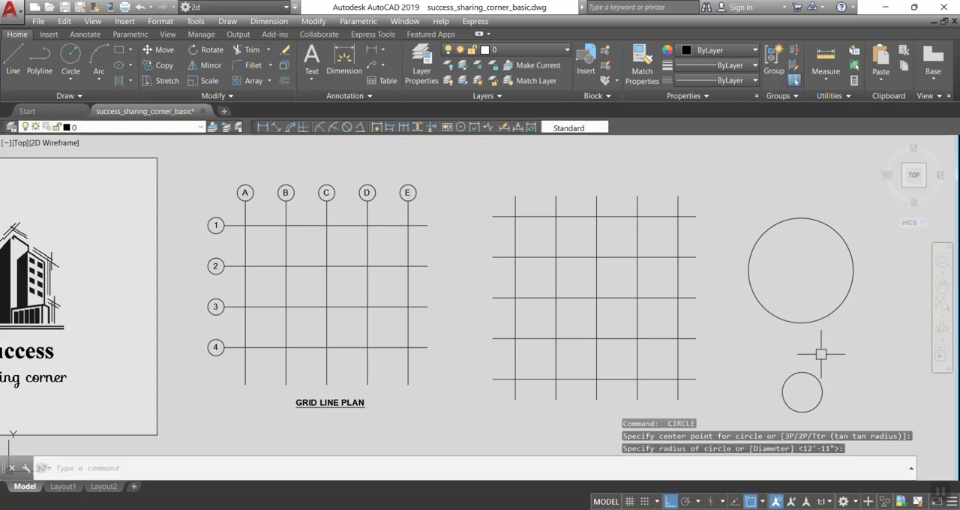
Draw a freehand circle below and right of the large circle and another above it with a radius of about 5'-6".
key(Return)
click(863, 347)
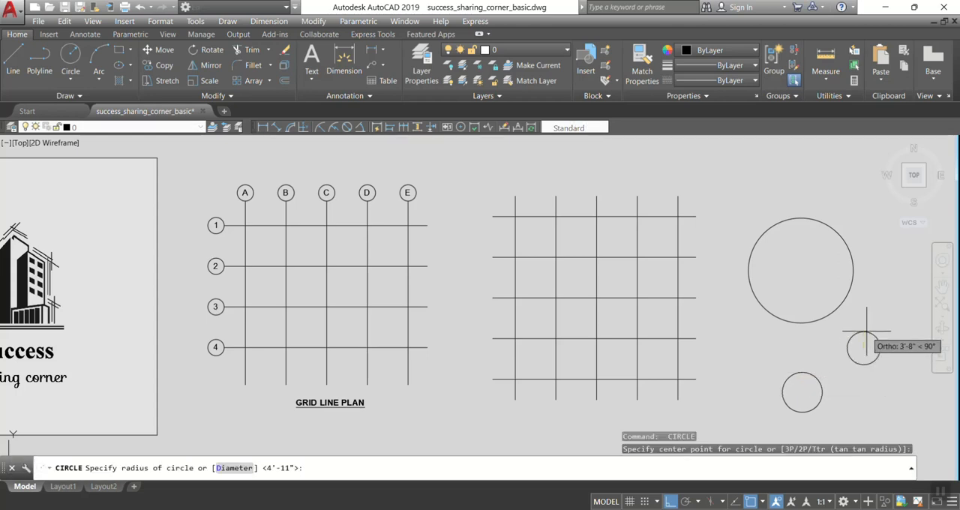
click(864, 318)
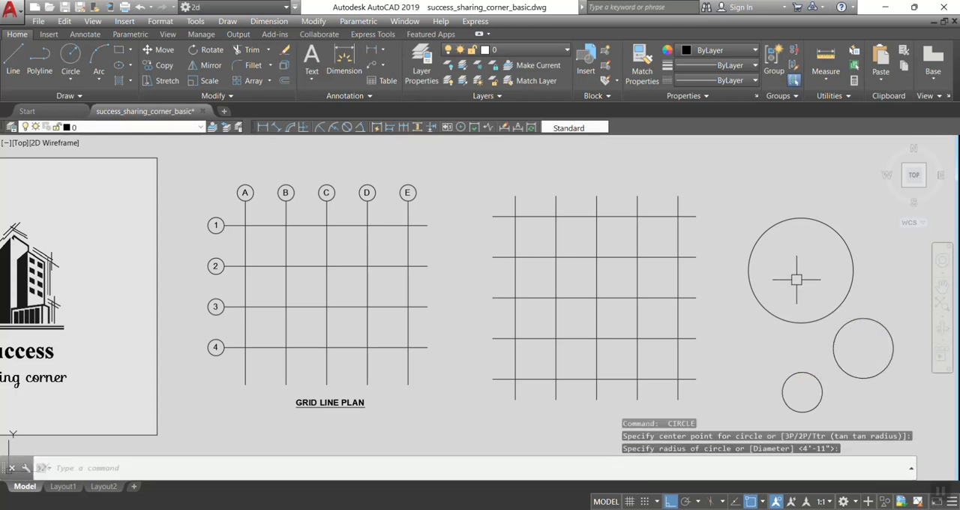
text(c)
key(Return)
click(789, 181)
click(784, 159)
Erase all four practice circles to the right of the grid.
click(783, 159)
click(804, 219)
click(885, 329)
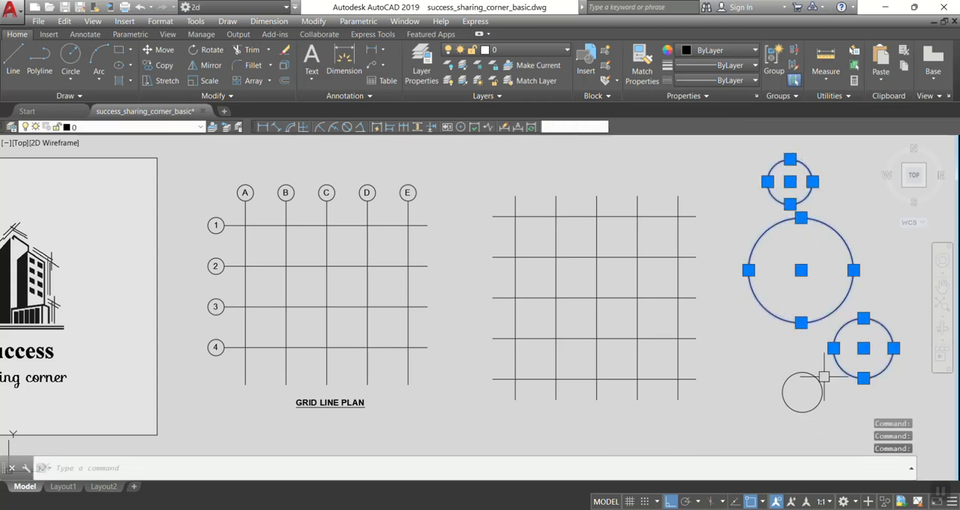
click(803, 372)
text(e)
key(Return)
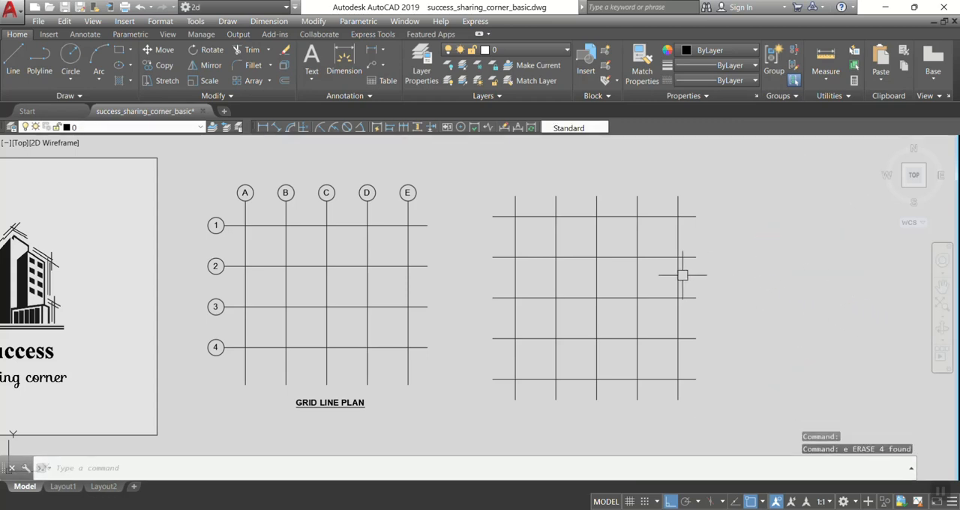
Draw a circle with a 2' radius centred on the upper end of the first vertical grid line.
text(c)
key(Return)
click(515, 196)
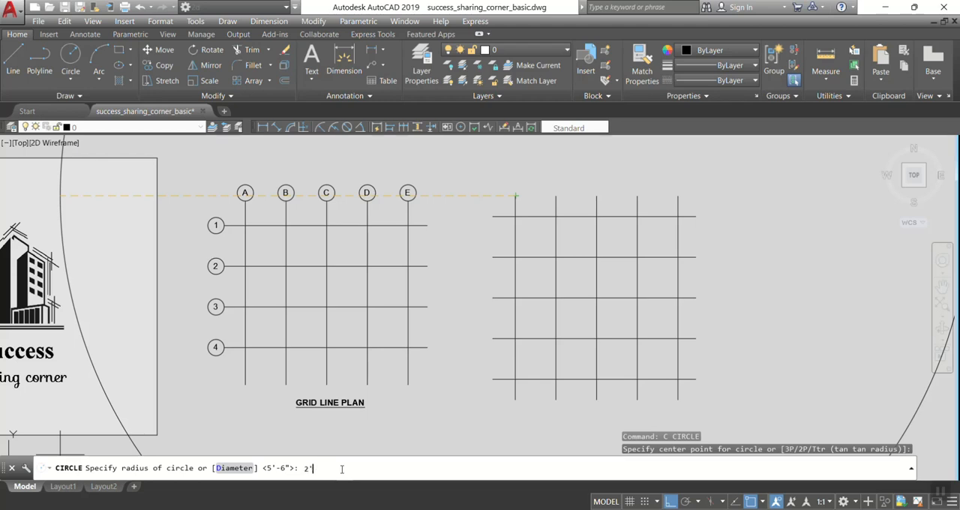
key(Return)
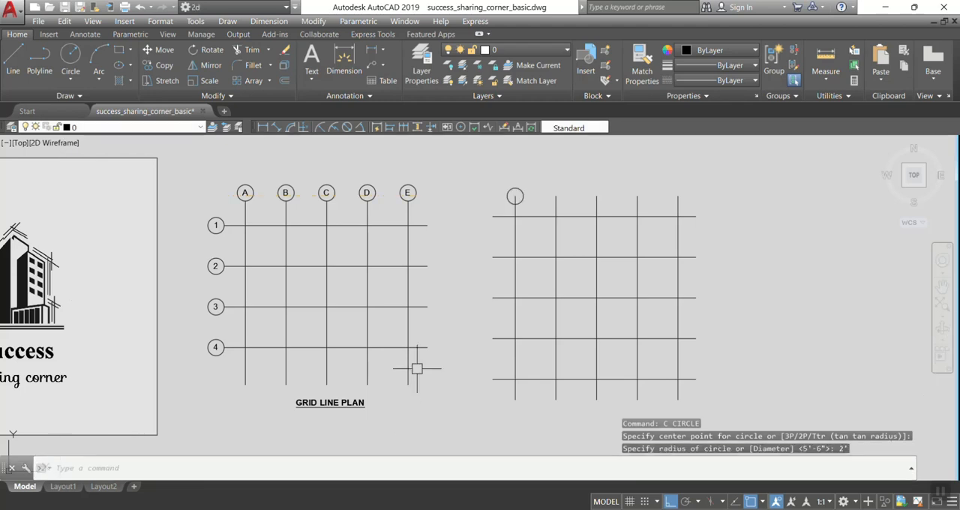
Add a linear dimension of the first grid bubble's radius, from its centre to its top quadrant.
click(372, 49)
scroll(516, 194, up, 4)
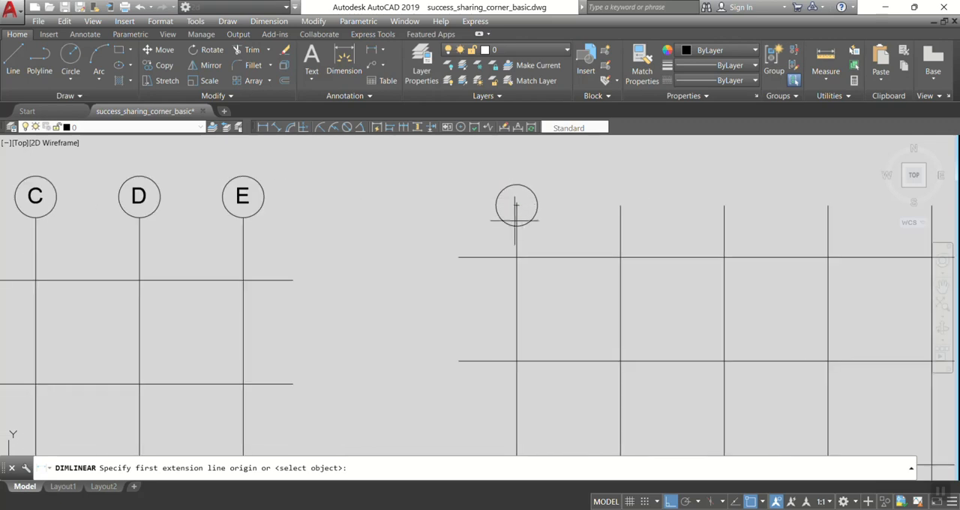
click(516, 205)
click(516, 186)
scroll(514, 198, up, 4)
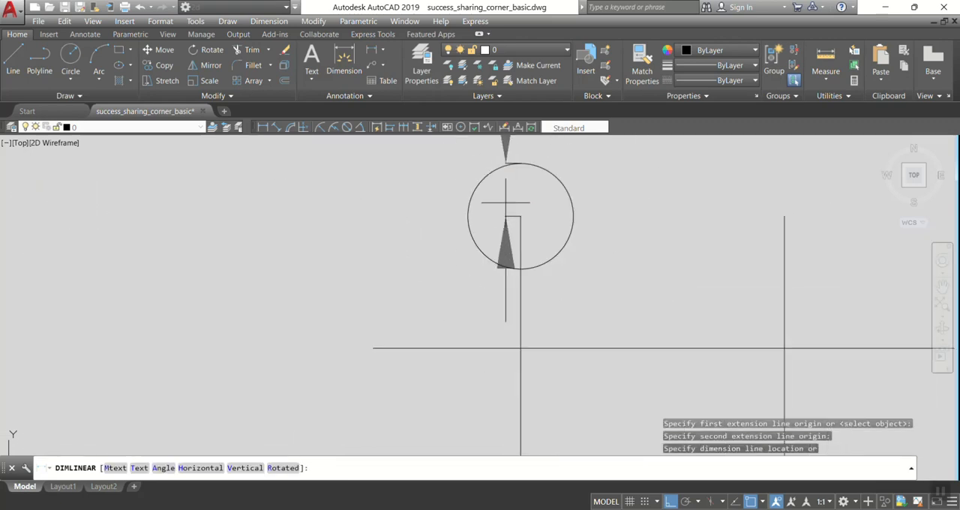
scroll(506, 201, down, 2)
click(417, 199)
Erase the radius dimension beside the first grid bubble.
mouse_move(438, 193)
middle_down()
mouse_move(438, 291)
mouse_move(428, 251)
middle_up()
click(442, 276)
text(e)
key(Return)
Draw a circle with a 2' radius centred on the upper end of the second vertical grid line.
middle_drag(543, 304, 538, 292)
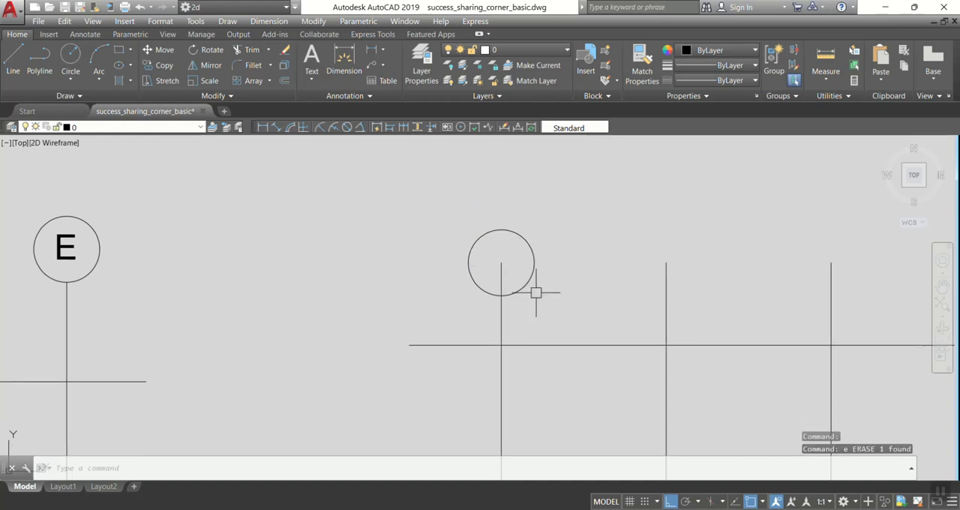
middle_drag(623, 276, 605, 268)
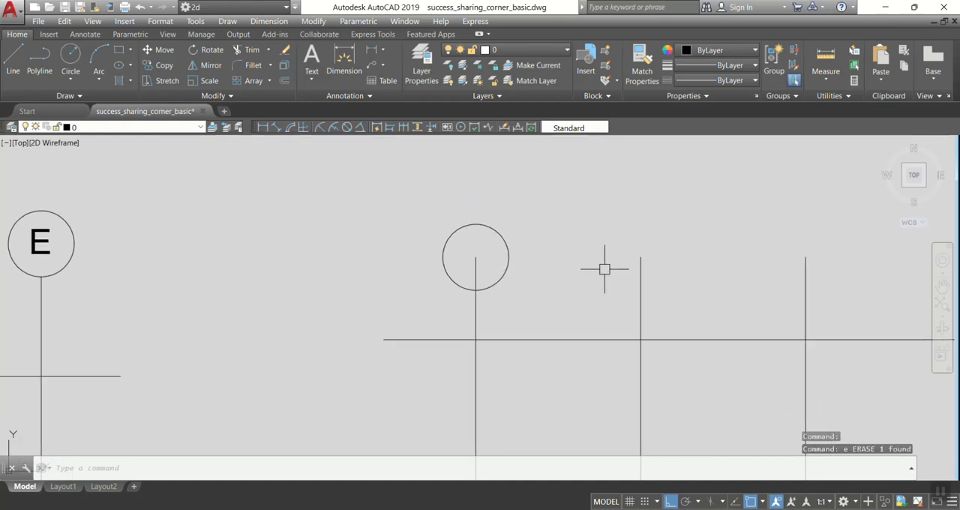
text(c)
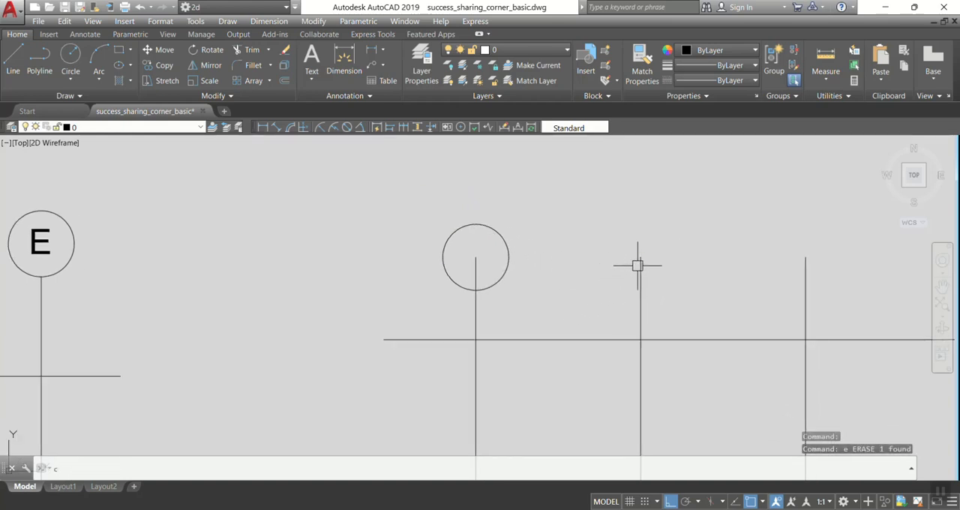
key(Return)
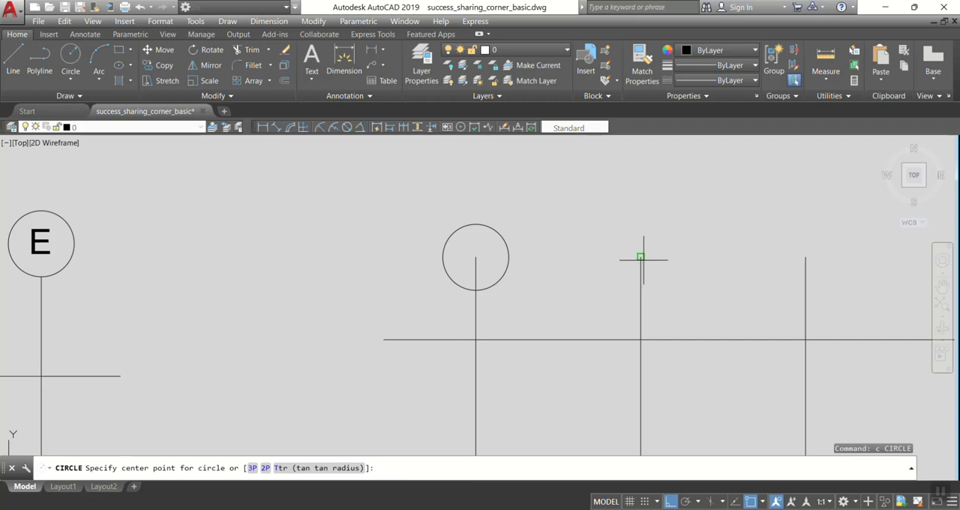
click(641, 256)
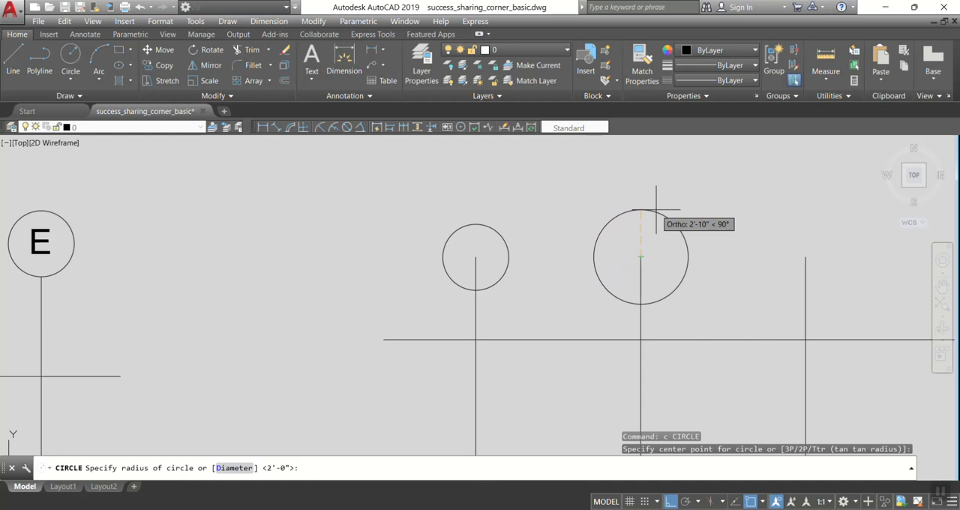
text(2)
key(Return)
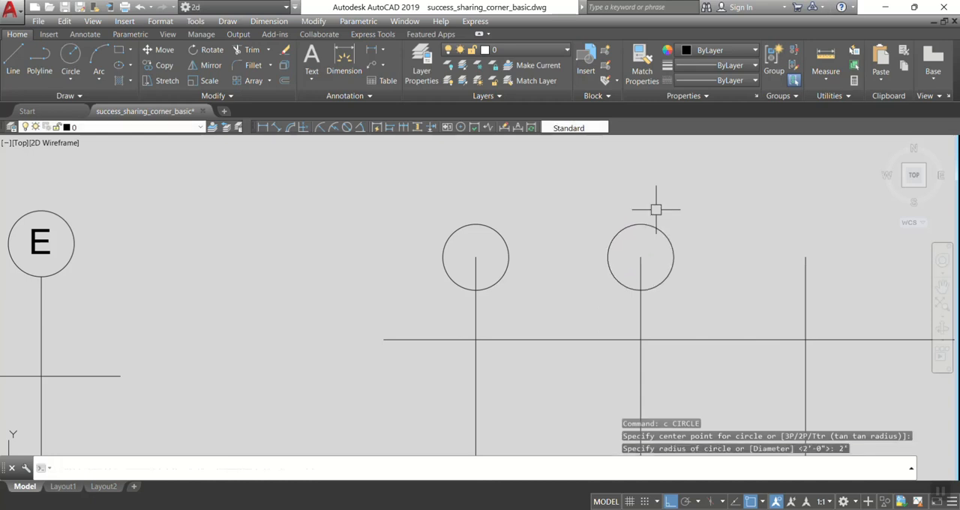
Draw a circle centred on the upper end of the third vertical grid line, entering its radius as 24 inches.
middle_drag(728, 278, 707, 277)
key(Return)
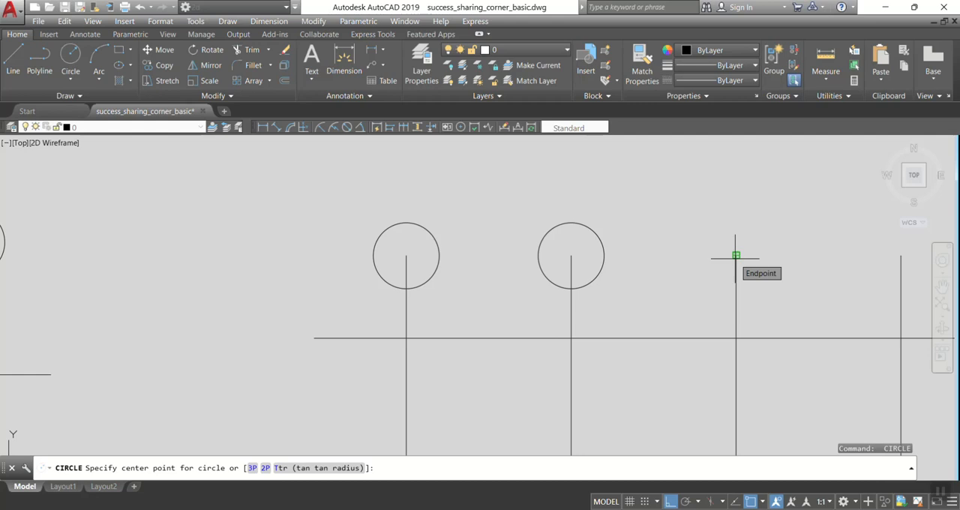
click(736, 256)
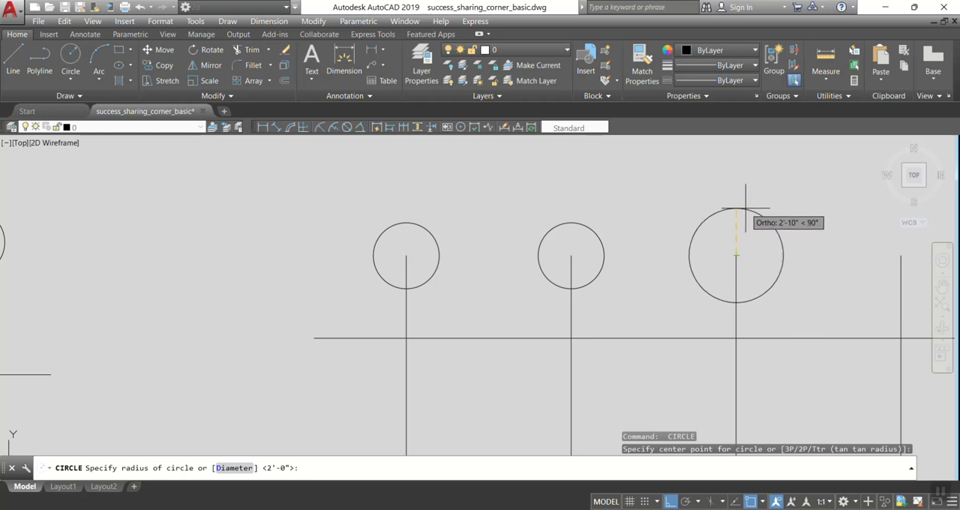
text(24)
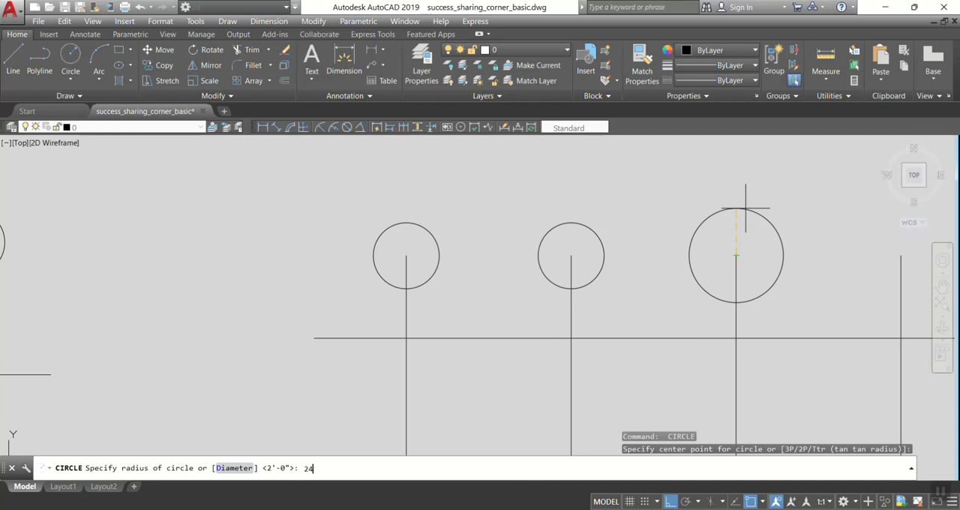
key(Return)
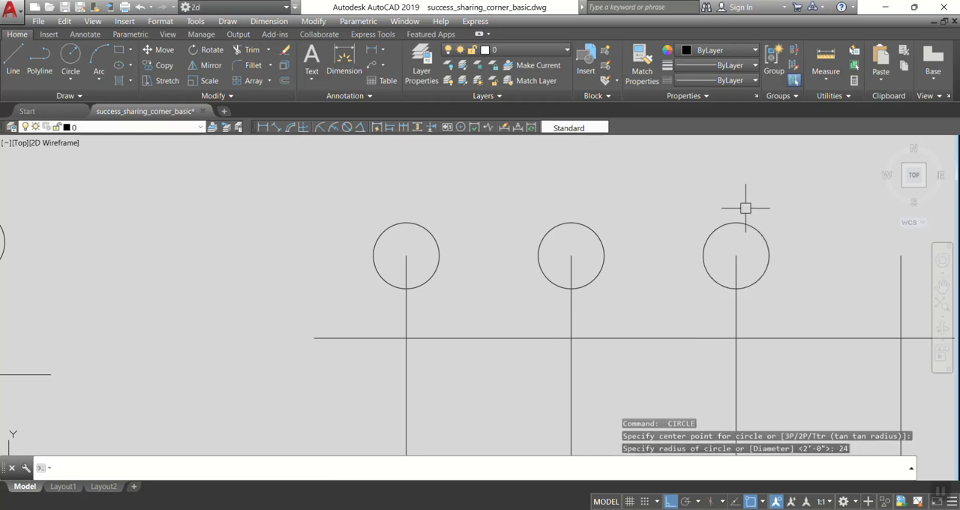
Check the length type and insertion scale in the drawing units settings, leaving them without making changes.
middle_drag(814, 277, 578, 274)
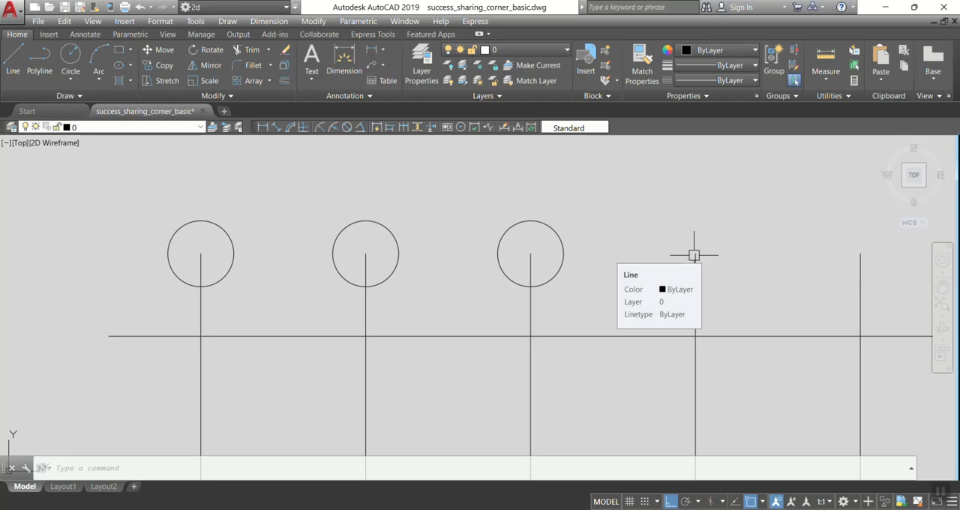
text(Un)
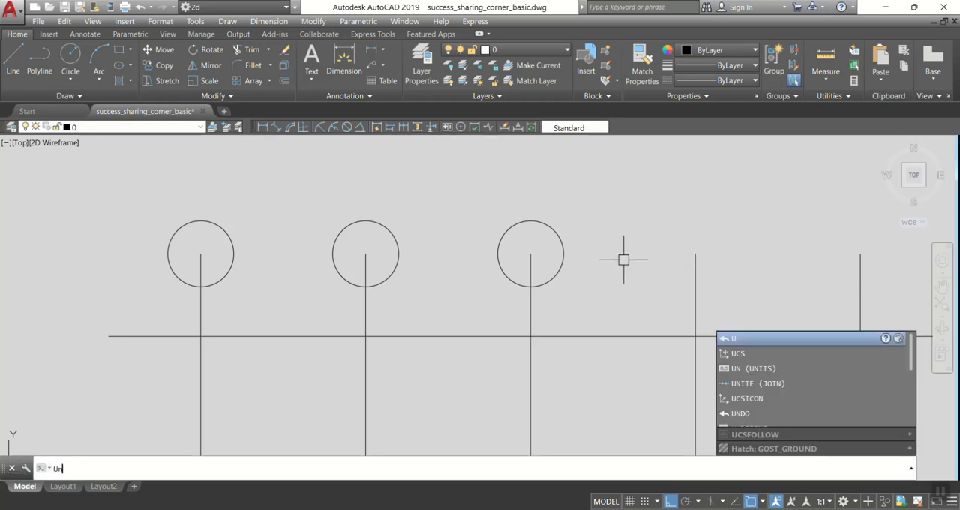
key(space)
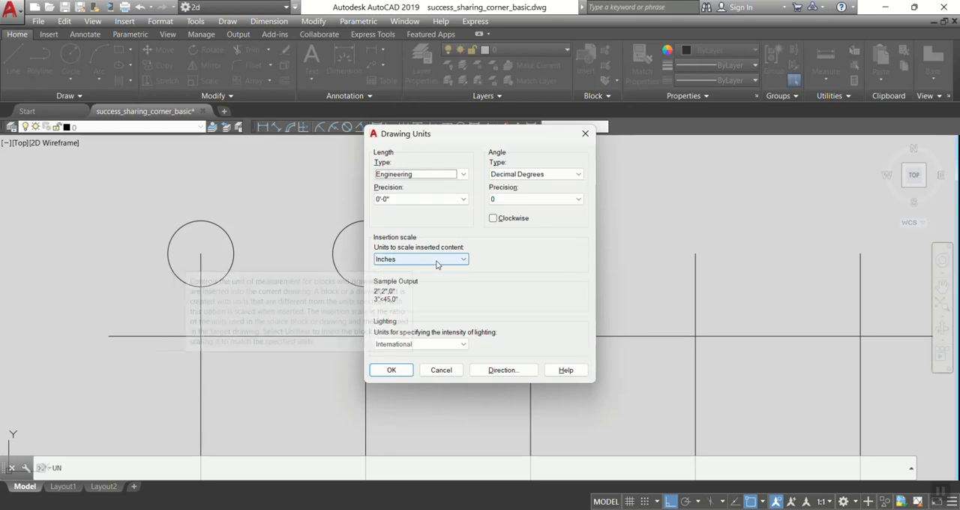
click(441, 370)
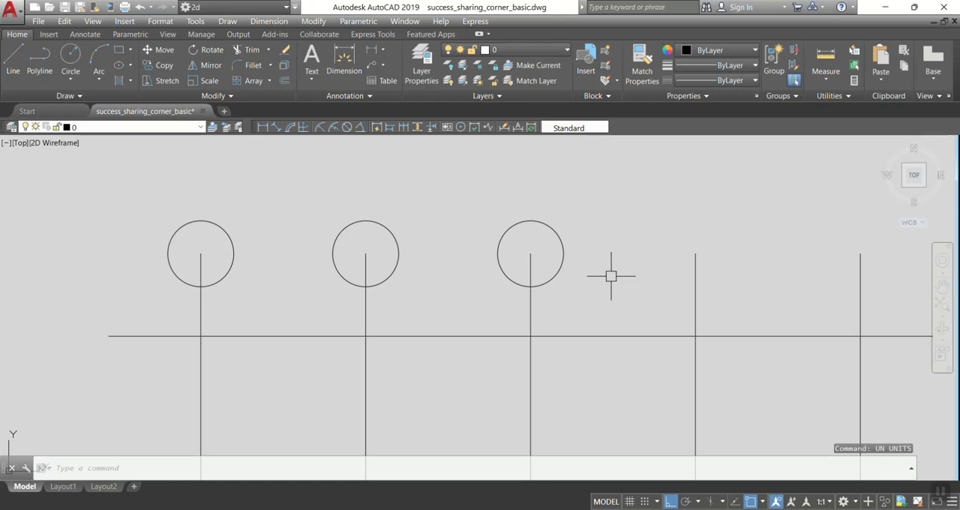
Draw a circle centred on the upper end of the fourth vertical grid line, entering its radius as 24 inches.
text(c)
key(Return)
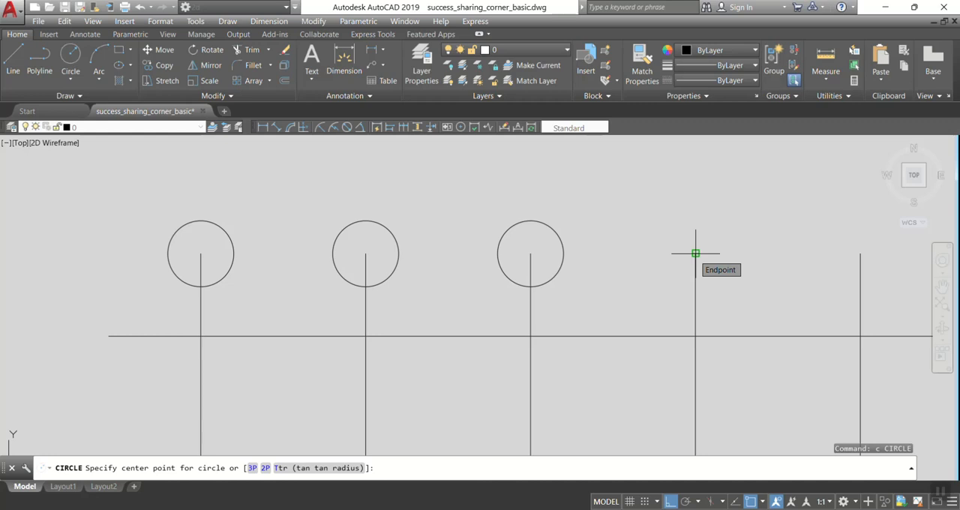
click(696, 253)
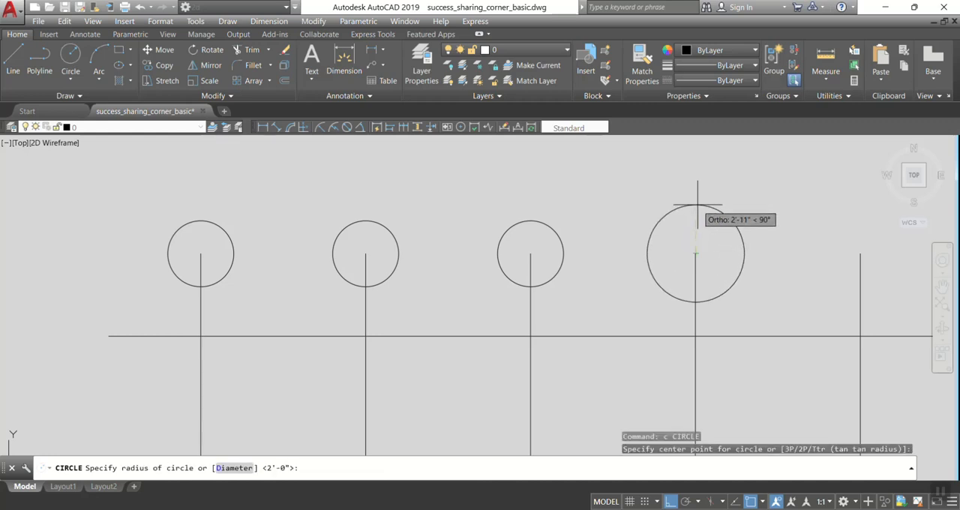
text(24)
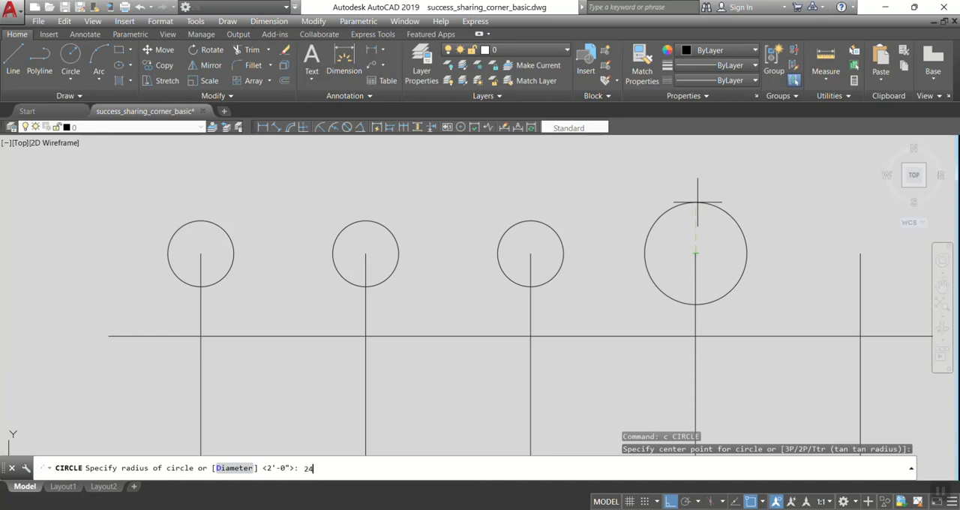
key(Return)
Draw a circle with a 2' radius centred on the upper end of the fifth vertical grid line.
middle_drag(744, 248, 615, 251)
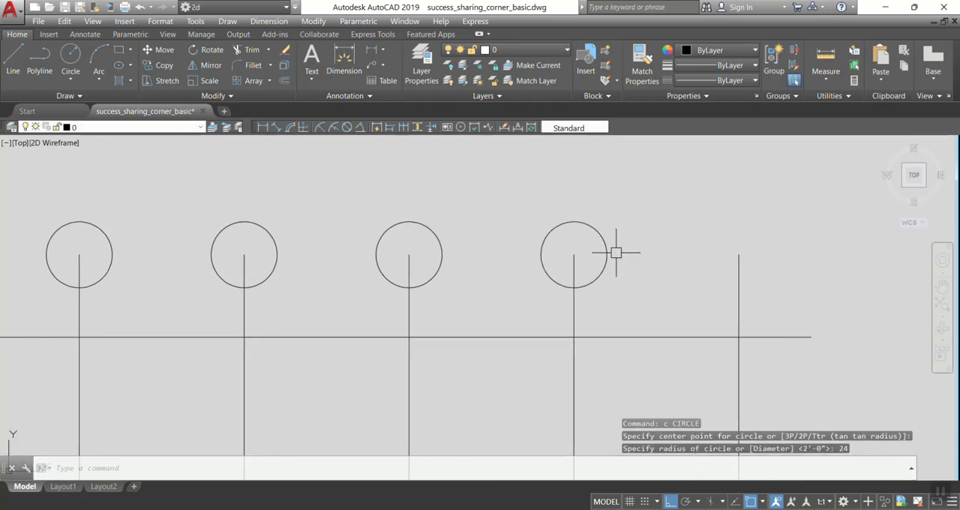
key(Return)
click(737, 255)
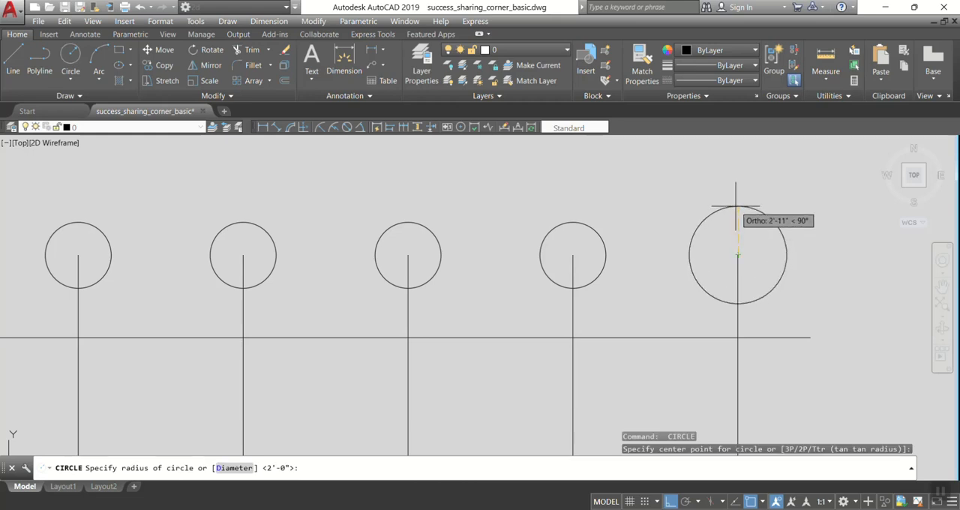
text(2)
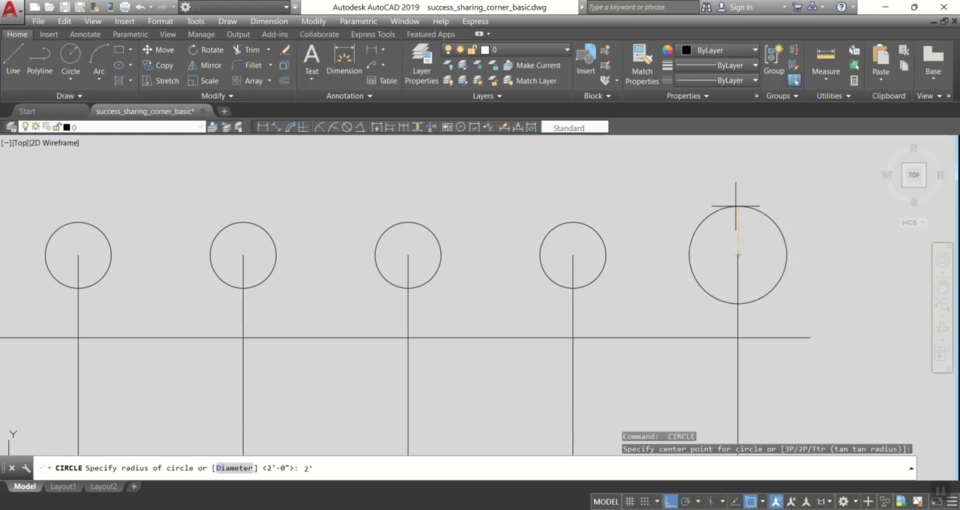
text(')
key(Return)
Move all five grid bubbles up together, from the first circle's bottom quadrant to its grid line's upper endpoint.
scroll(787, 238, down, 4)
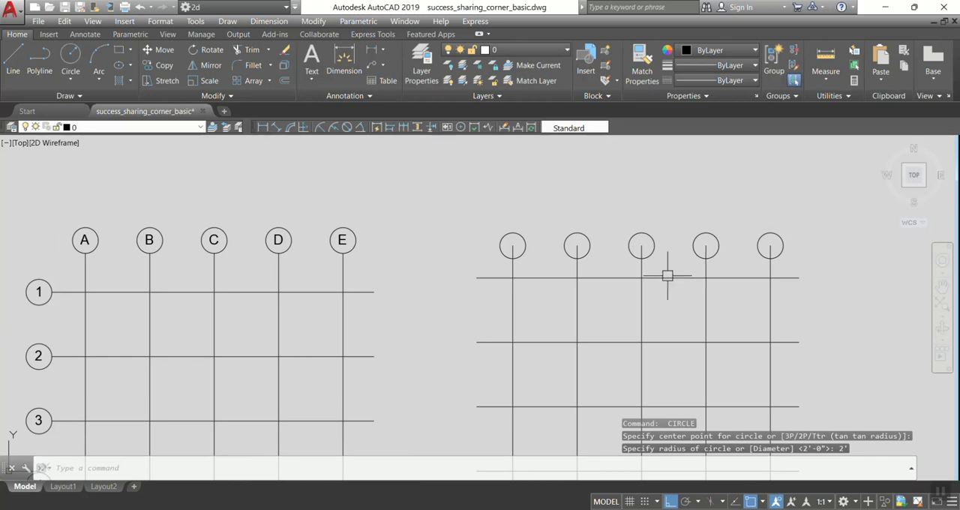
text(m)
key(Return)
click(811, 241)
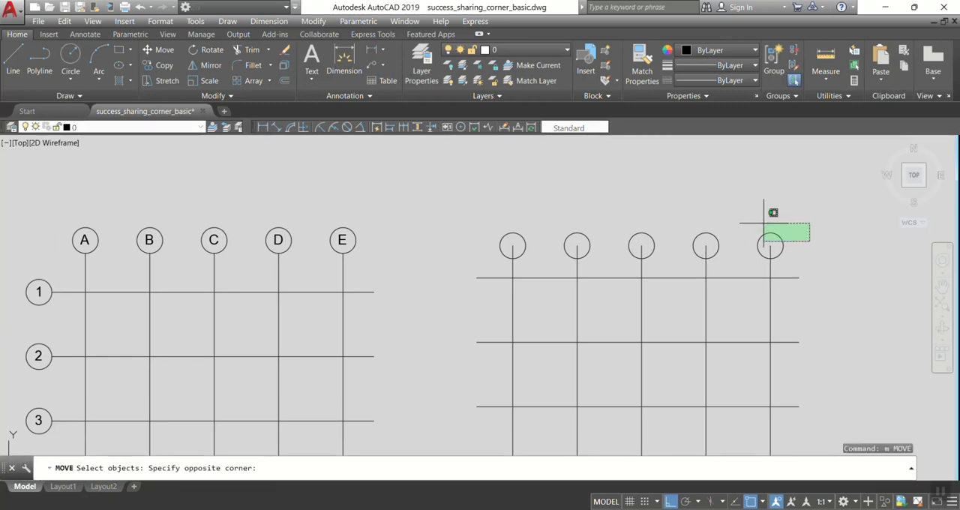
click(748, 219)
click(740, 235)
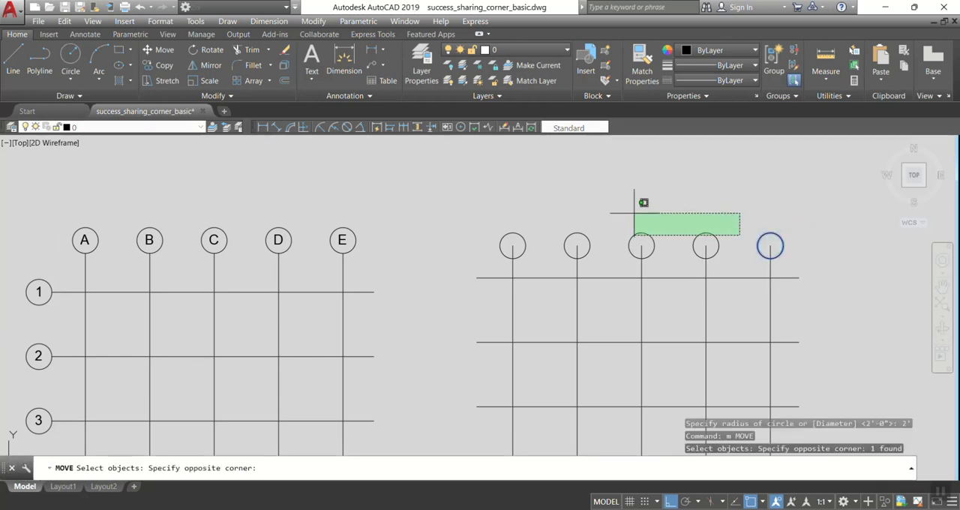
click(456, 209)
scroll(483, 262, up, 4)
key(Return)
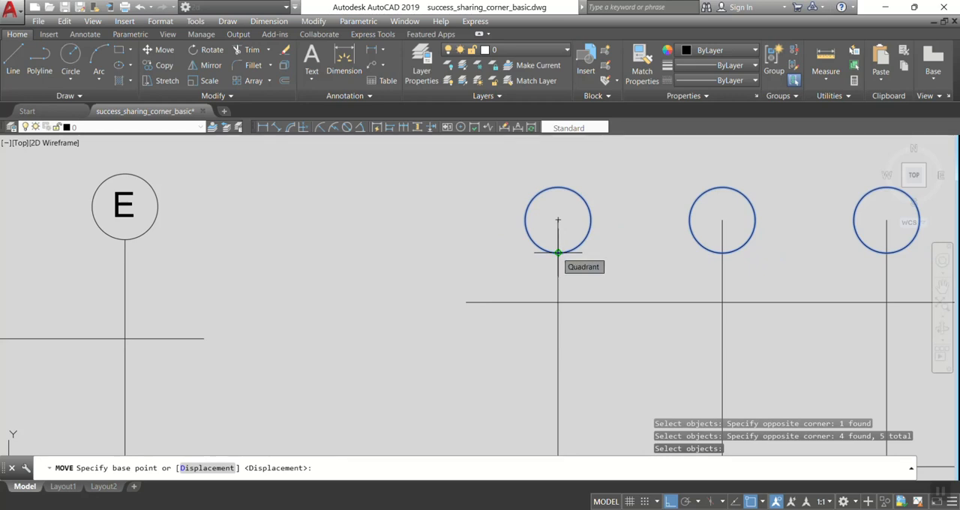
click(557, 253)
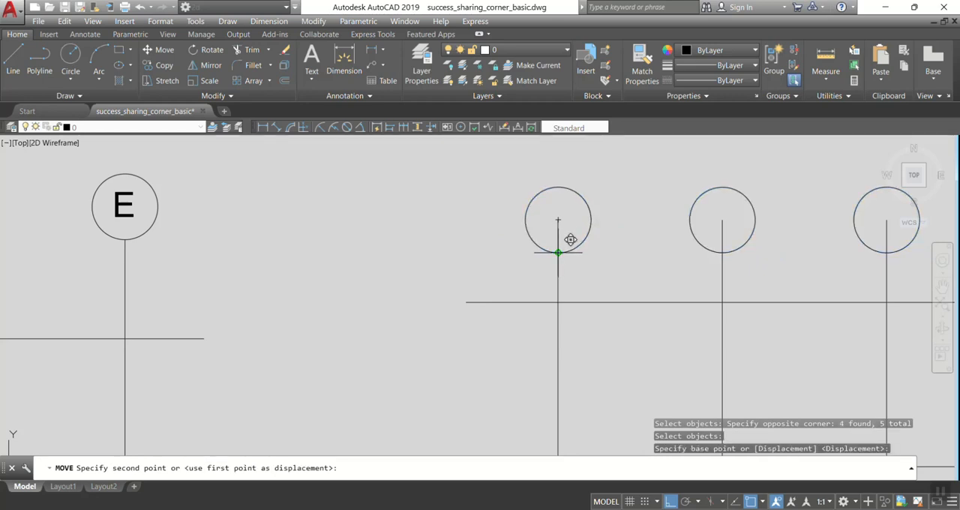
click(557, 216)
scroll(544, 240, down, 2)
scroll(544, 240, down, 2)
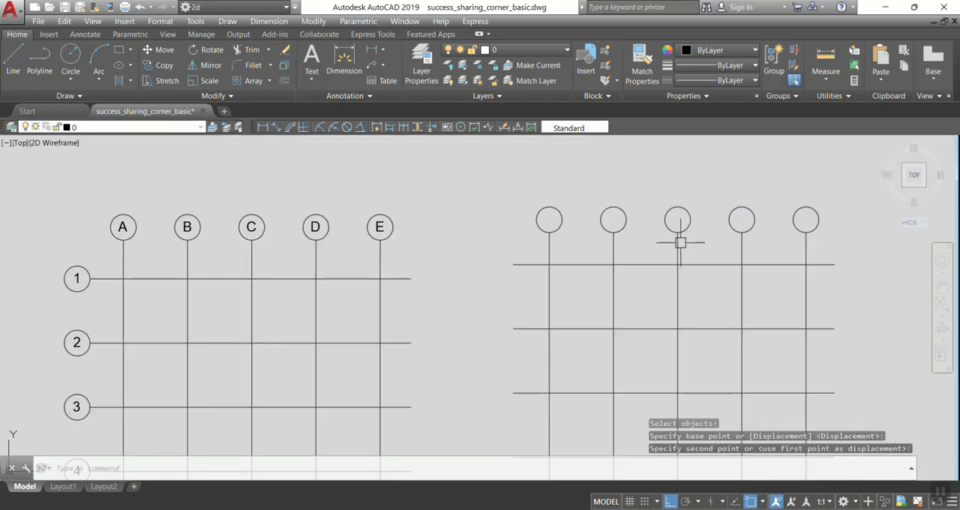
Create a multiline text reading A, with its text box starting between the original grid and the new grid's first bubble.
middle_drag(680, 240, 637, 268)
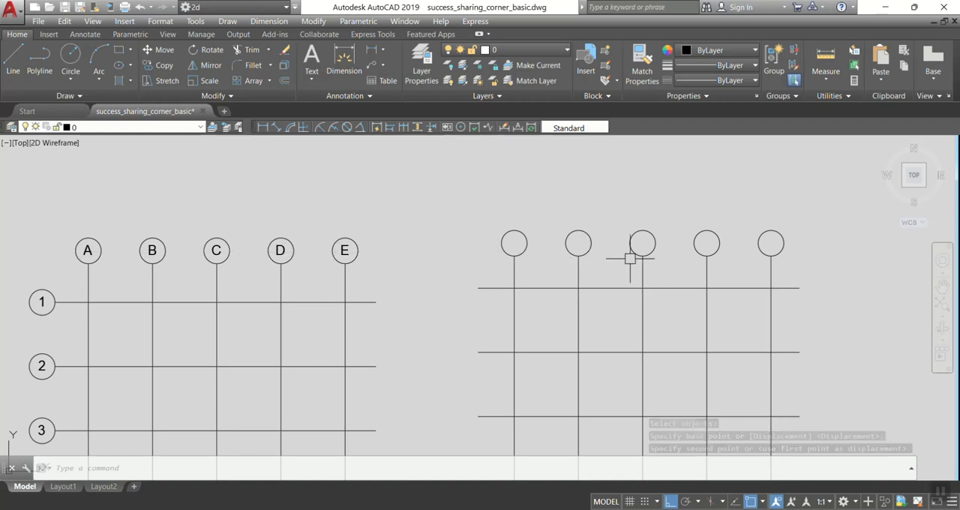
scroll(666, 292, down, 3)
scroll(650, 315, up, 6)
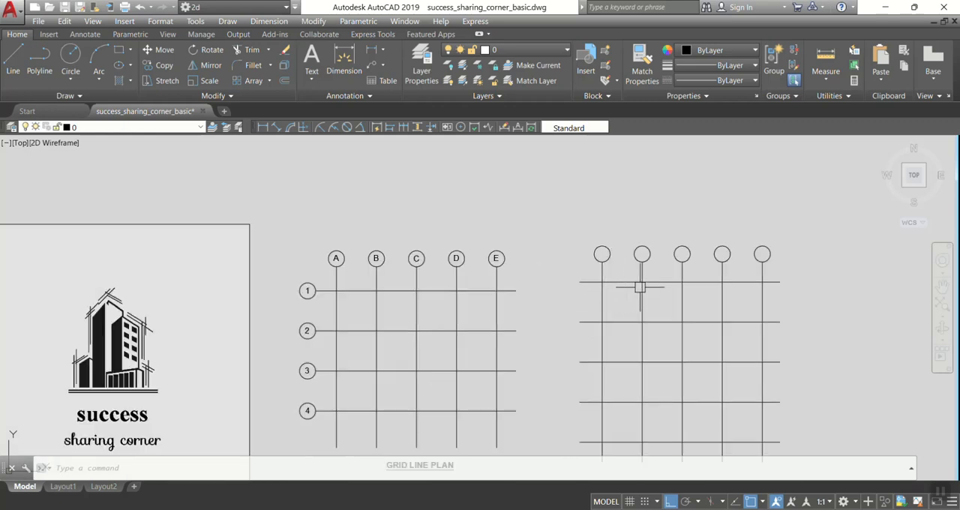
text(t)
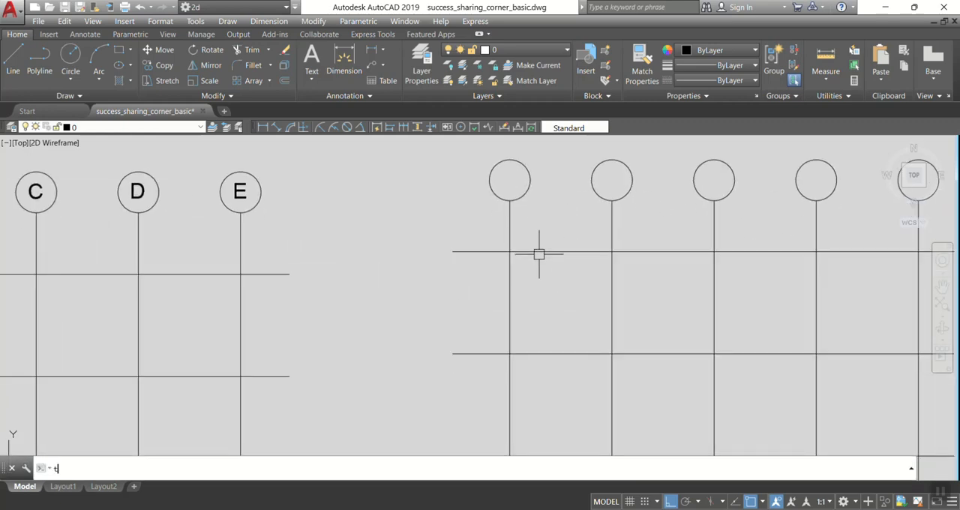
key(Return)
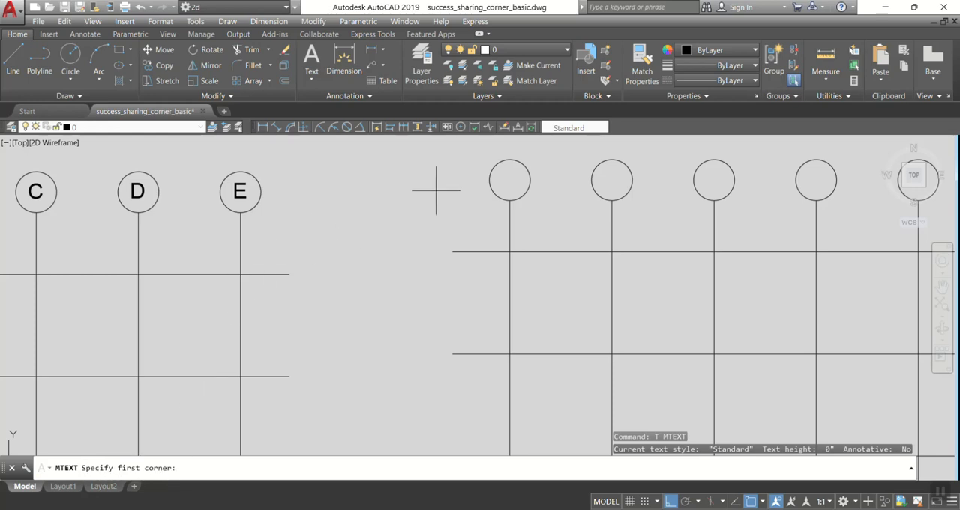
click(358, 178)
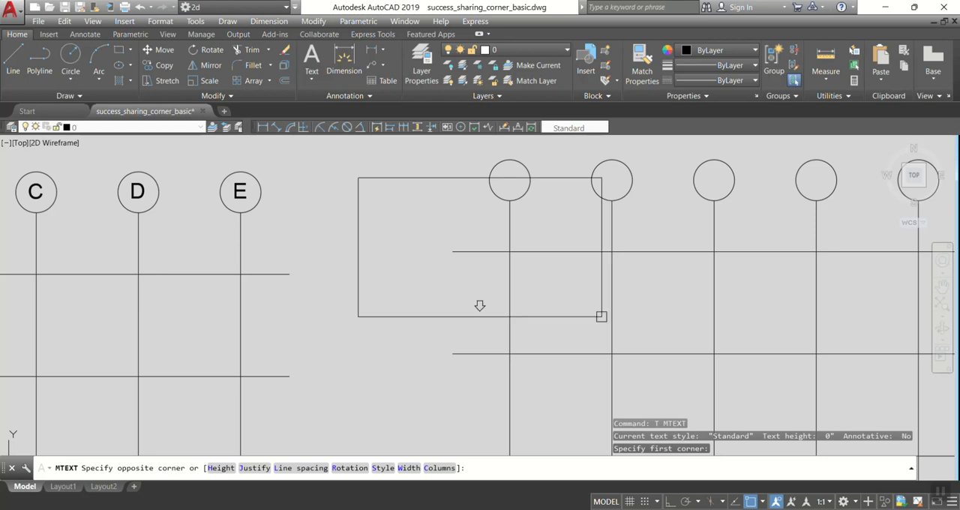
click(722, 331)
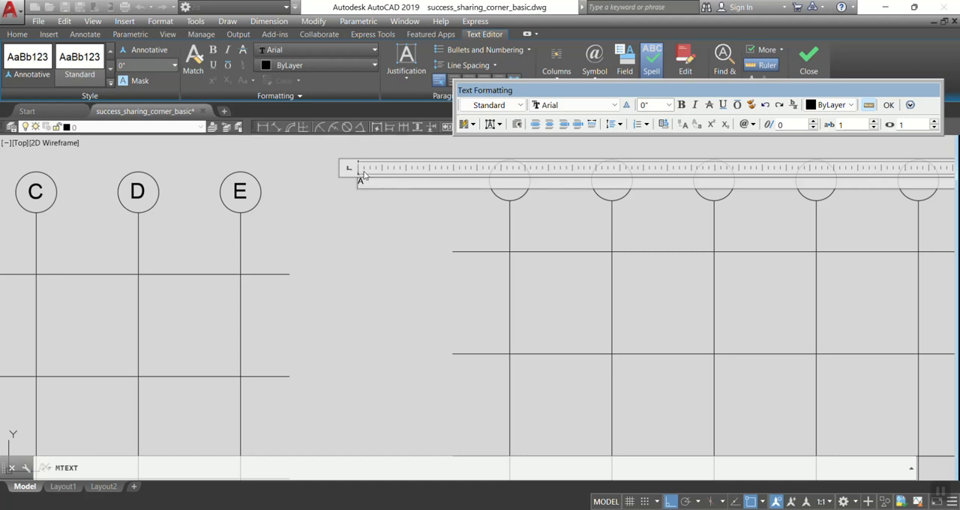
Set the new letter A to a 3' text height in Arial and finish the text.
drag(357, 179, 366, 183)
scroll(365, 181, up, 5)
click(403, 207)
drag(403, 206, 324, 196)
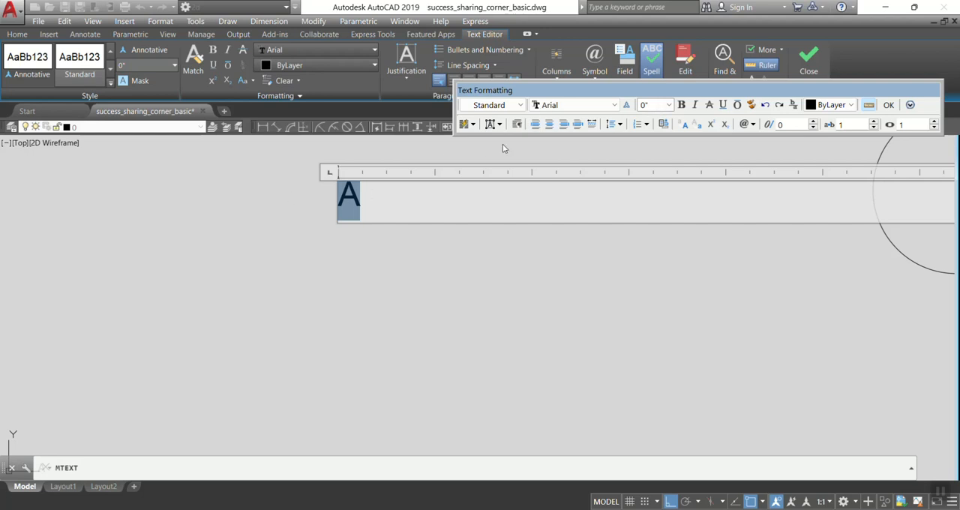
click(660, 105)
text(3)
click(583, 106)
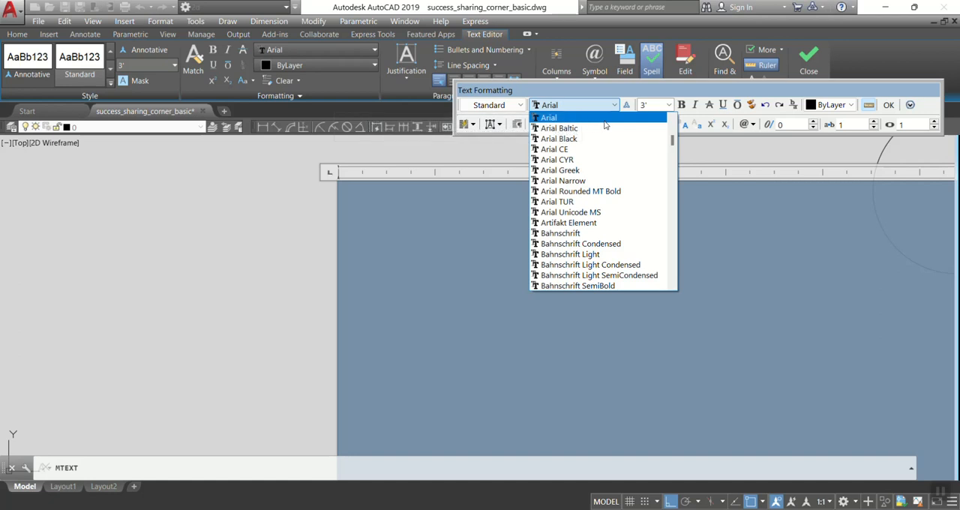
click(605, 120)
click(657, 106)
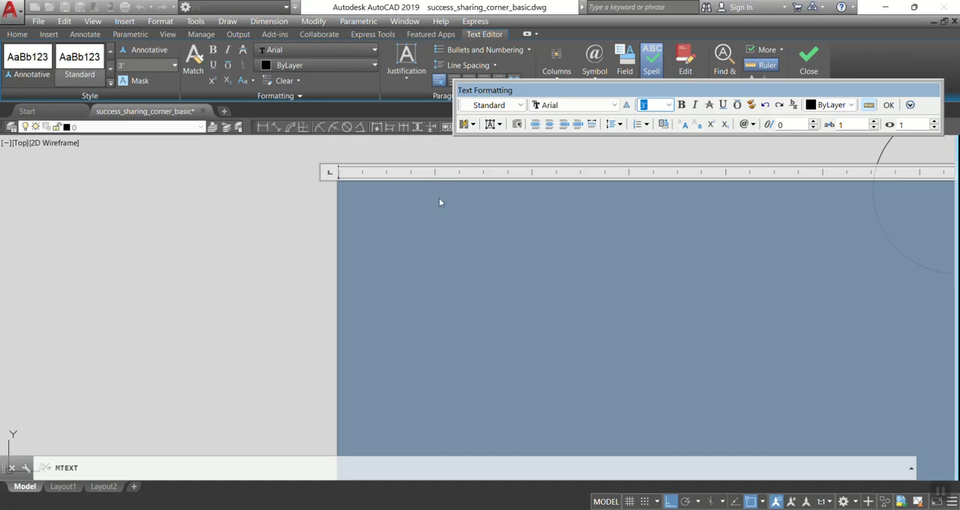
click(889, 105)
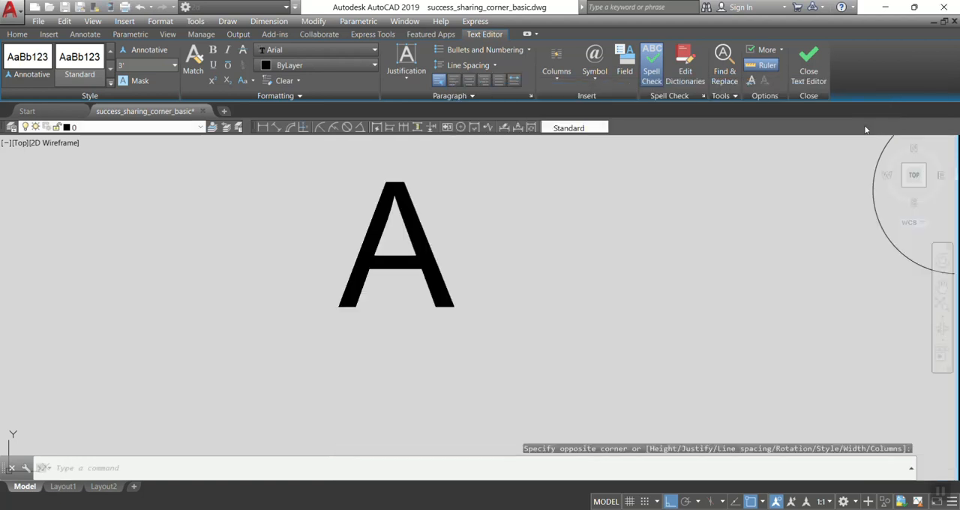
Move the letter A into the new grid's first bubble, turning Ortho mode off for free placement.
scroll(561, 268, down, 4)
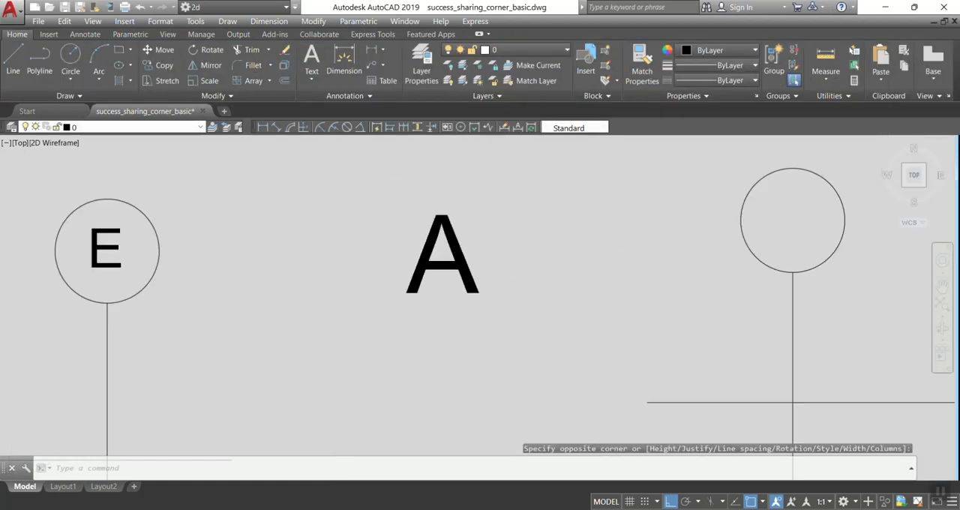
click(473, 271)
text(m)
key(Return)
click(491, 268)
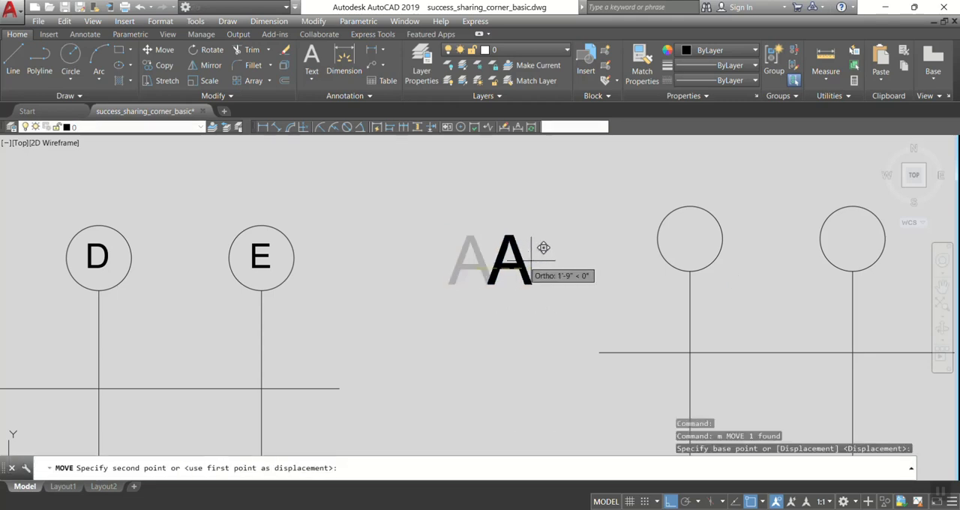
scroll(687, 237, up, 4)
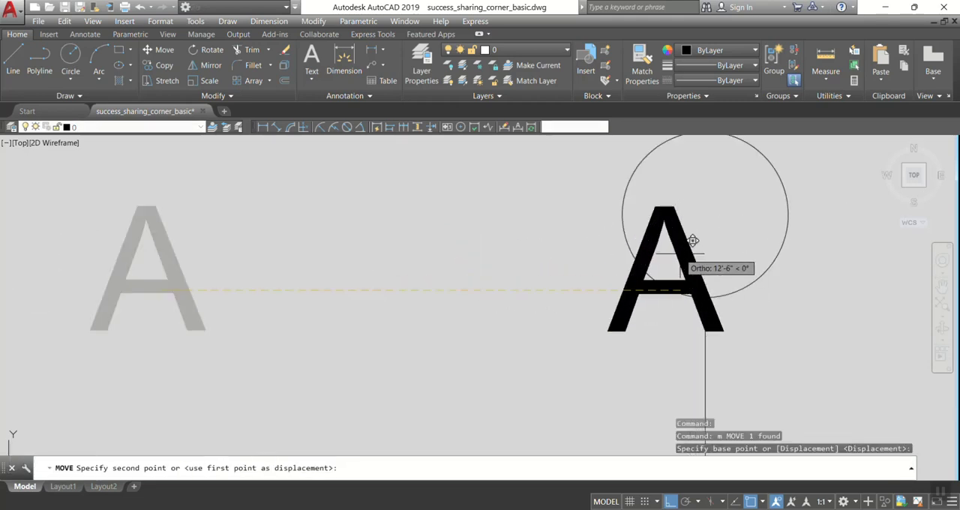
scroll(396, 289, down, 4)
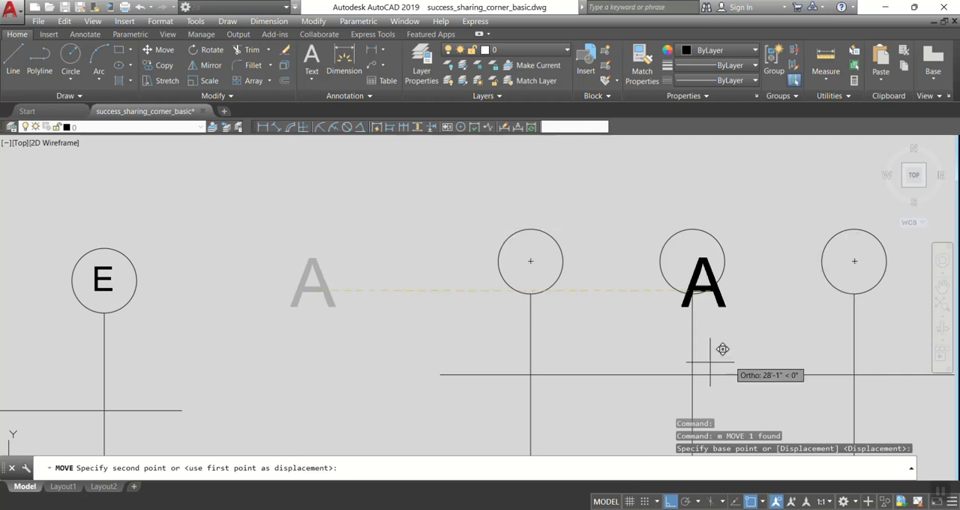
click(670, 502)
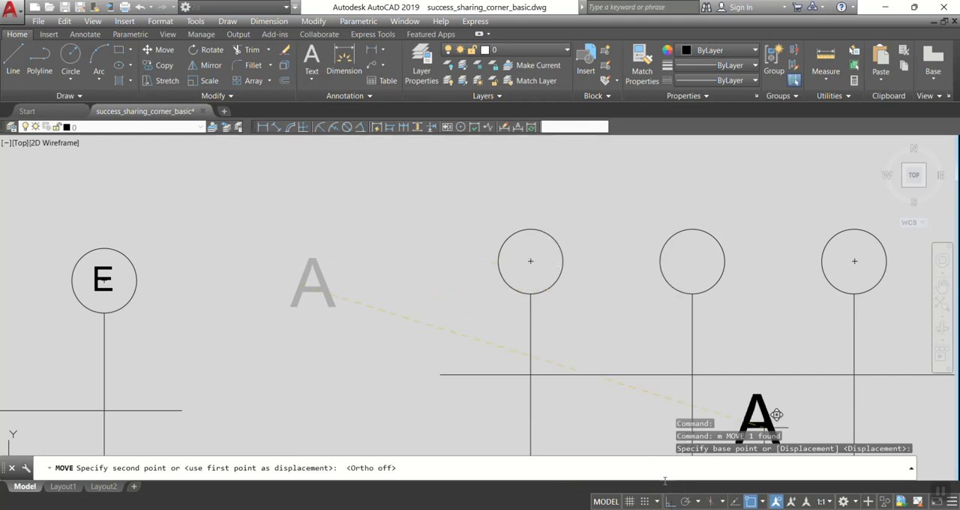
scroll(536, 266, up, 5)
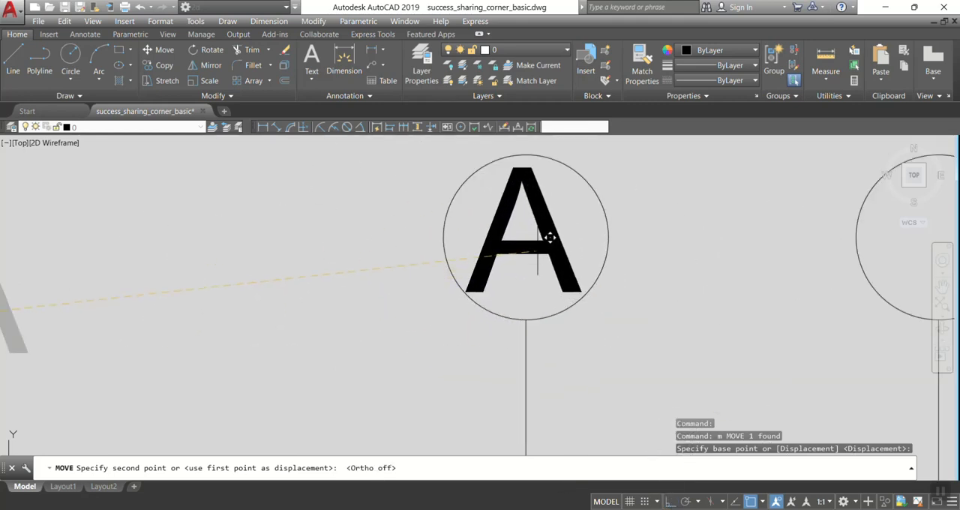
click(553, 240)
Edit the letter A in the first bubble and set its text height to 24 inches.
scroll(492, 231, down, 10)
middle_drag(573, 257, 516, 253)
scroll(431, 223, up, 7)
double_click(470, 250)
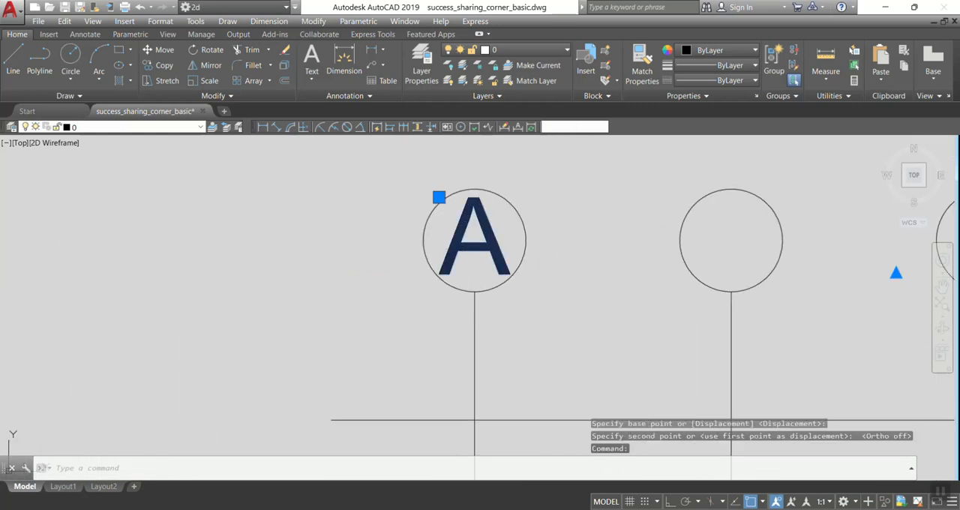
click(377, 226)
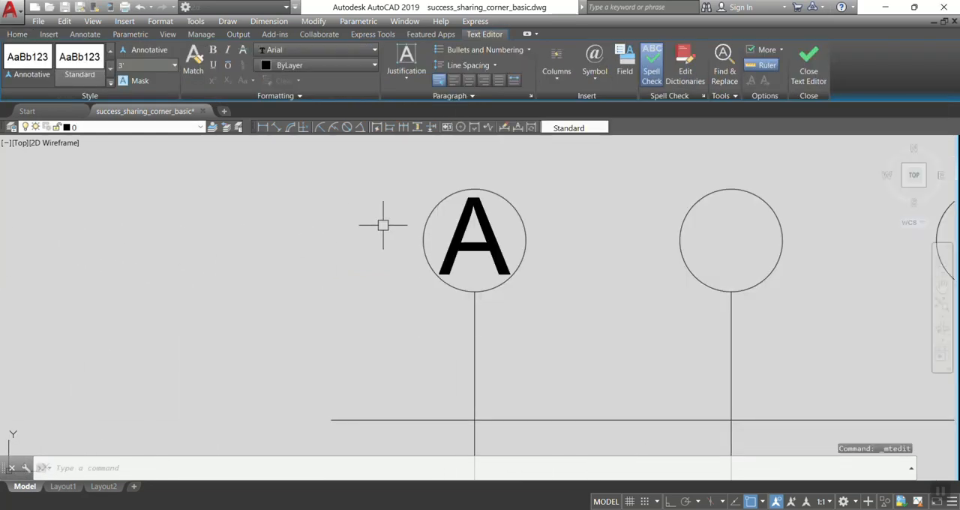
click(488, 247)
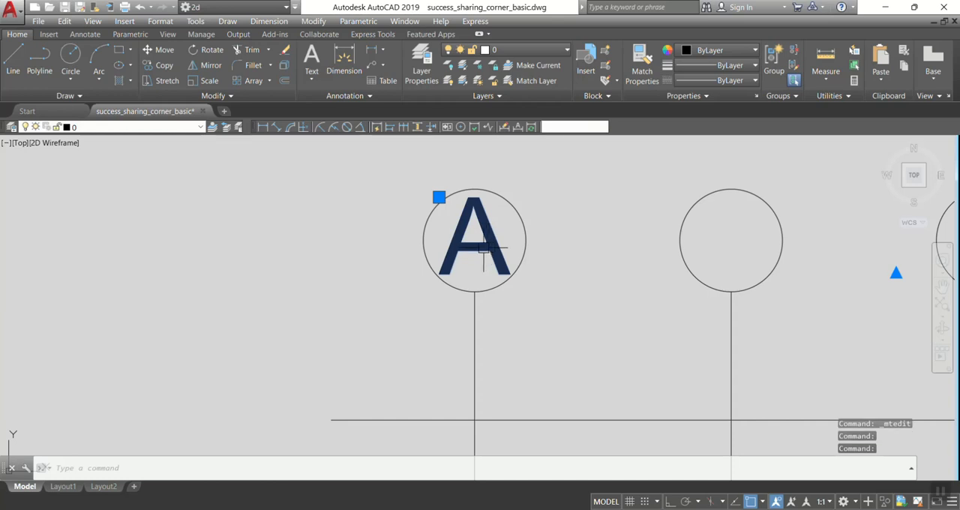
double_click(484, 250)
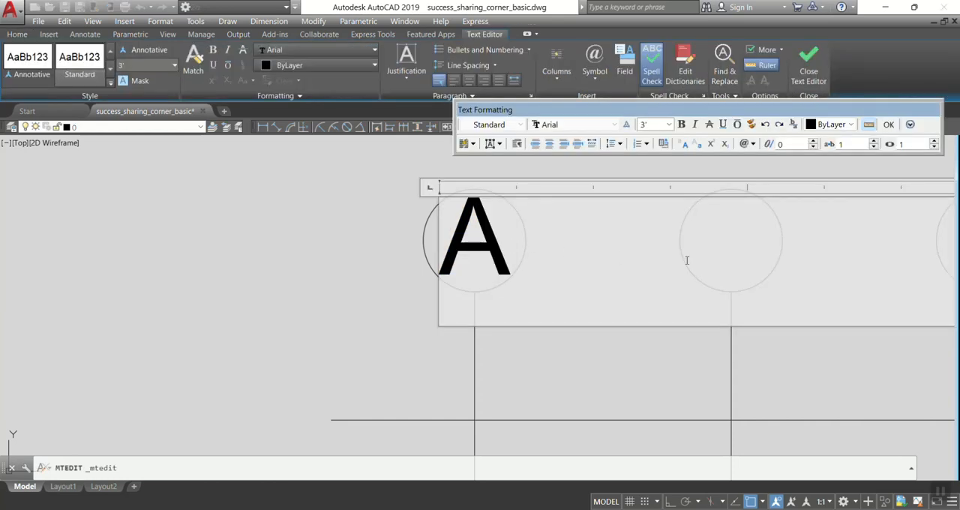
drag(477, 247, 361, 240)
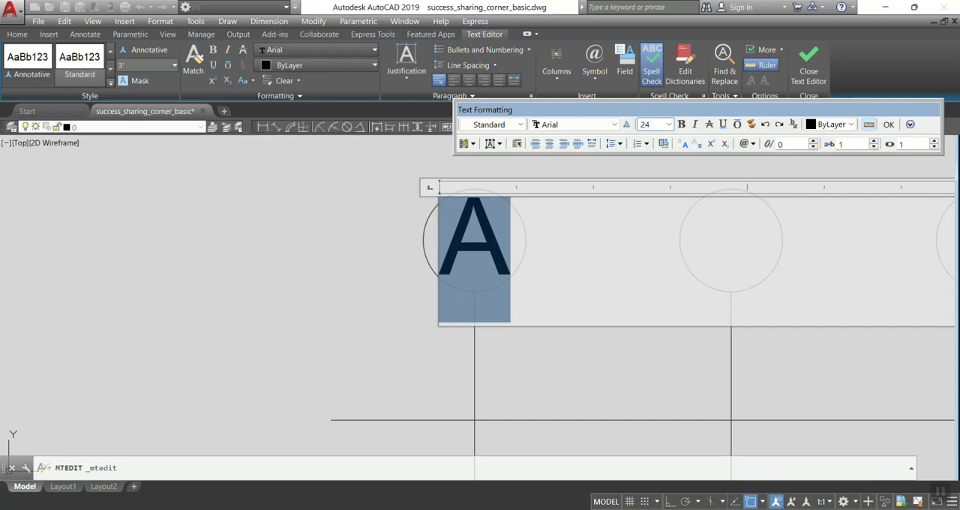
text(24)
key(Return)
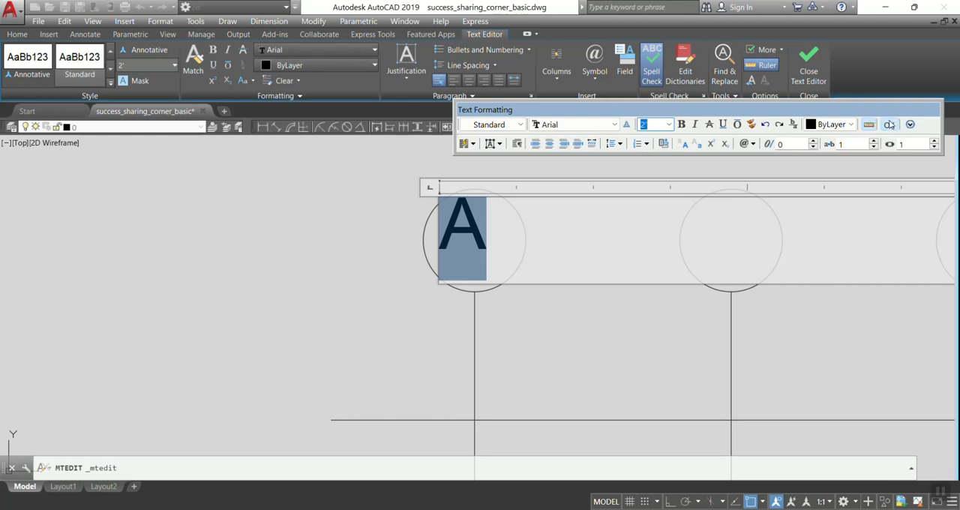
click(889, 124)
Move the resized letter A to the middle of the first bubble.
click(477, 242)
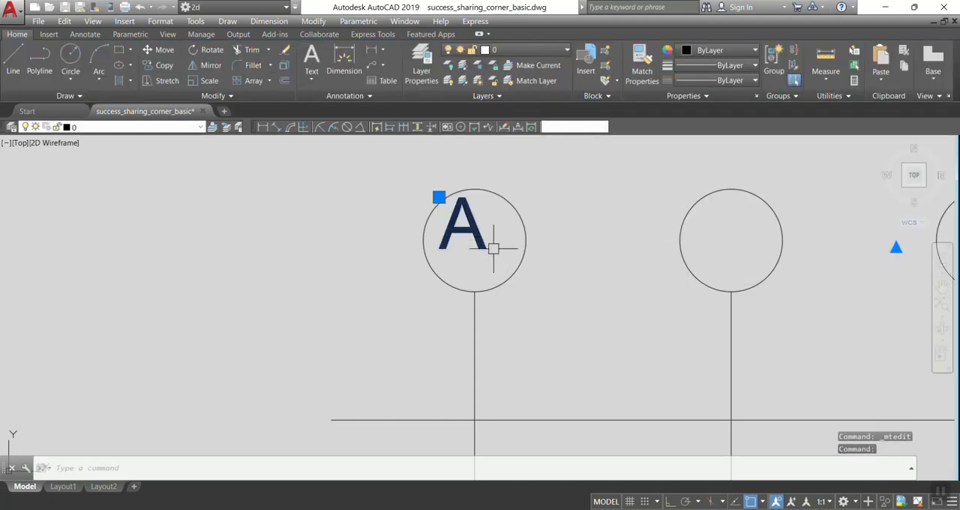
click(466, 238)
click(513, 248)
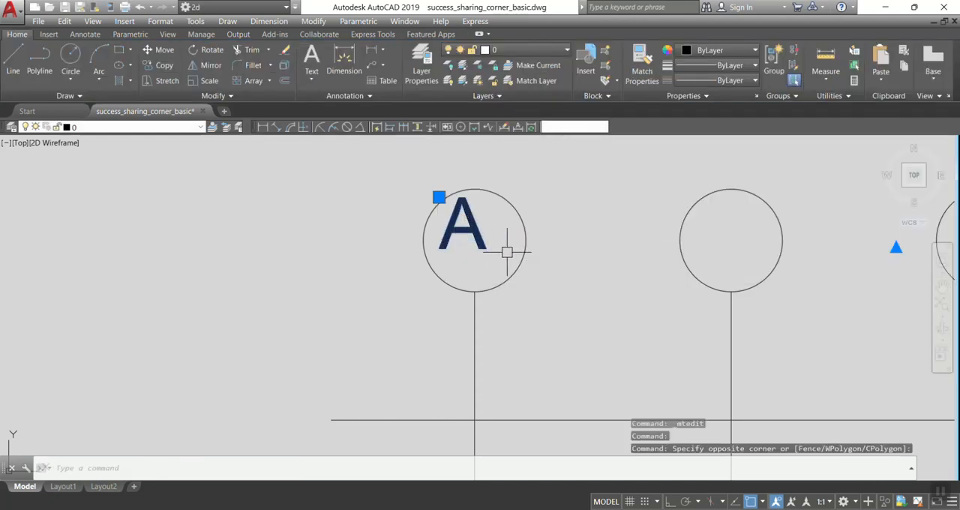
text(m)
key(Return)
click(466, 224)
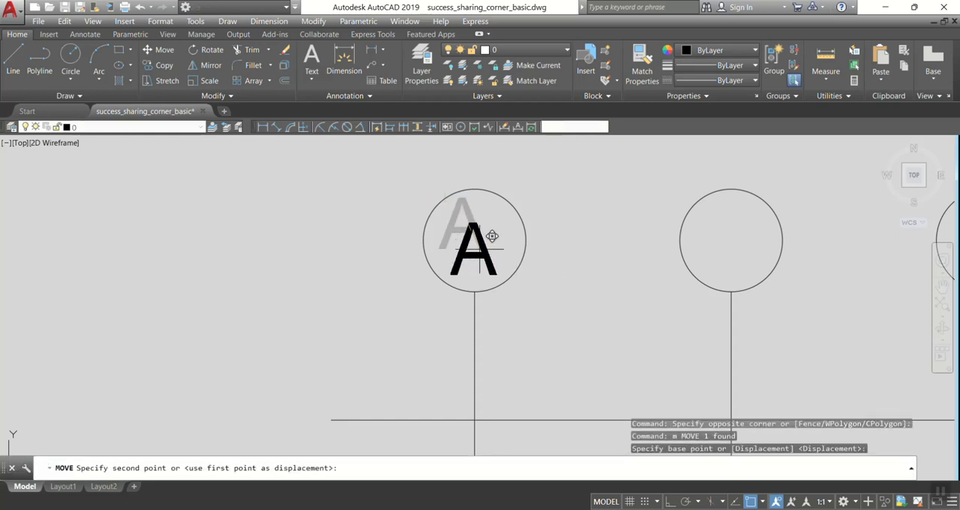
scroll(476, 235, up, 2)
click(477, 238)
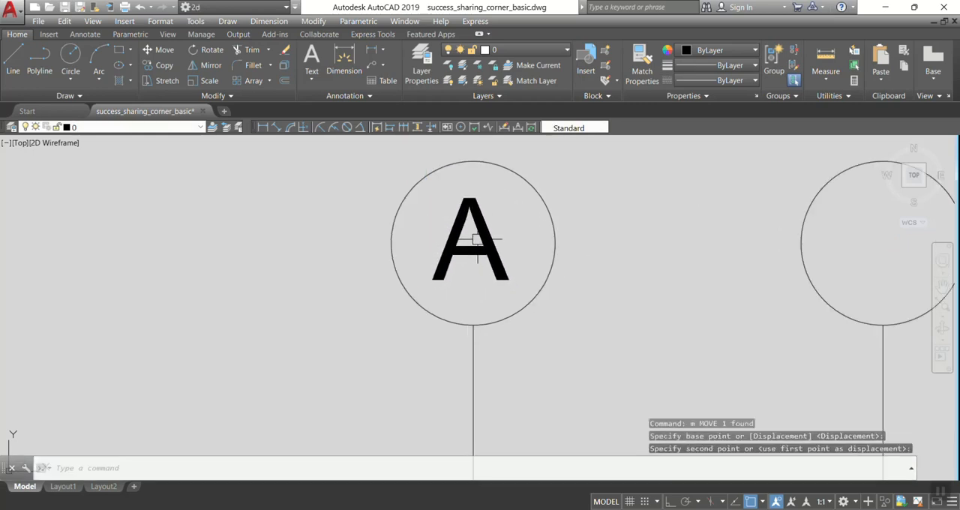
scroll(652, 270, down, 2)
middle_drag(660, 270, 511, 262)
middle_drag(622, 288, 437, 272)
scroll(472, 269, down, 2)
middle_drag(630, 289, 585, 214)
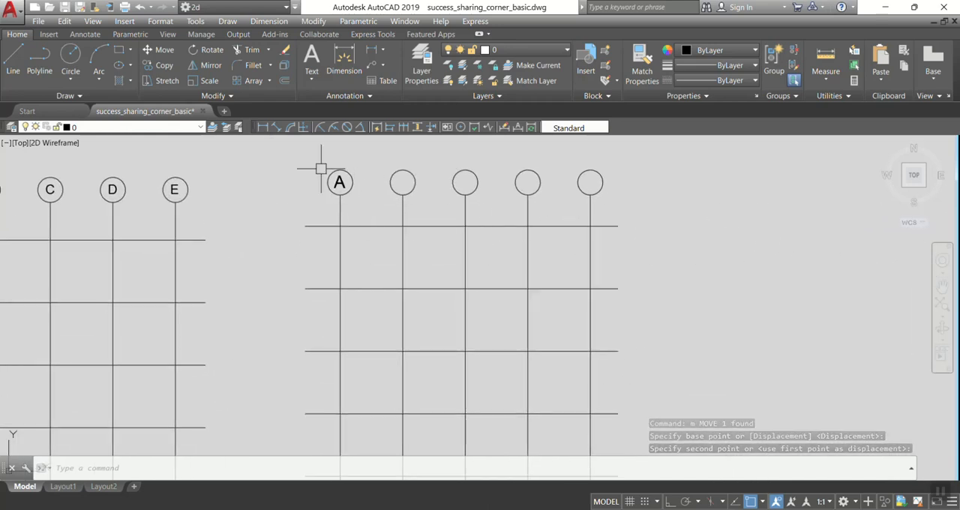
scroll(320, 170, up, 2)
click(347, 193)
text(co)
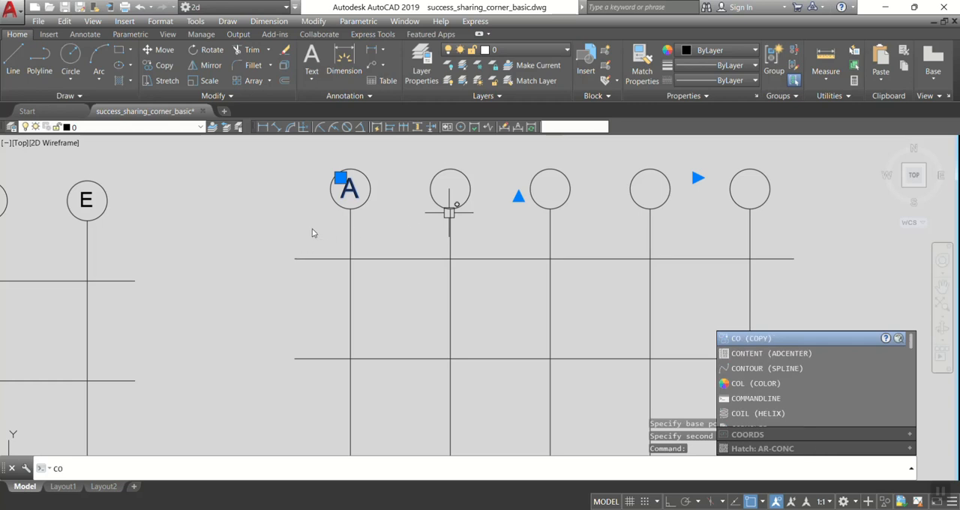
key(Escape)
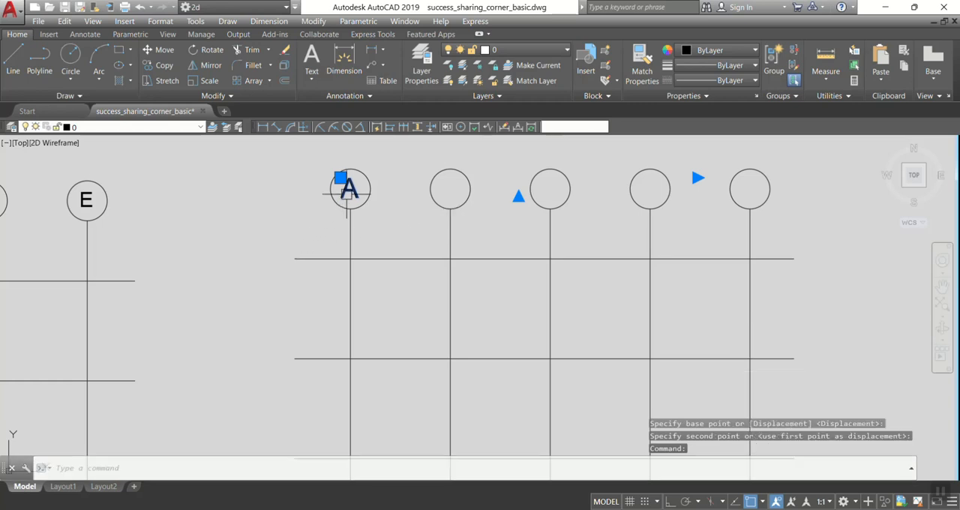
key(Escape)
Copy the letter A from the first bubble's bottom quadrant to the same point on the other four bubbles.
text(co)
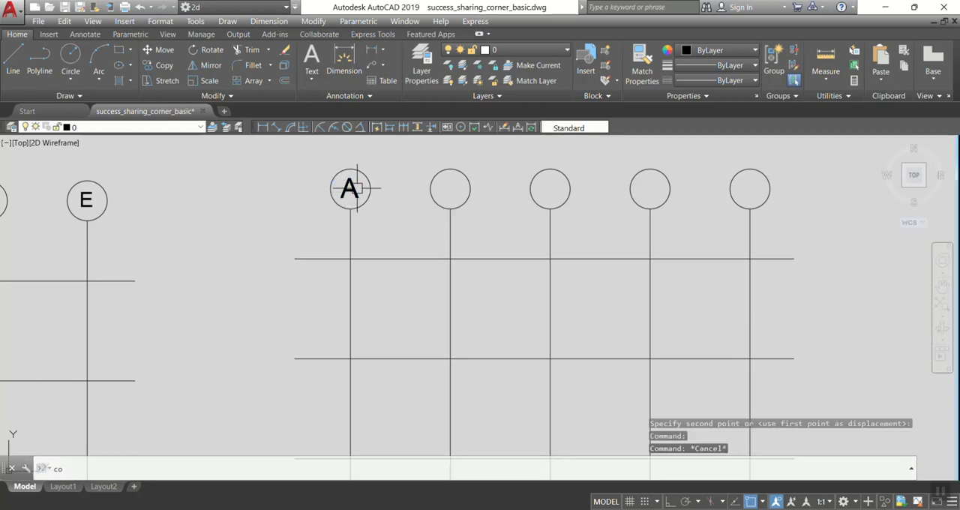
key(Return)
click(349, 190)
key(Return)
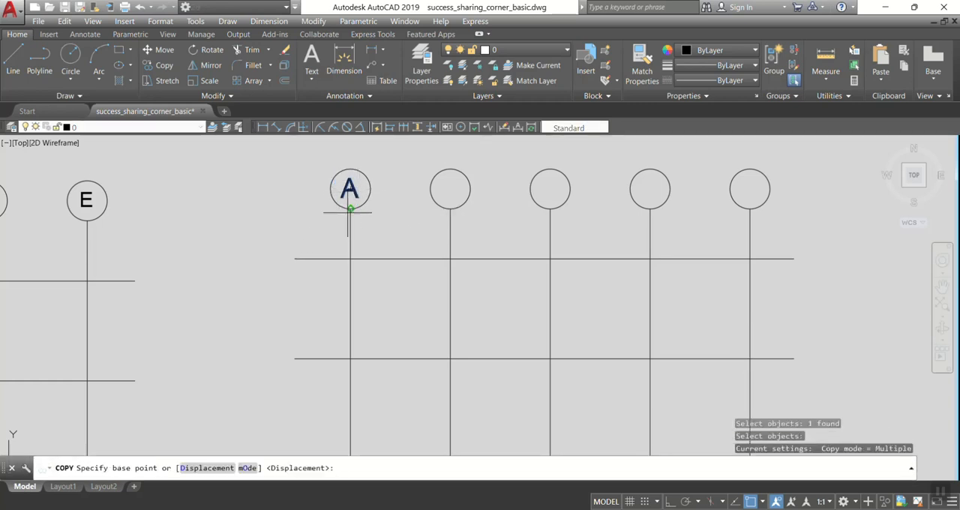
click(350, 209)
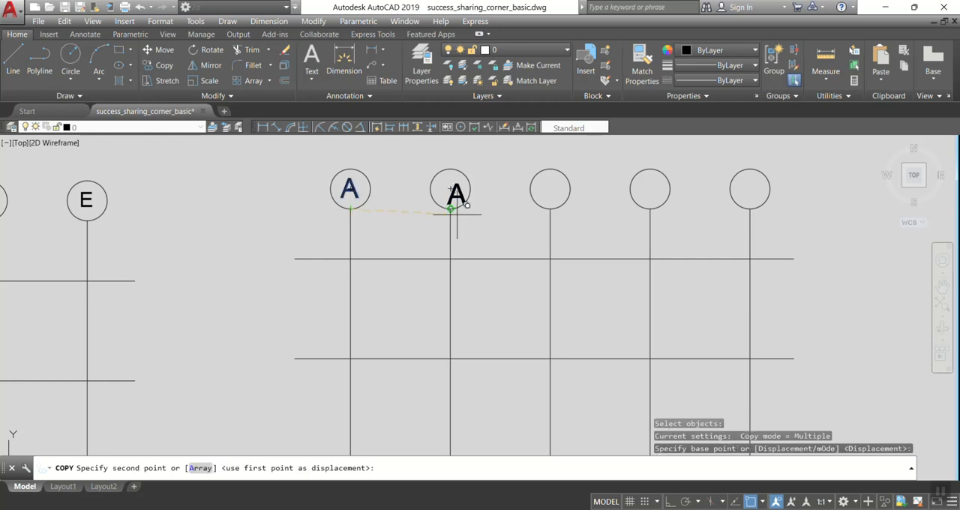
click(450, 209)
click(550, 209)
click(650, 208)
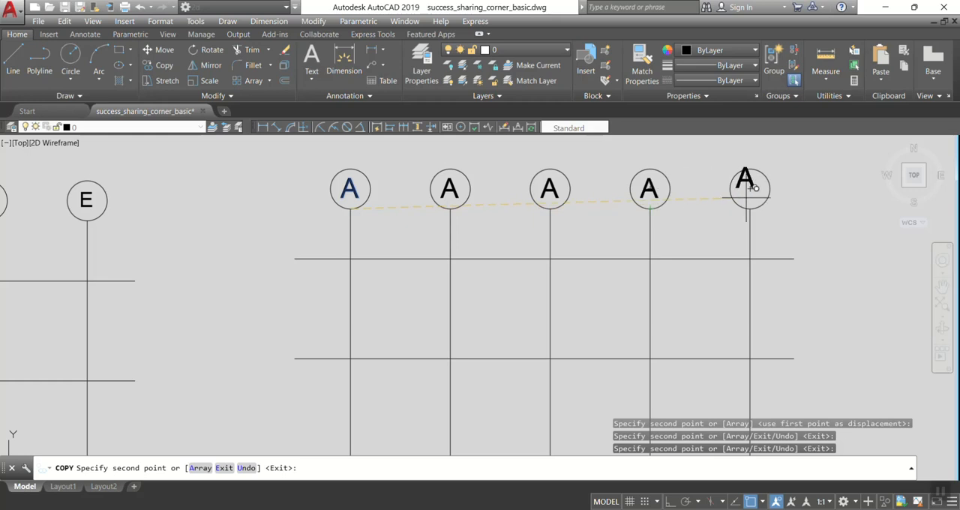
click(750, 208)
key(Escape)
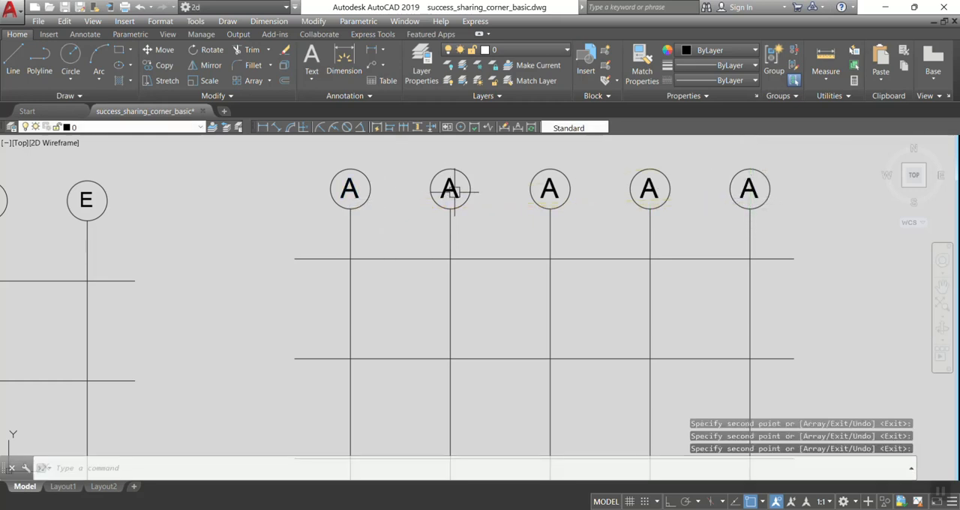
Change the letter in the second bubble to a capital B.
middle_drag(465, 189, 402, 211)
scroll(368, 206, up, 4)
middle_drag(208, 232, 280, 232)
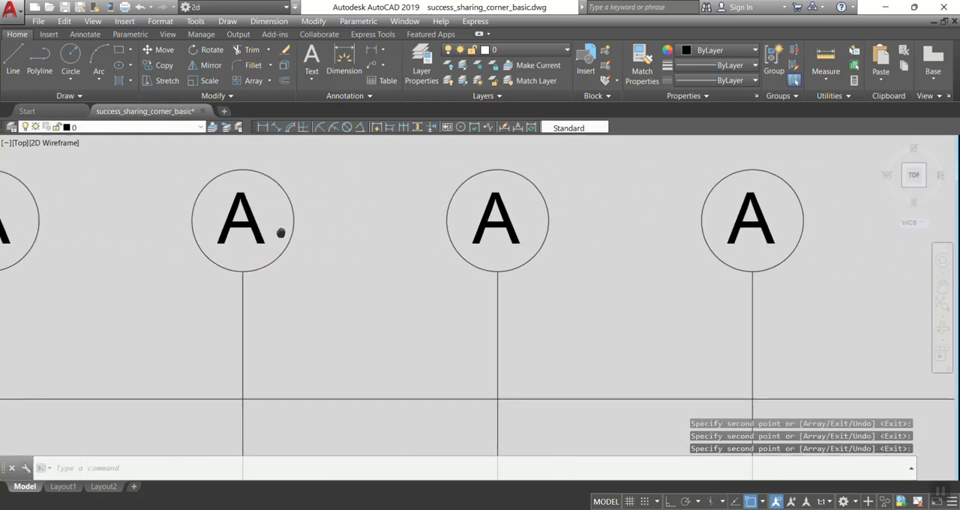
click(249, 225)
double_click(249, 225)
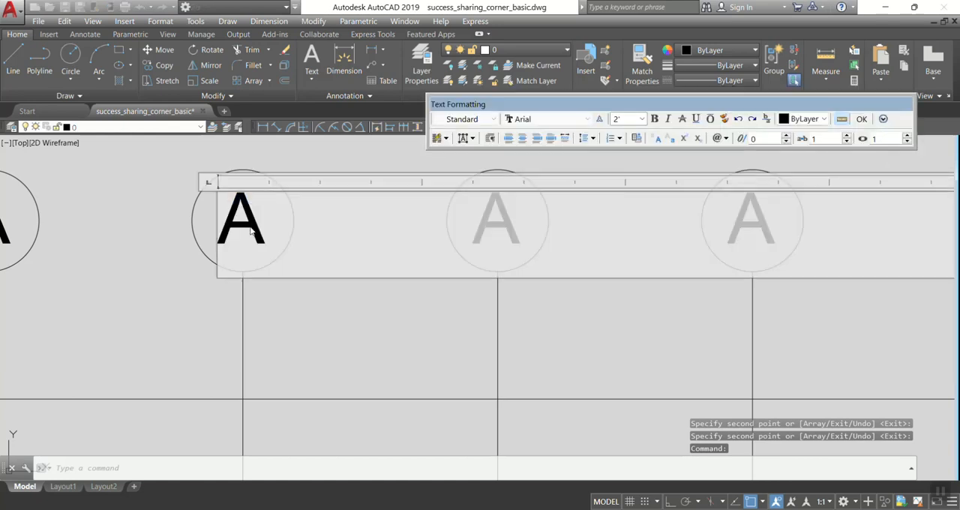
drag(267, 223, 224, 223)
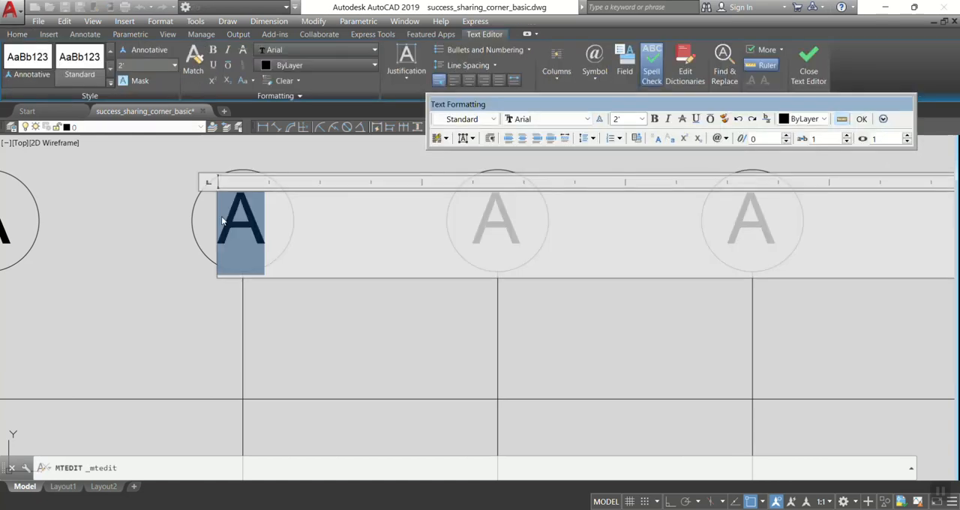
text(b)
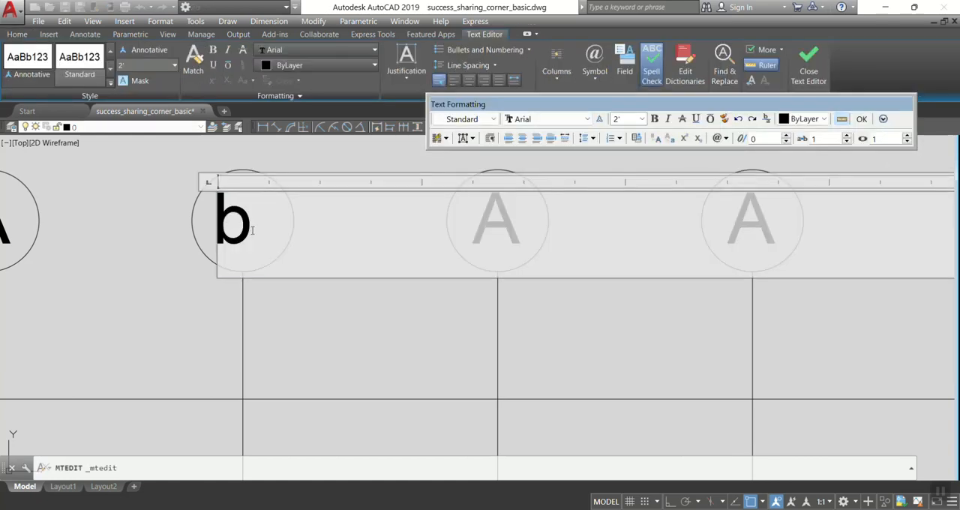
key(Caps_Lock)
drag(255, 229, 153, 222)
text(B)
click(166, 305)
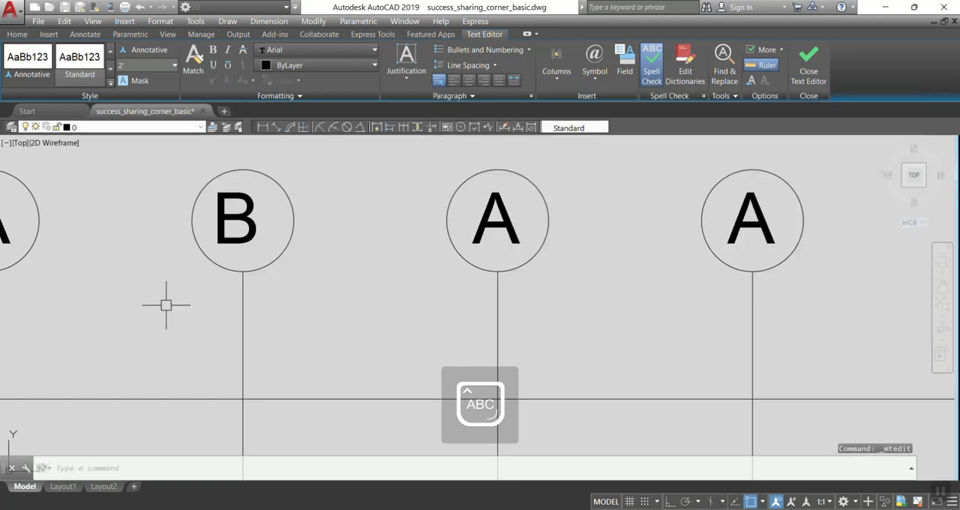
Change the letter in the third bubble to a capital C.
click(498, 219)
double_click(473, 221)
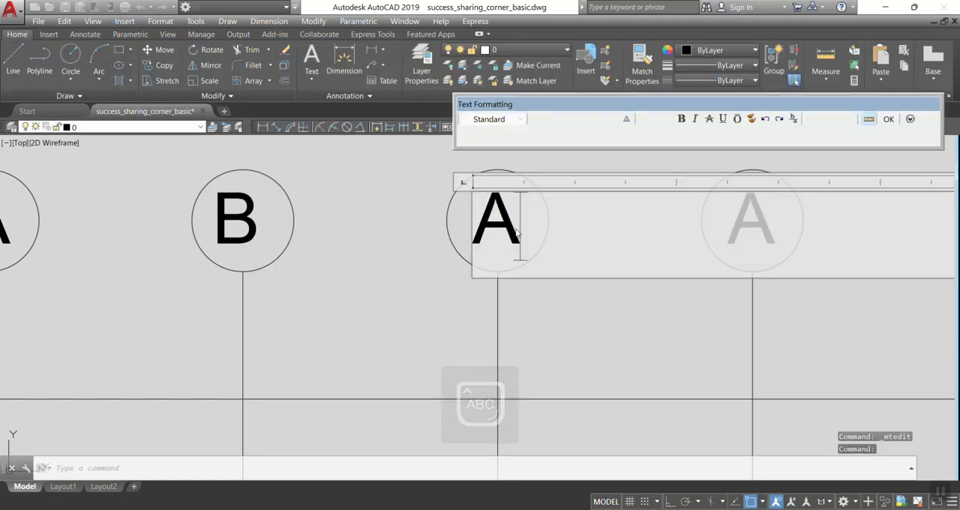
key(ctrl+a)
text(C)
click(400, 274)
Change the letter in the fourth bubble of the top row to a capital D.
middle_drag(775, 247, 535, 230)
click(524, 207)
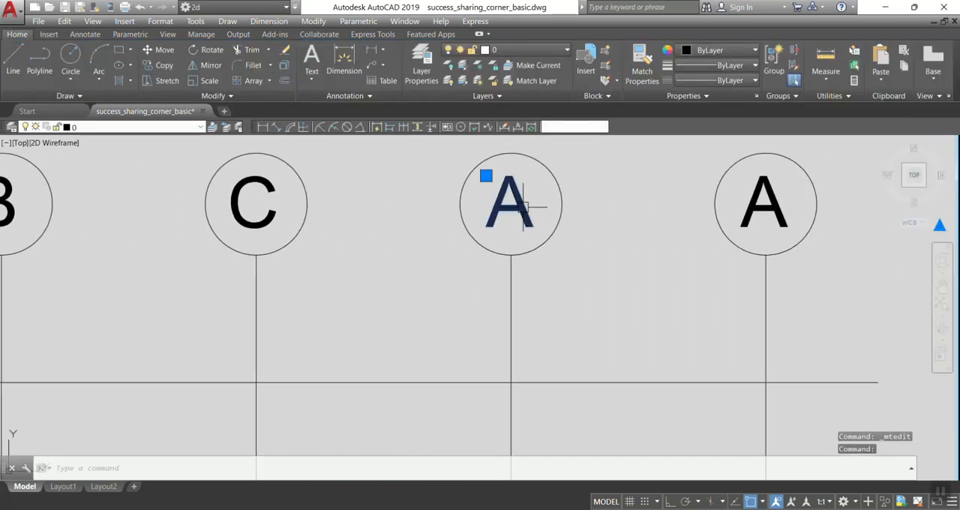
double_click(510, 204)
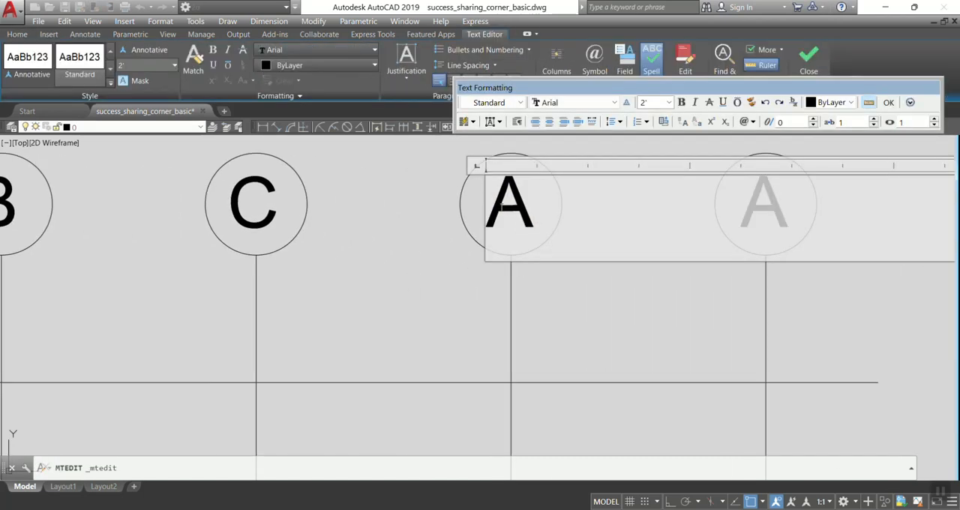
key(ctrl+a)
text(D)
click(403, 300)
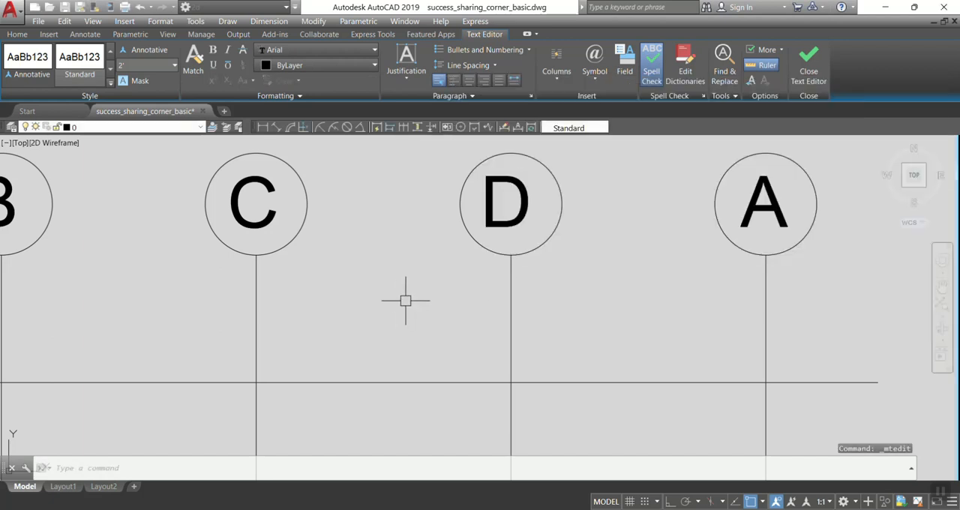
Change the letter in the fifth bubble of the top row to a capital E.
middle_drag(830, 202, 588, 221)
click(532, 220)
double_click(534, 225)
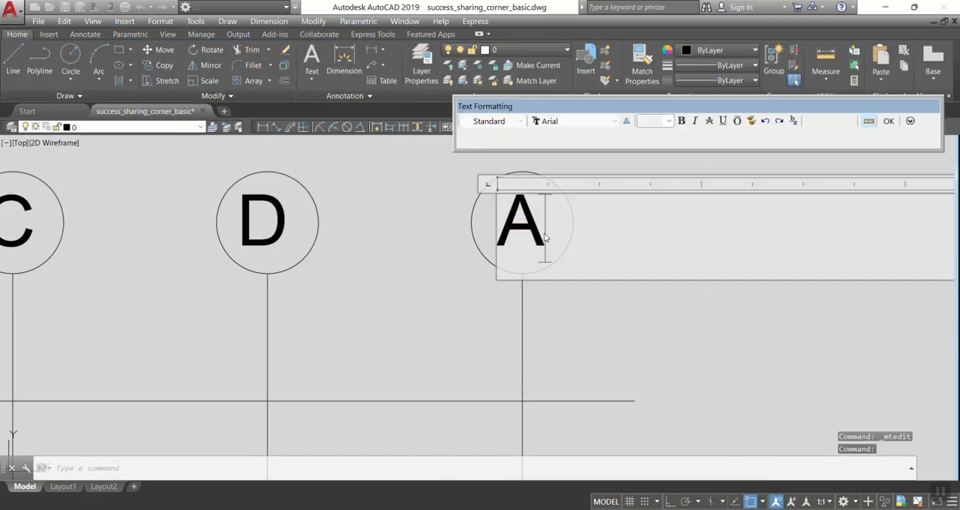
double_click(509, 218)
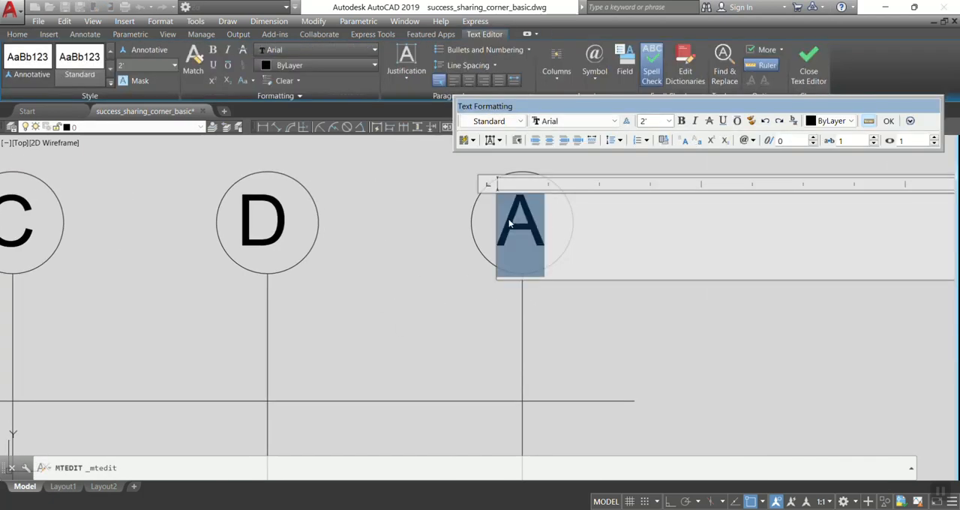
text(E)
click(443, 319)
Copy bubble A with its letter from its right quadrant to the left end of the uppermost horizontal grid line.
scroll(663, 171, down, 3)
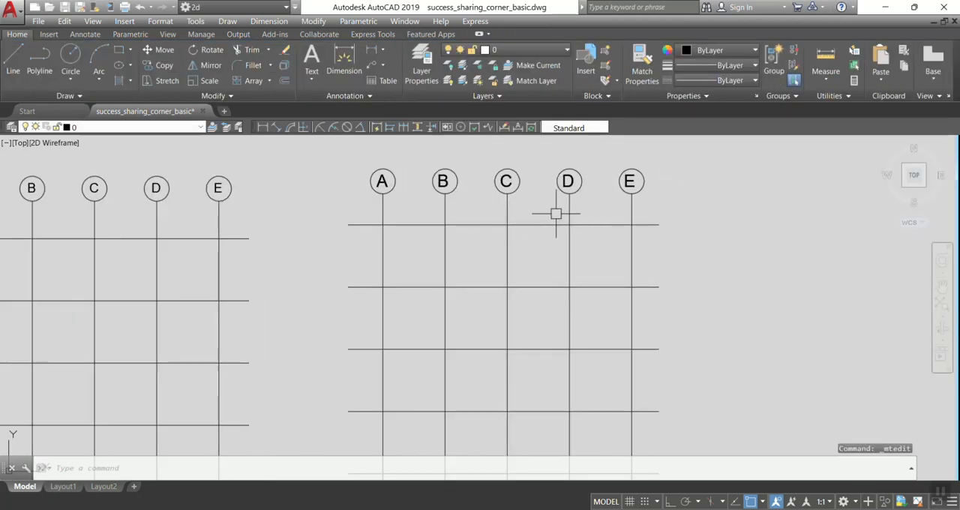
scroll(338, 179, up, 1)
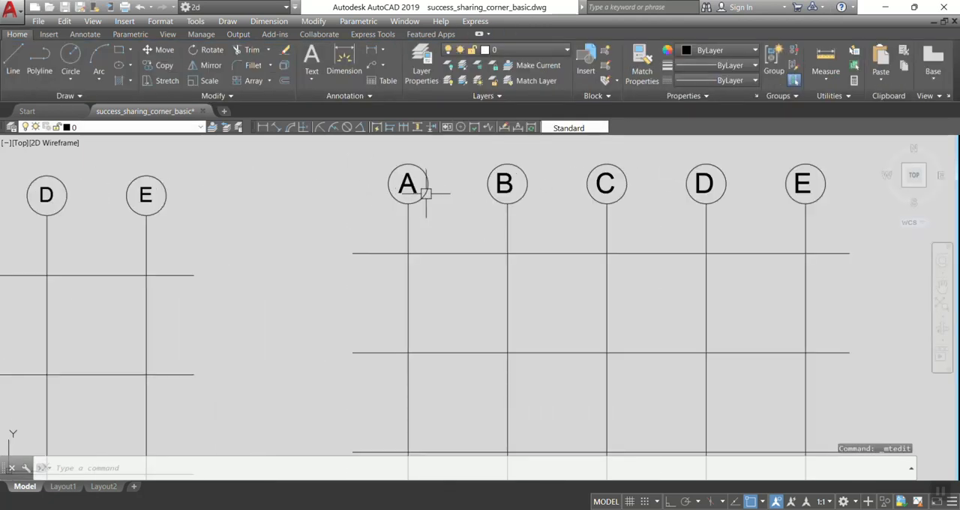
text(co)
key(Return)
click(449, 193)
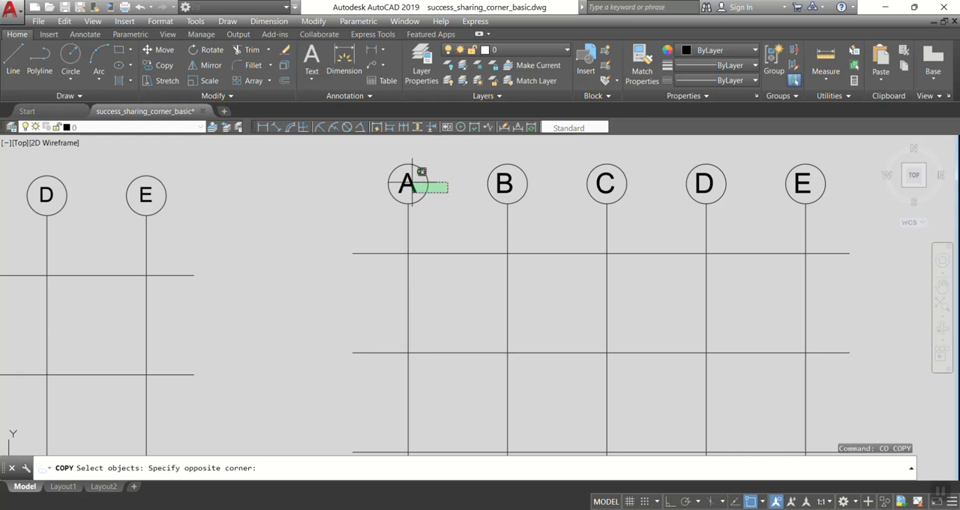
click(421, 172)
scroll(422, 180, up, 2)
key(Return)
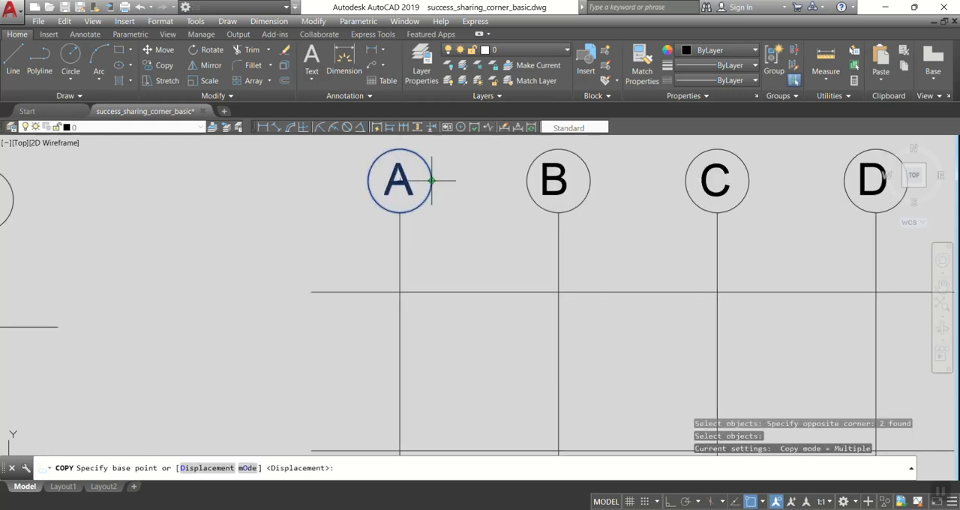
click(432, 180)
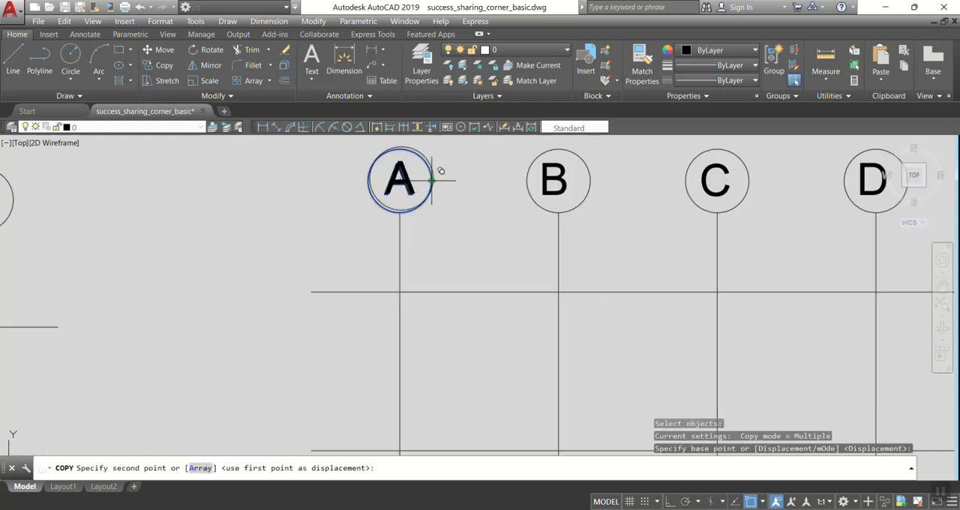
click(313, 291)
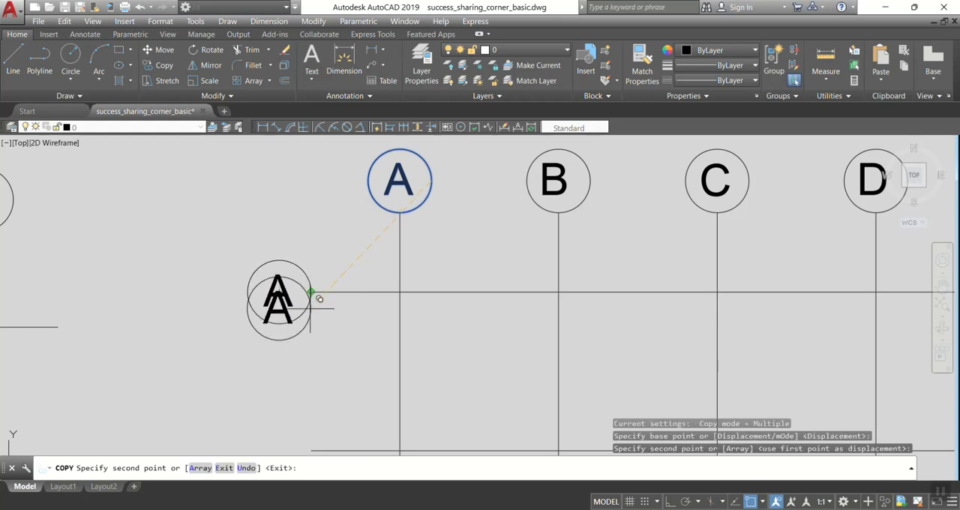
Place further copies of the bubble at the left ends of the other four horizontal grid lines and finish copying.
middle_drag(315, 296, 319, 158)
click(323, 303)
middle_drag(321, 343, 333, 206)
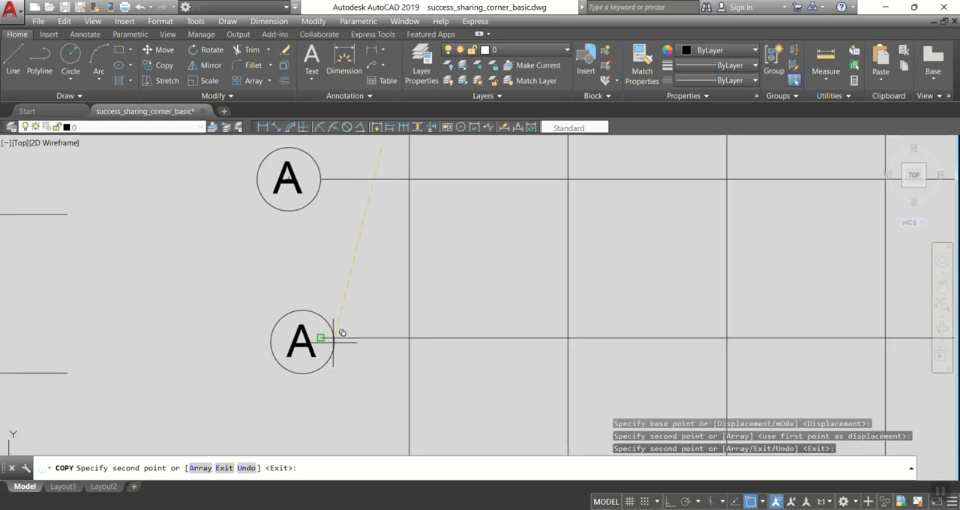
click(333, 329)
scroll(336, 326, down, 4)
scroll(365, 282, down, 2)
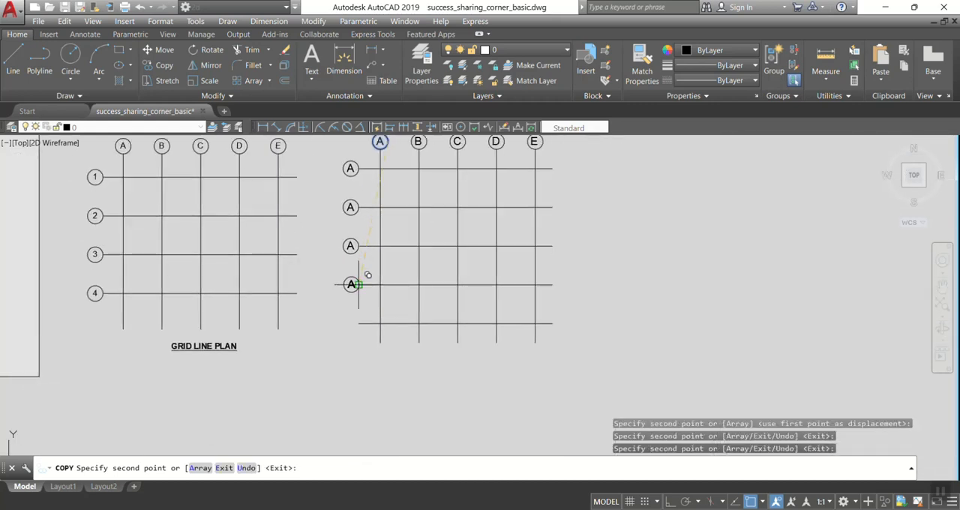
click(366, 275)
click(359, 323)
scroll(353, 165, up, 10)
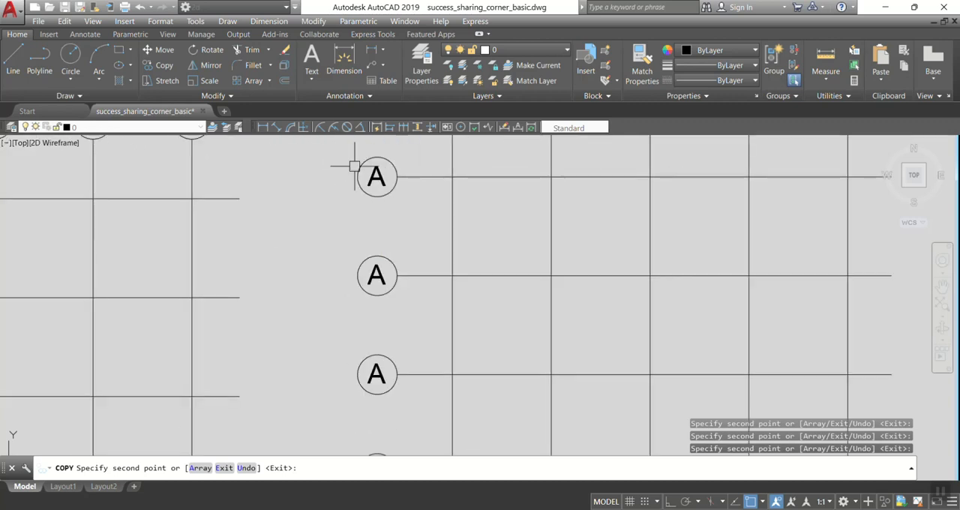
key(Return)
Change the letter in the first row bubble to 1.
click(378, 168)
middle_drag(372, 186, 355, 286)
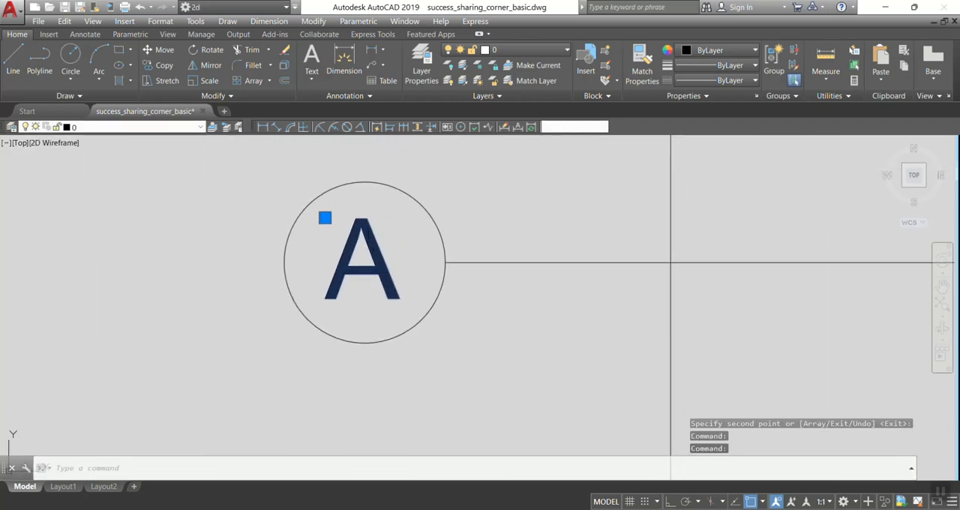
double_click(407, 274)
text(1)
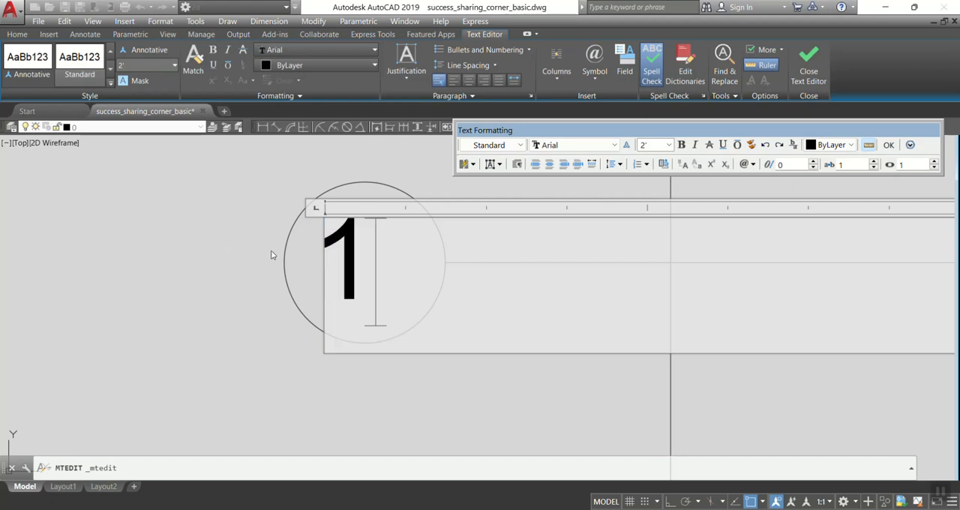
click(229, 244)
Move the number 1 to the middle of its bubble.
click(382, 261)
middle_drag(386, 260, 377, 265)
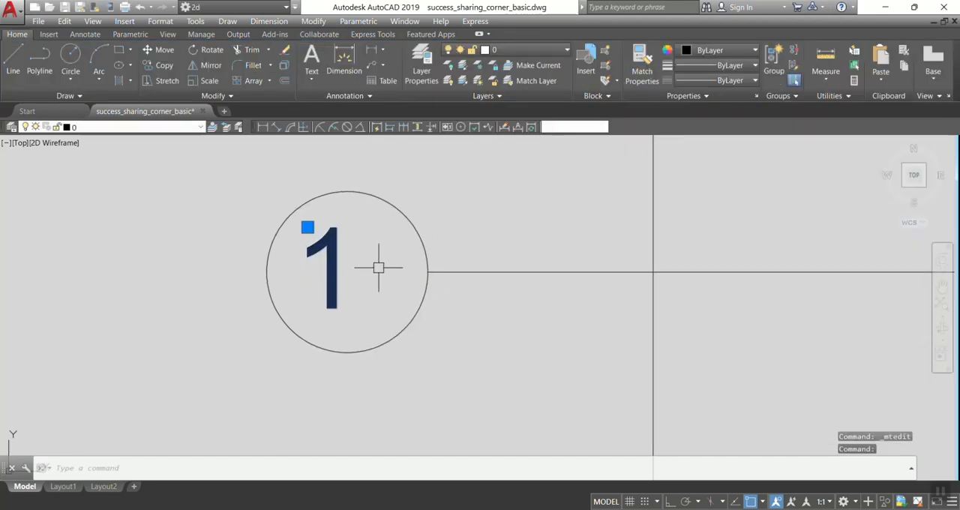
key(BackSpace)
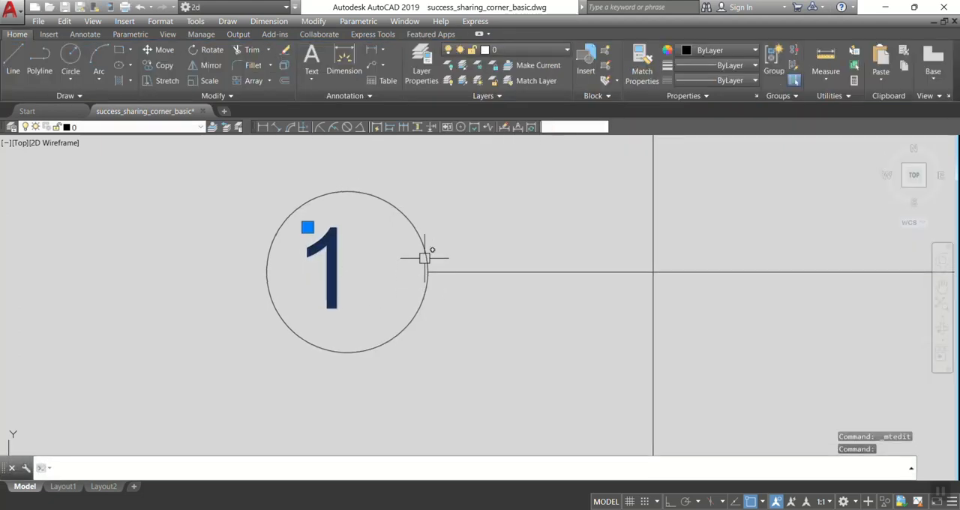
text(M)
key(Return)
click(356, 279)
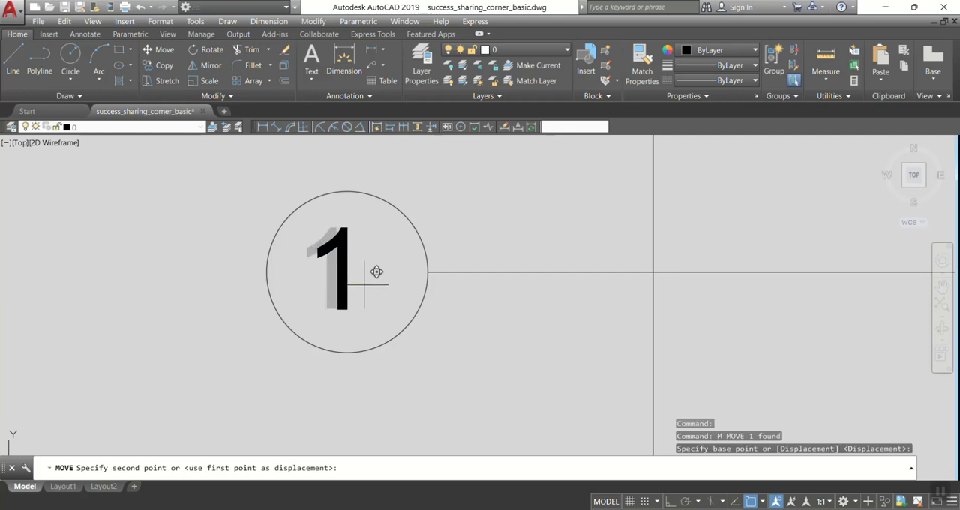
click(376, 271)
Replace the letter in the second row bubble with 2.
scroll(428, 333, down, 5)
scroll(420, 313, up, 4)
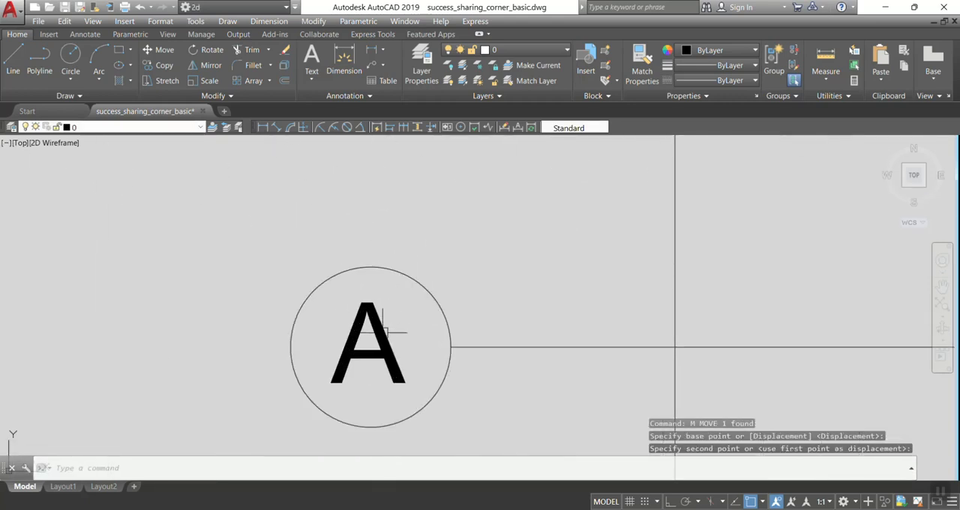
click(384, 328)
double_click(379, 338)
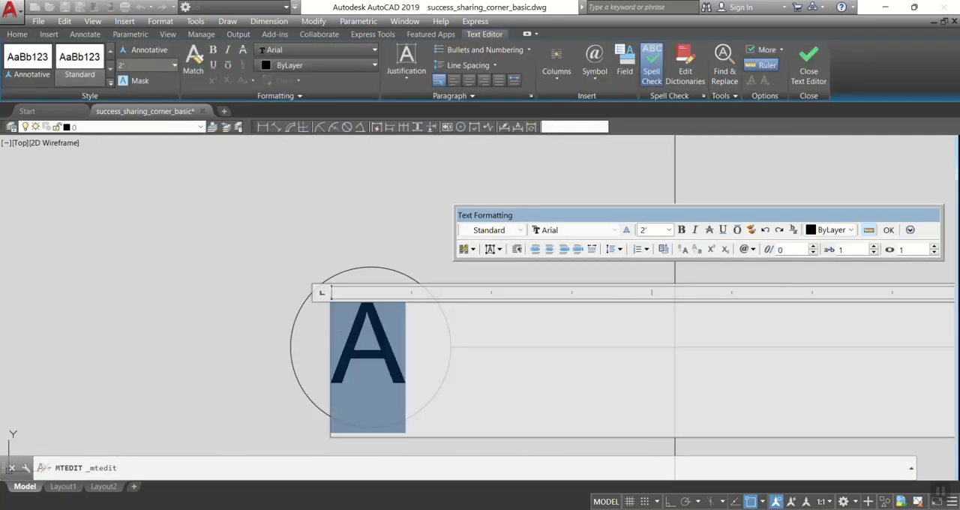
text(2)
Centre-align the number 2 and narrow its text frame to roughly the bubble's width.
drag(450, 347, 319, 334)
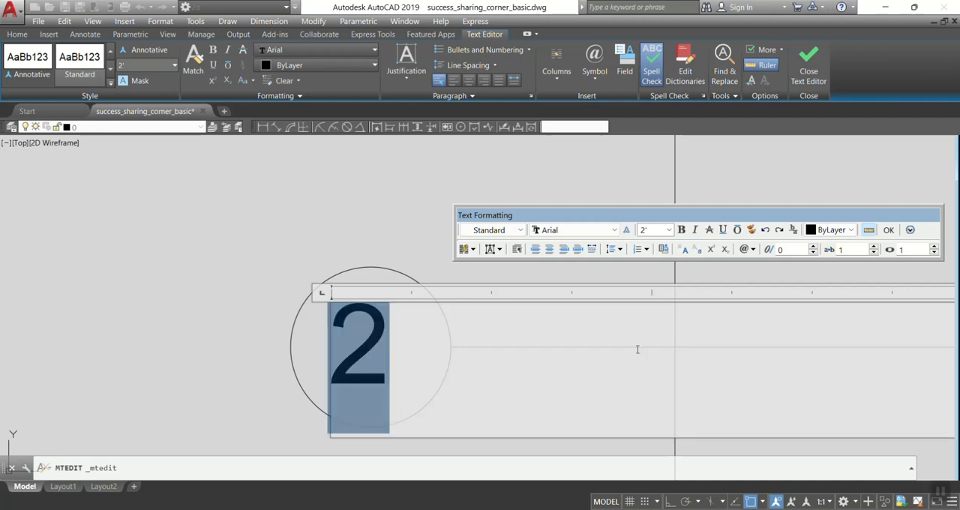
click(549, 249)
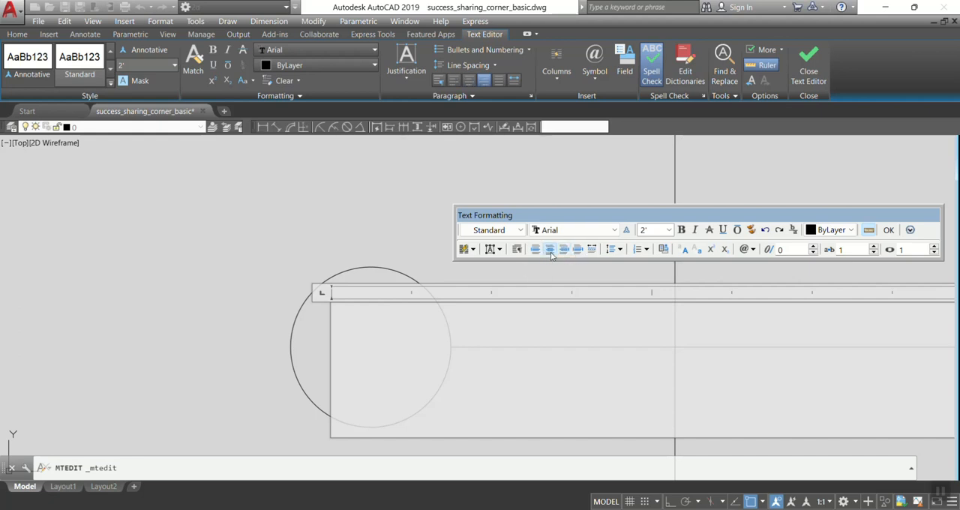
scroll(422, 287, down, 6)
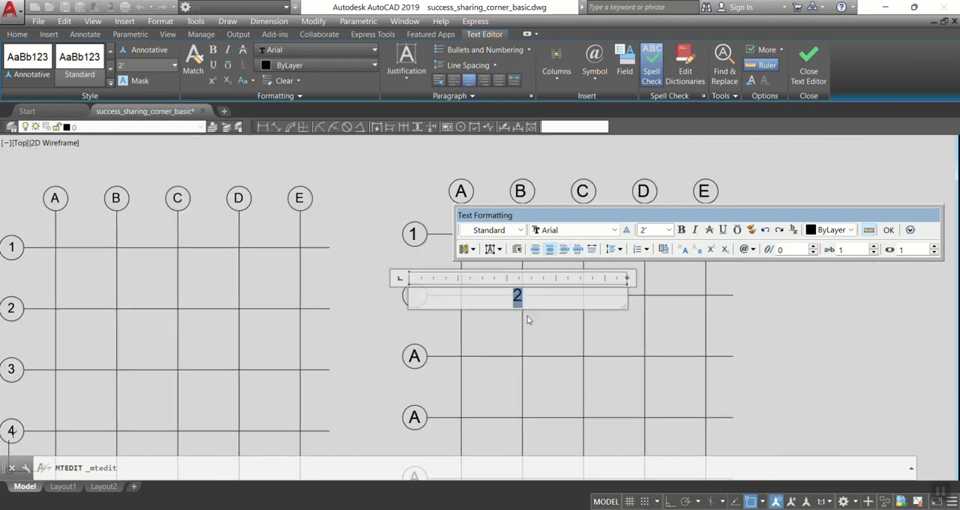
drag(627, 277, 431, 298)
click(374, 335)
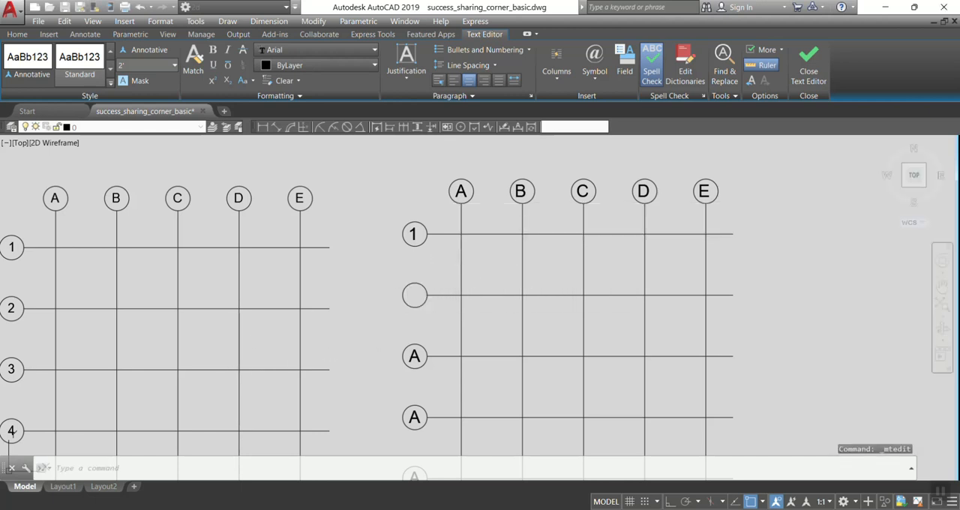
Move the number 2 to the middle of its bubble.
scroll(409, 300, up, 6)
click(456, 270)
text(N)
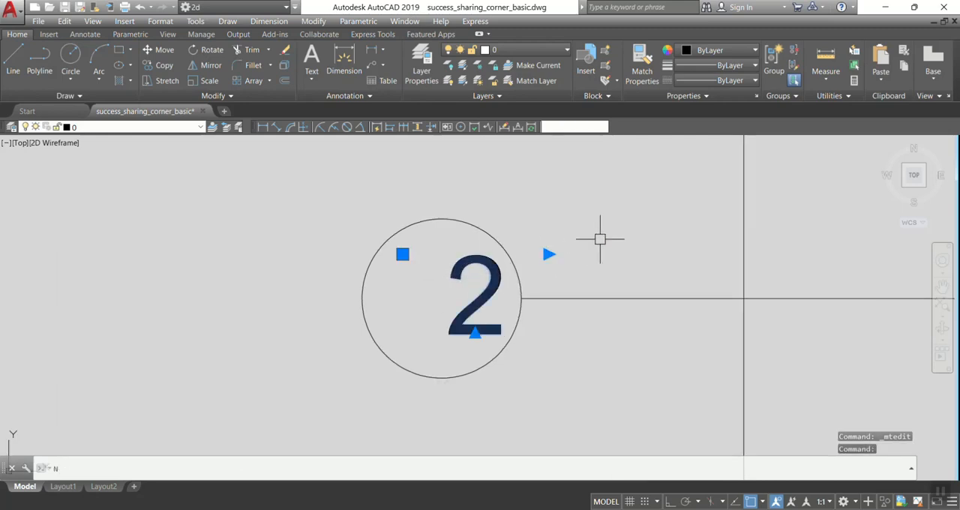
key(BackSpace)
text(M)
key(Return)
click(570, 220)
click(540, 220)
Change the letter in the third row bubble to 3.
middle_drag(461, 300, 359, 136)
scroll(418, 240, down, 2)
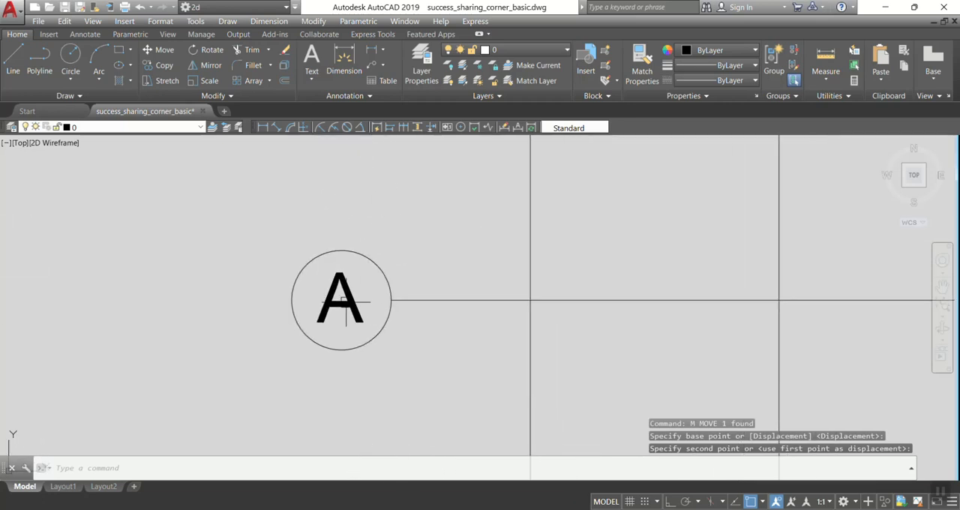
double_click(338, 296)
double_click(337, 296)
text(3)
click(337, 180)
Change the letters in the fourth and fifth row bubbles to 4 and 5.
scroll(364, 307, down, 5)
scroll(364, 307, up, 2)
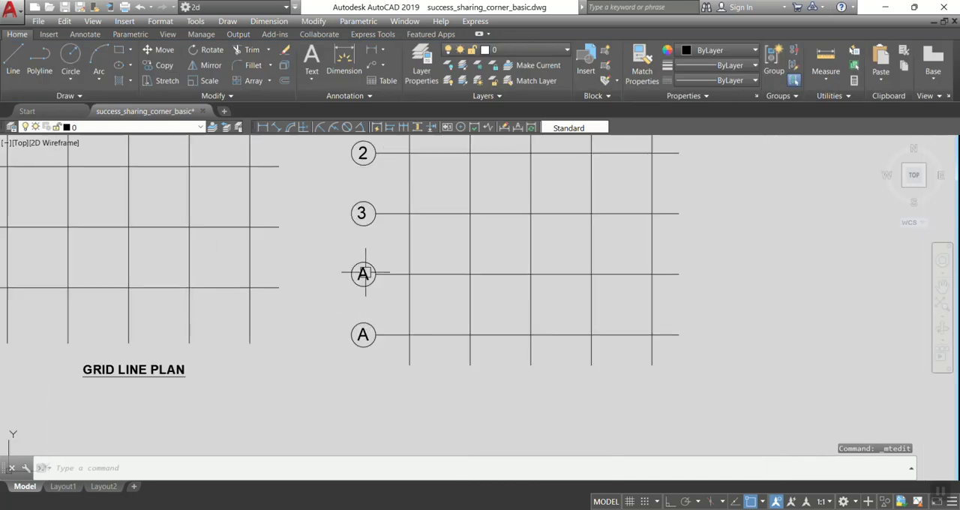
double_click(363, 274)
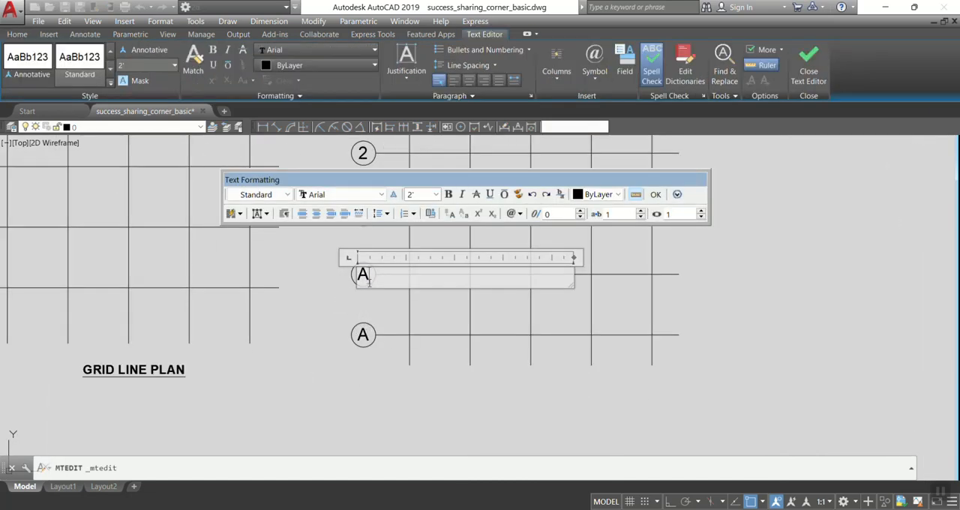
text(4)
click(375, 354)
double_click(362, 335)
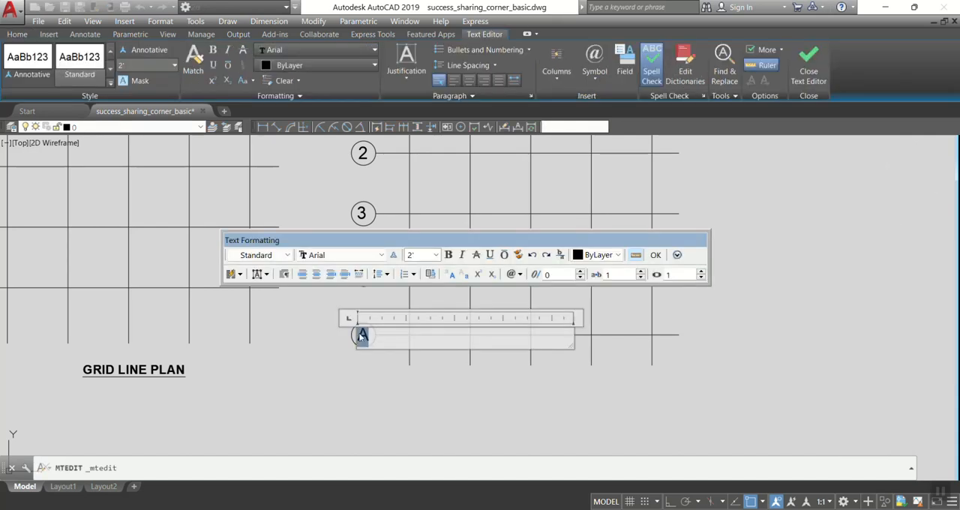
text(5)
click(274, 373)
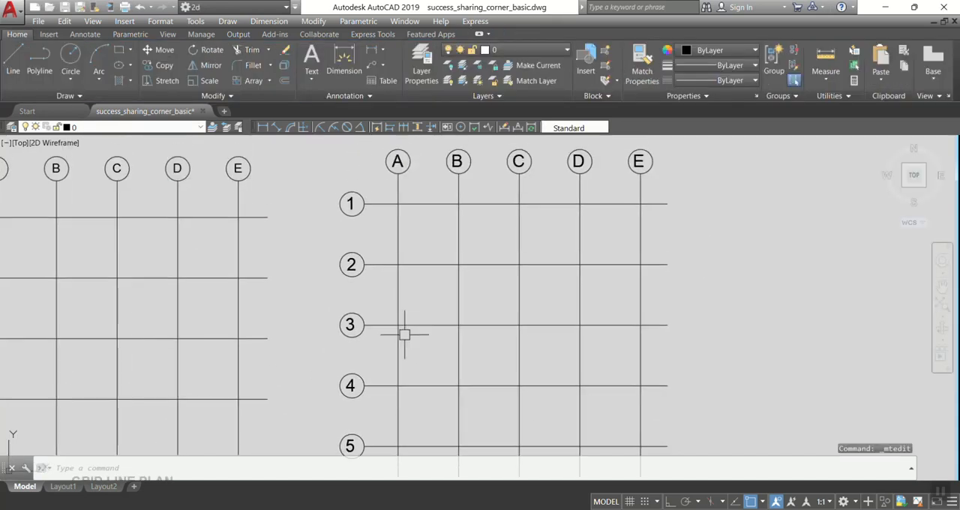
Move the numbers 3, 4 and 5 together to the middle of their bubbles.
scroll(350, 341, up, 2)
click(349, 342)
click(345, 330)
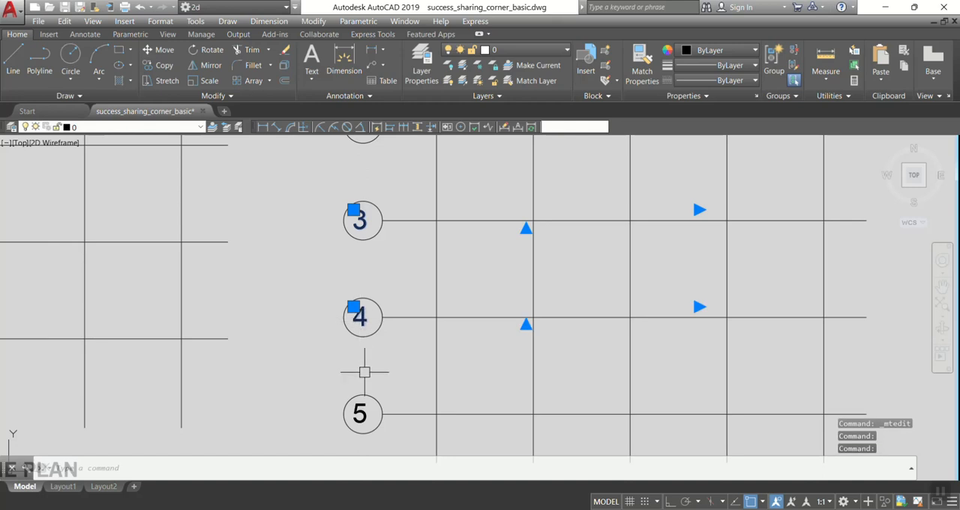
click(360, 413)
scroll(397, 289, up, 6)
text(m)
key(Return)
click(397, 315)
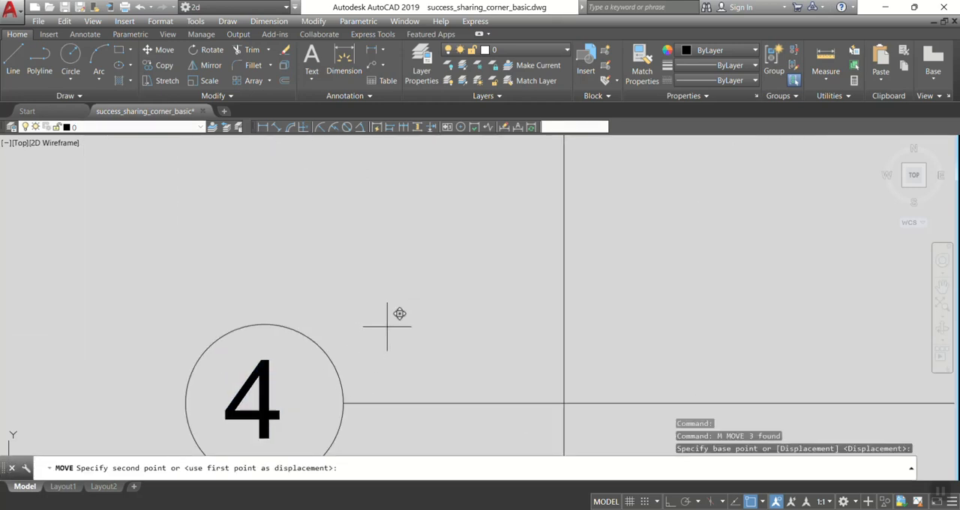
click(392, 325)
Copy the GRID LINE PLAN title of the original plan to below the new grid.
scroll(392, 326, down, 8)
middle_drag(475, 301, 414, 319)
scroll(378, 284, down, 4)
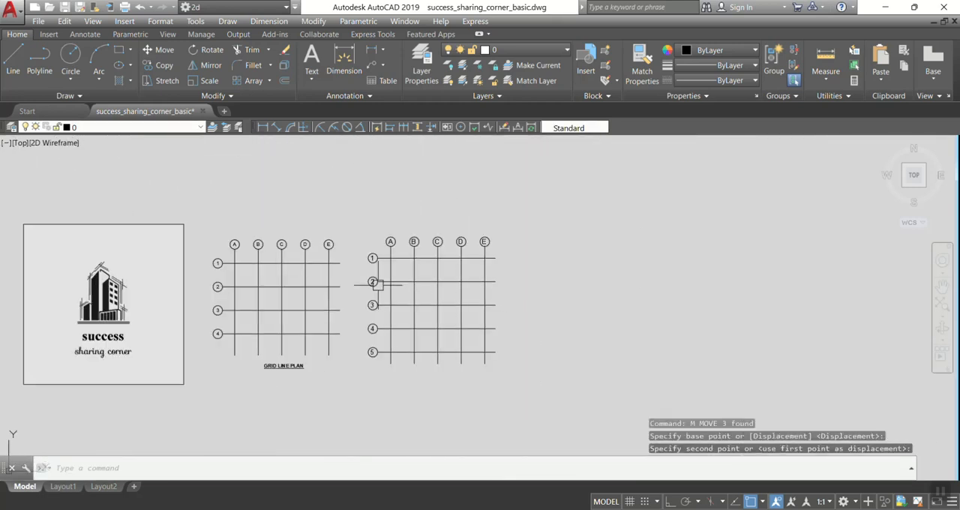
scroll(445, 342, up, 2)
mouse_move(487, 334)
middle_down()
mouse_move(478, 281)
mouse_move(501, 342)
middle_up()
click(185, 368)
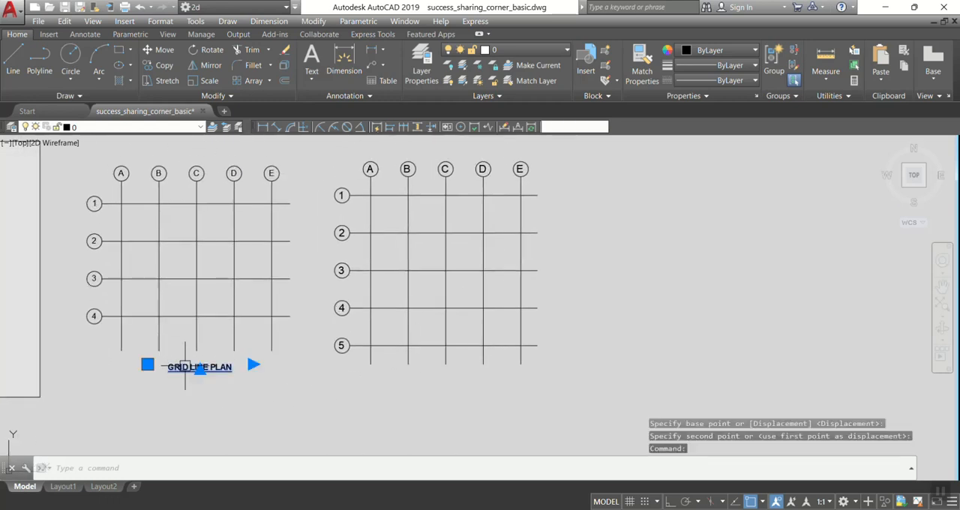
text(co)
key(Return)
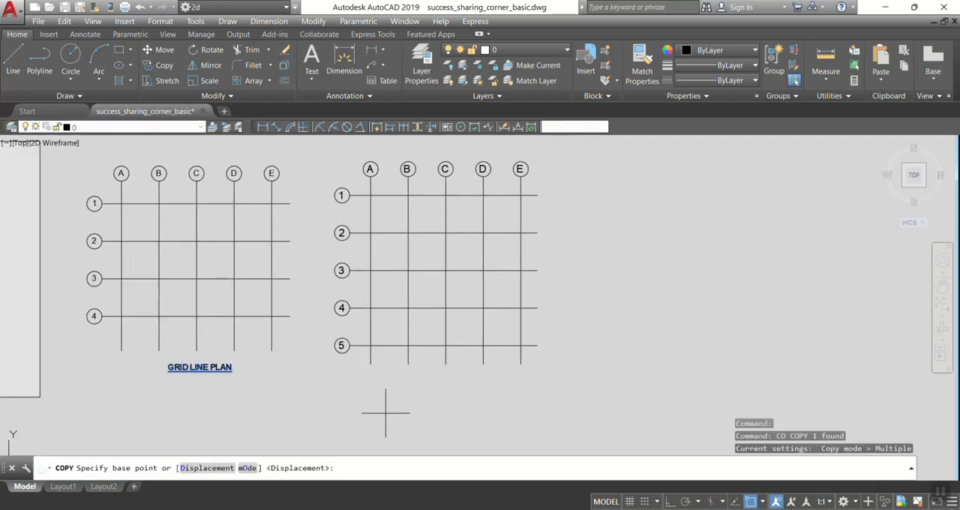
click(196, 422)
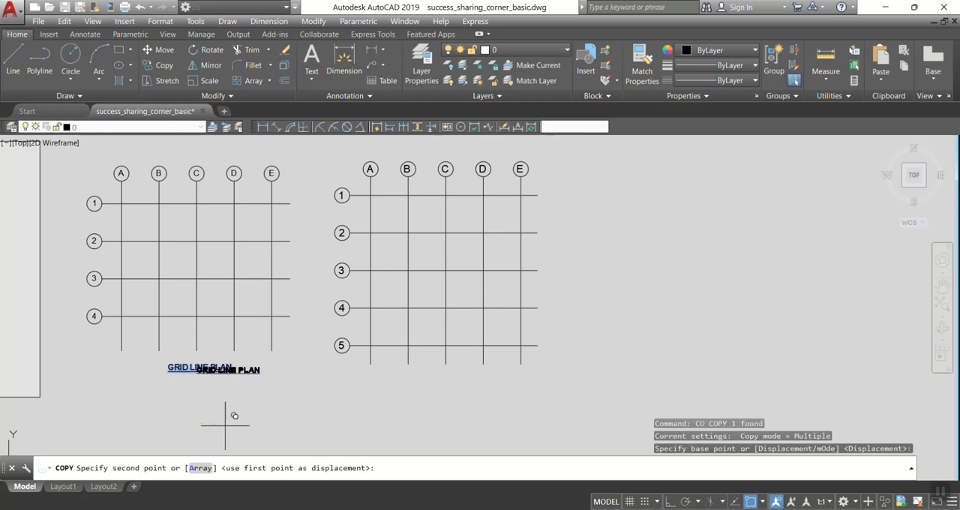
click(442, 429)
key(Escape)
Erase the copied title below the new grid.
click(445, 375)
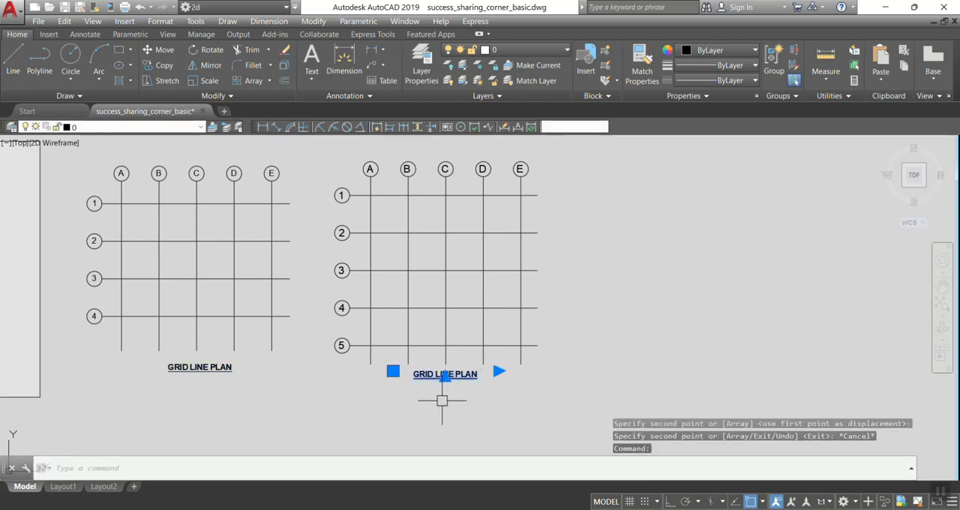
text(e)
key(Return)
text(t)
key(Return)
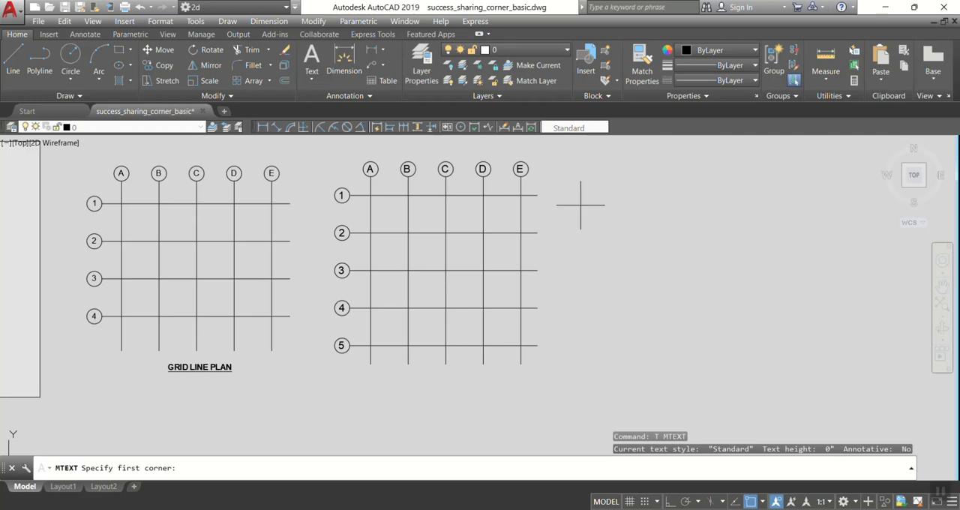
click(592, 187)
key(Escape)
Create a multiline text reading GRID LINE PLAN in the empty space beside the new grid.
text(t)
key(Return)
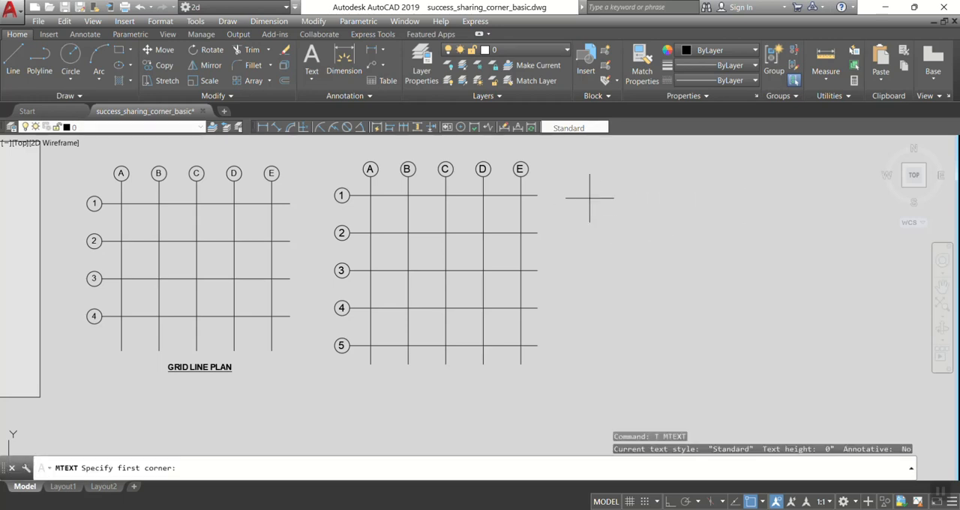
click(581, 171)
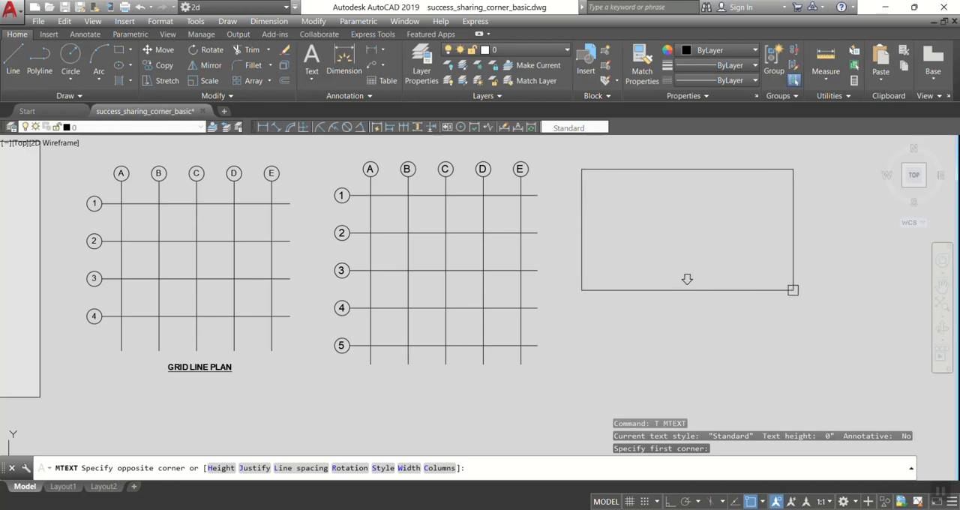
click(678, 219)
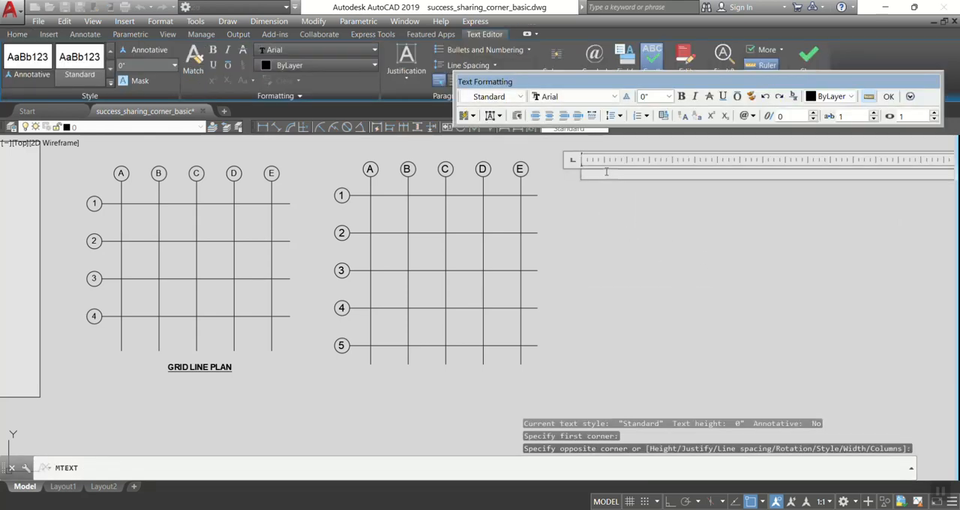
text(GRID LI)
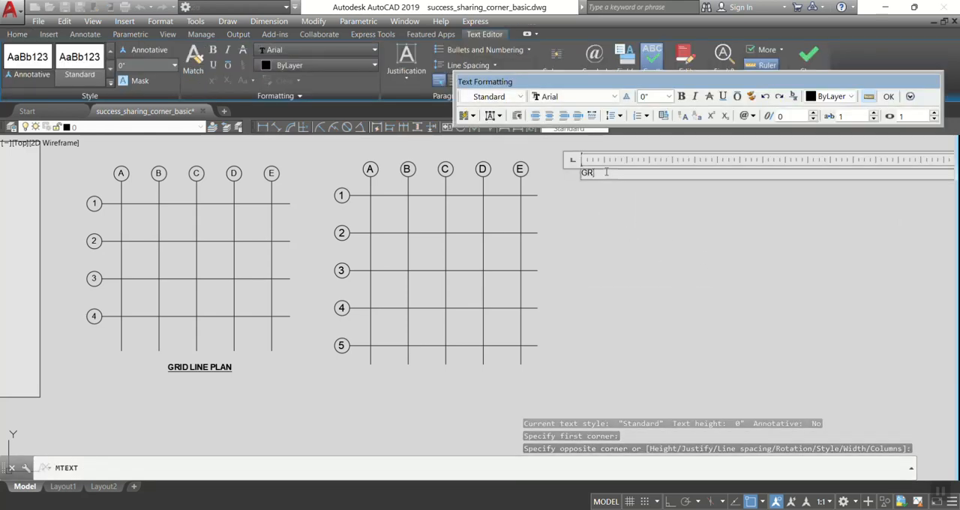
key(BackSpace)
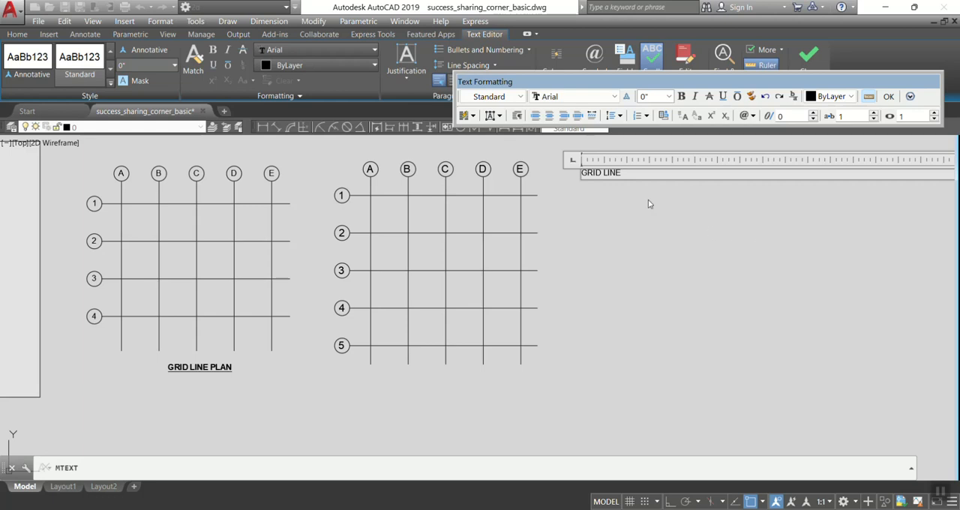
scroll(624, 162, up, 6)
text(NEPLAM)
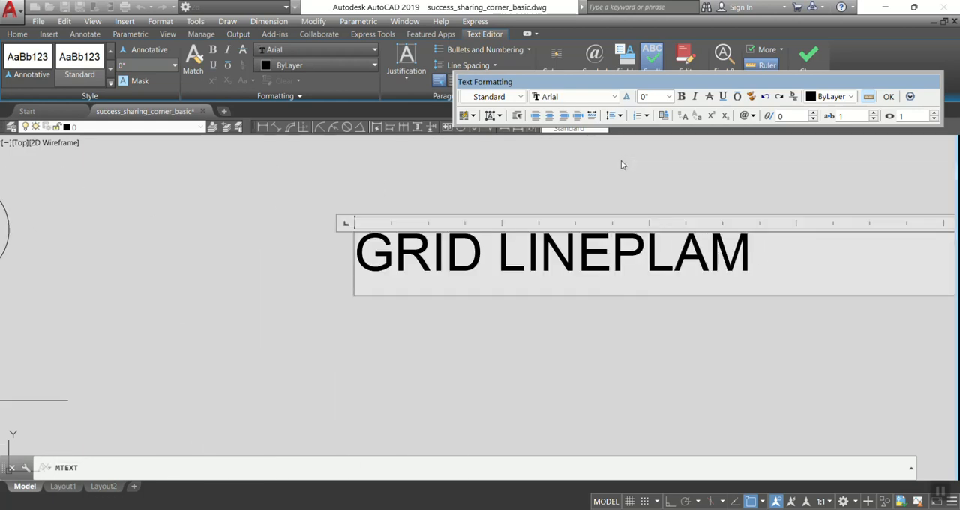
key(BackSpace)
text(N)
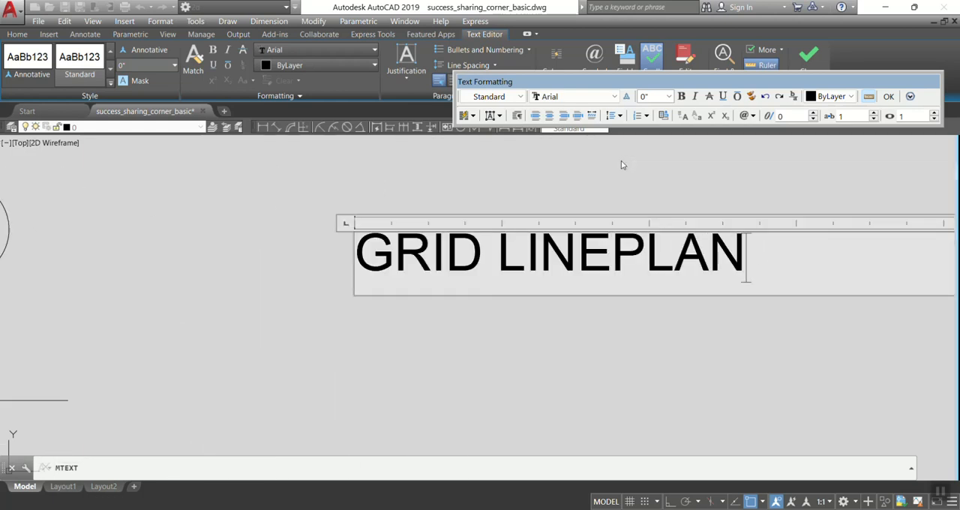
click(612, 252)
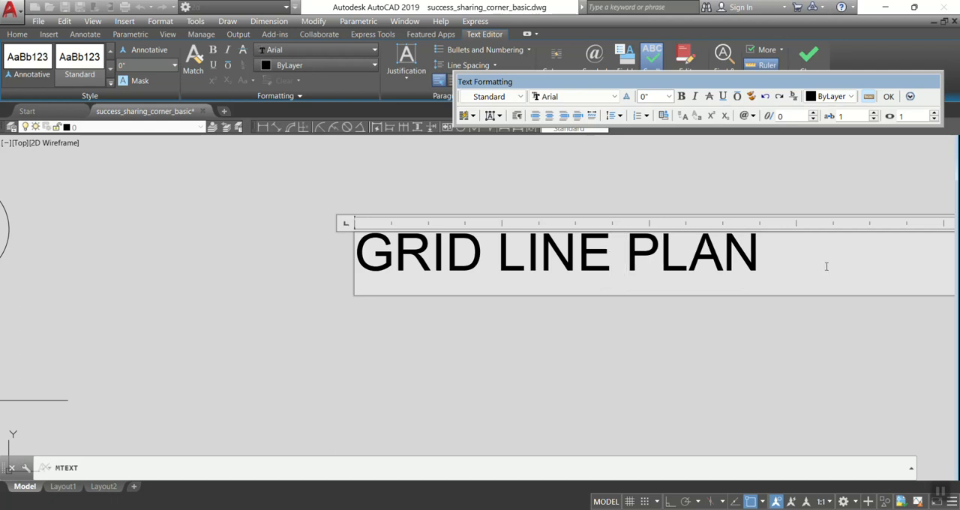
Format the whole GRID LINE PLAN text with a height of 3', bold and underlined, and finish the text.
drag(777, 252, 356, 259)
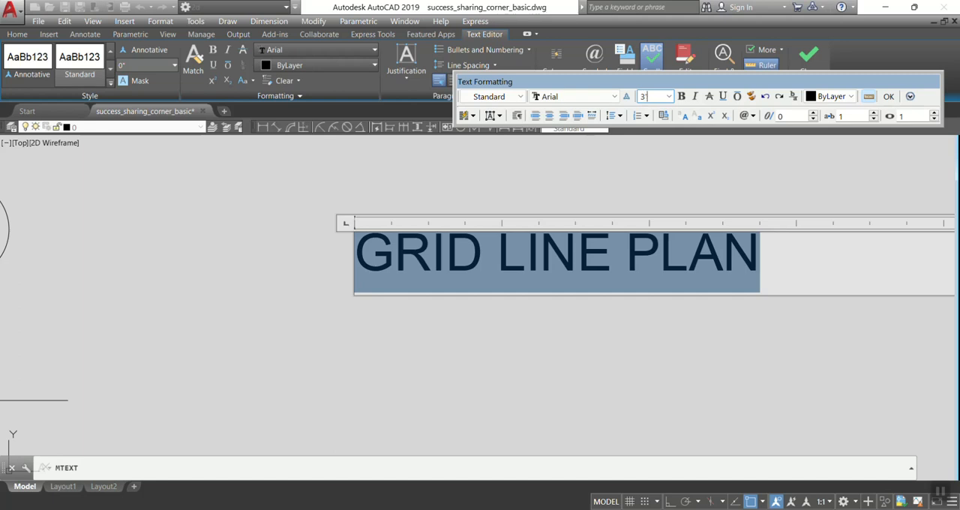
click(683, 98)
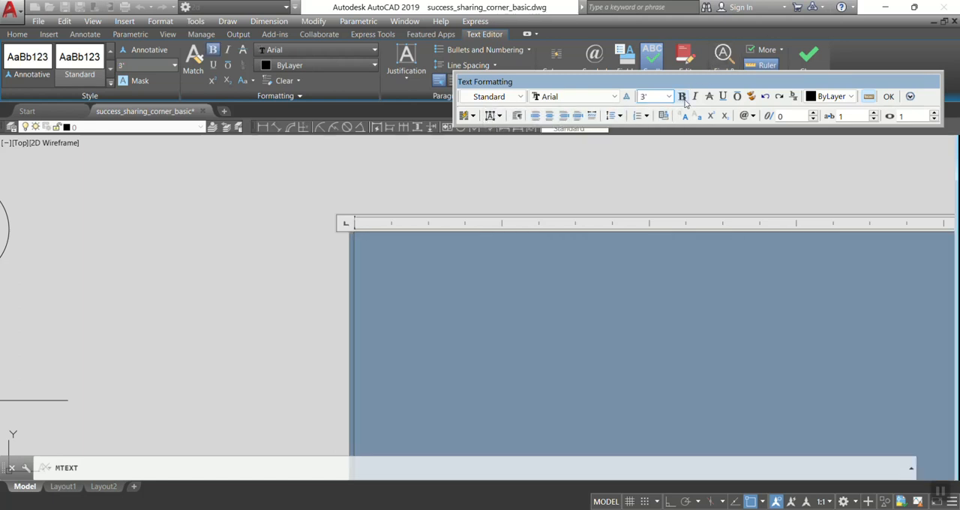
click(724, 100)
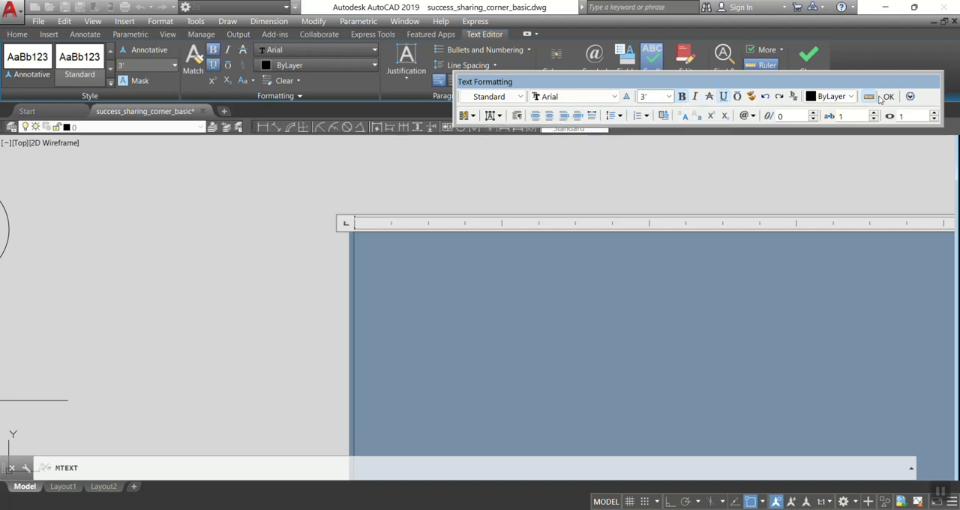
click(889, 97)
Move the new GRID LINE PLAN title to below the new grid, centred under its columns.
scroll(600, 262, down, 5)
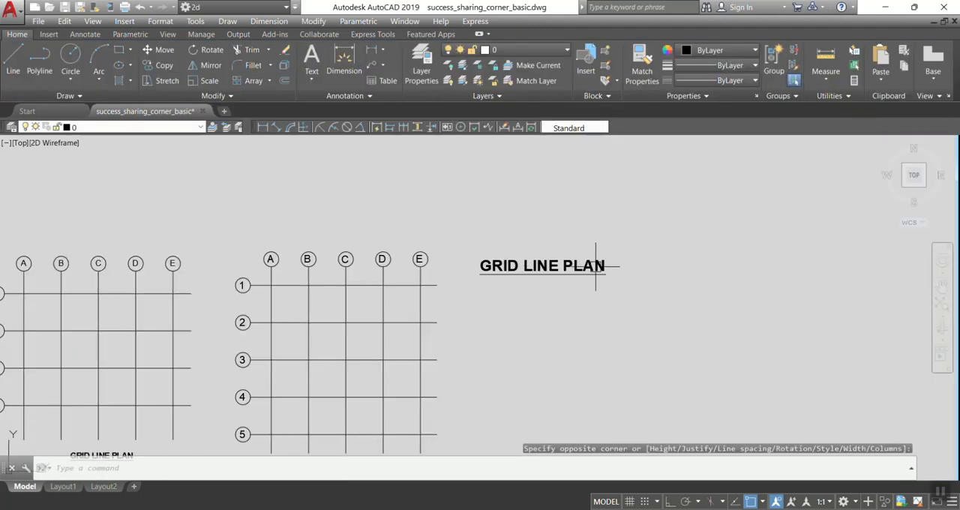
click(563, 267)
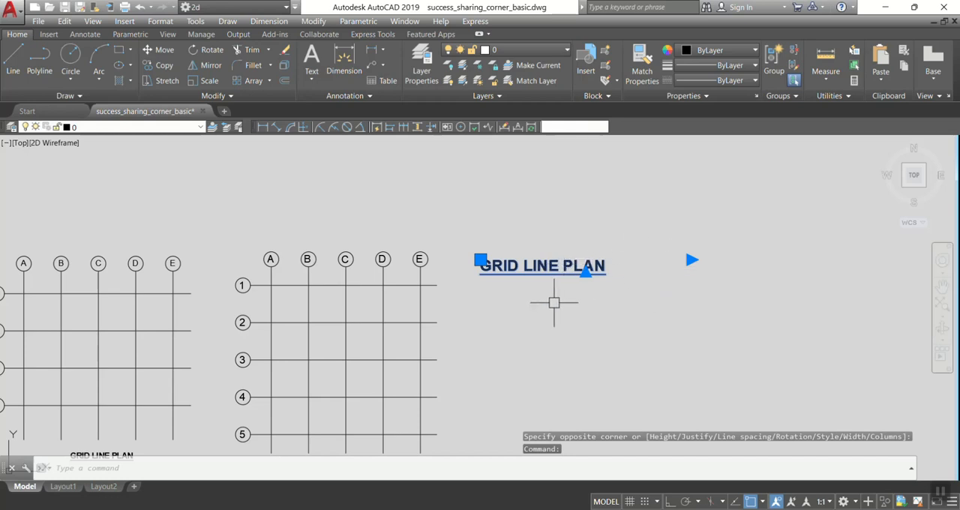
middle_drag(547, 335, 630, 270)
key(Escape)
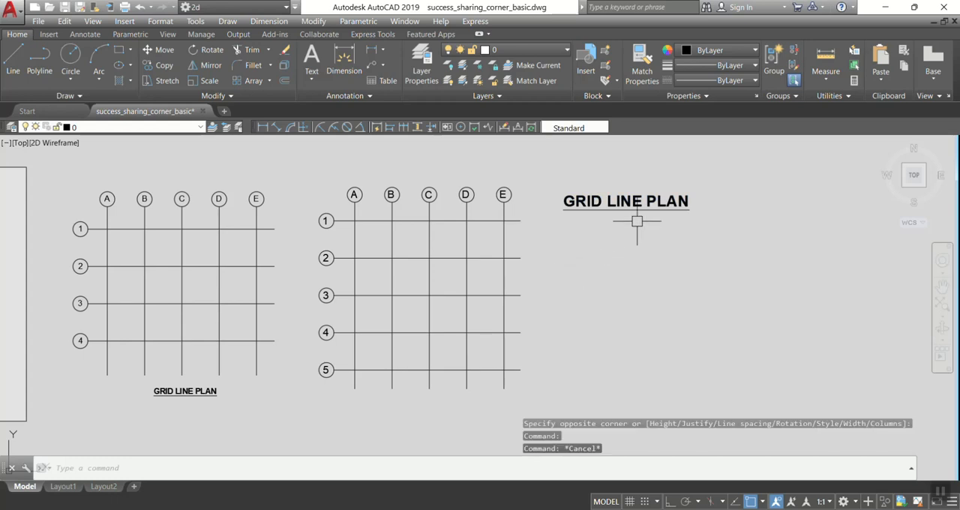
click(637, 200)
text(m)
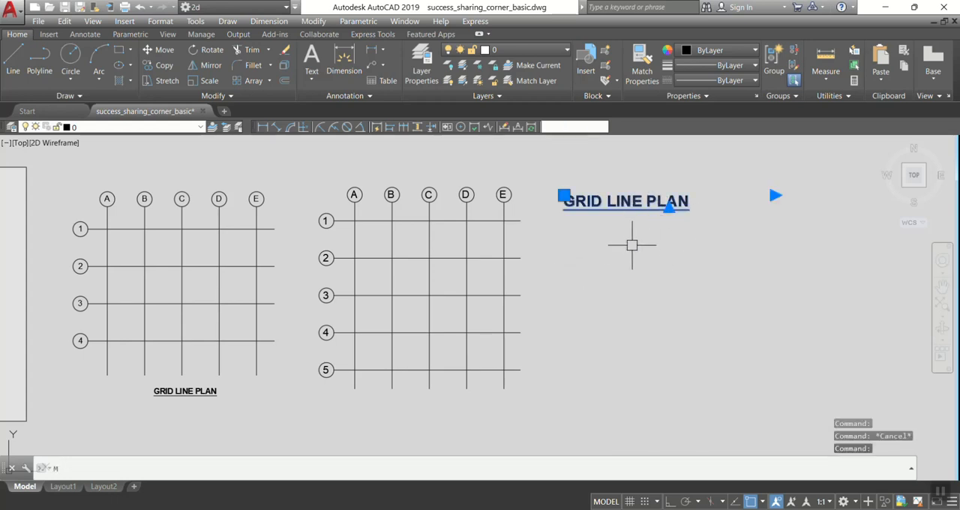
key(Return)
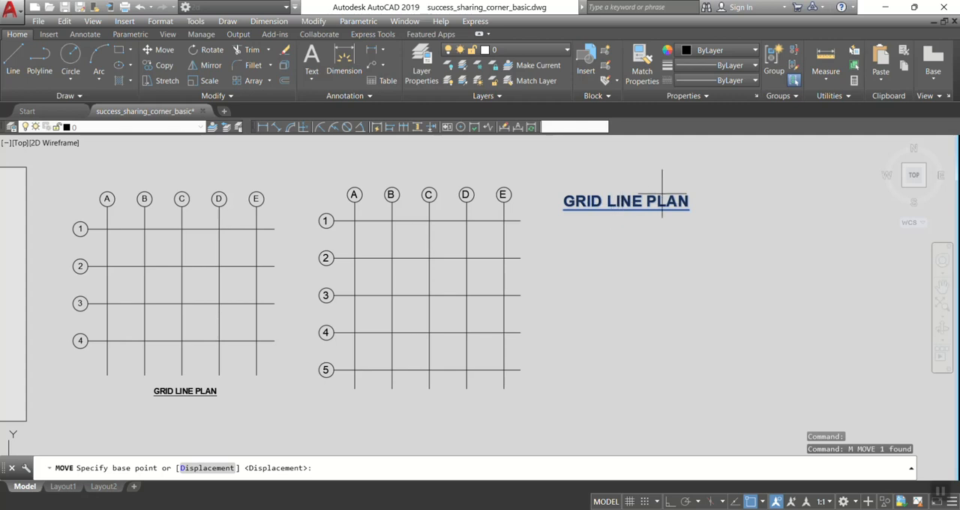
click(749, 201)
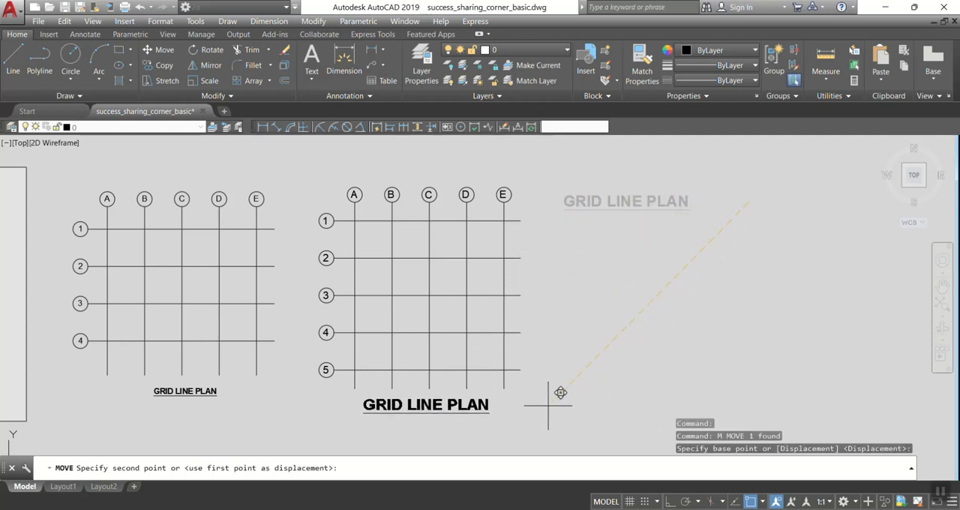
click(561, 395)
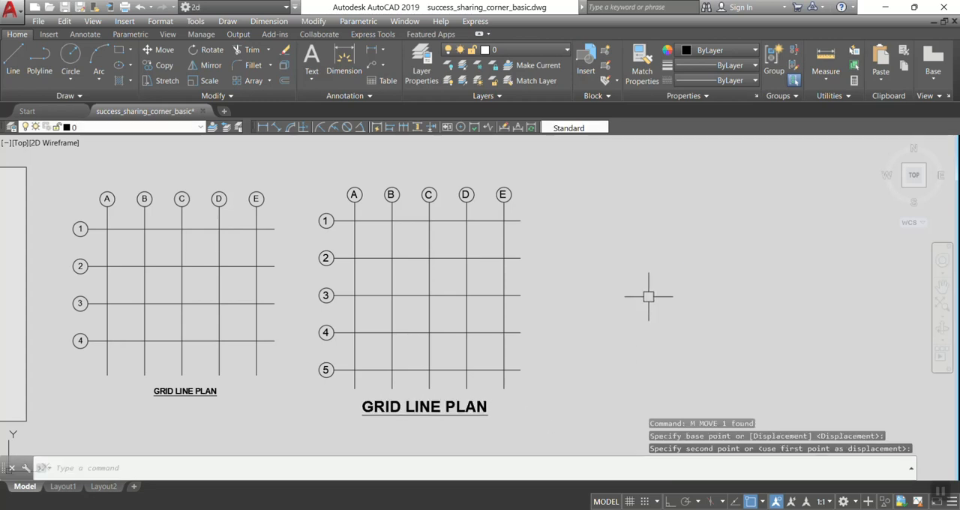
middle_drag(545, 333, 553, 318)
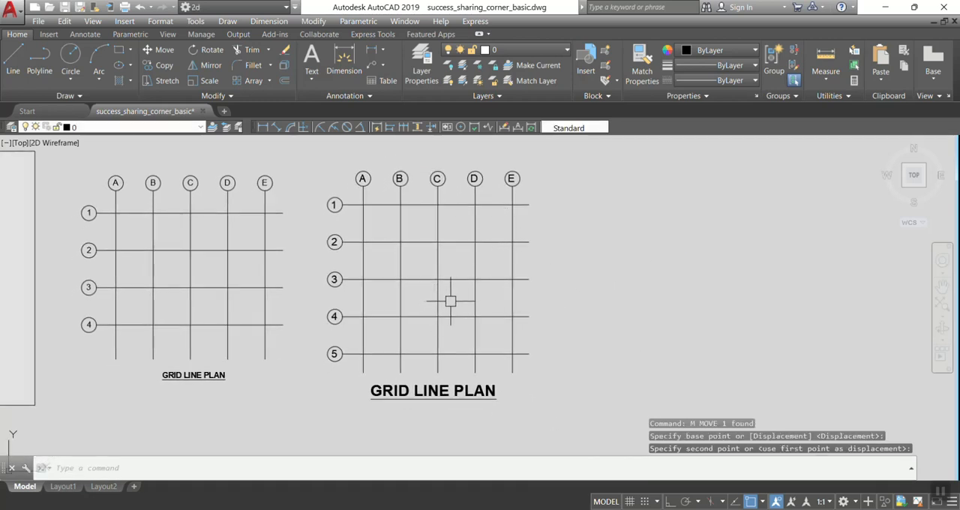
scroll(420, 288, up, 2)
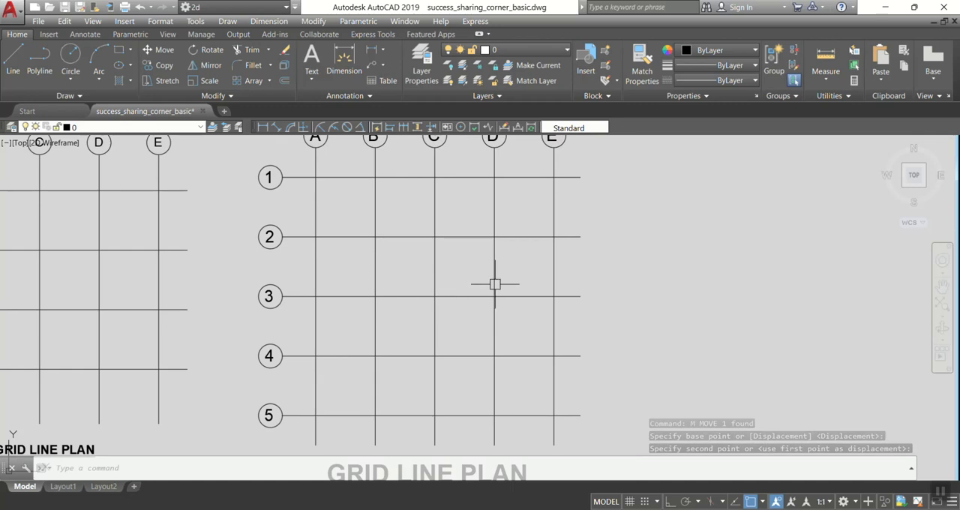
scroll(487, 302, down, 2)
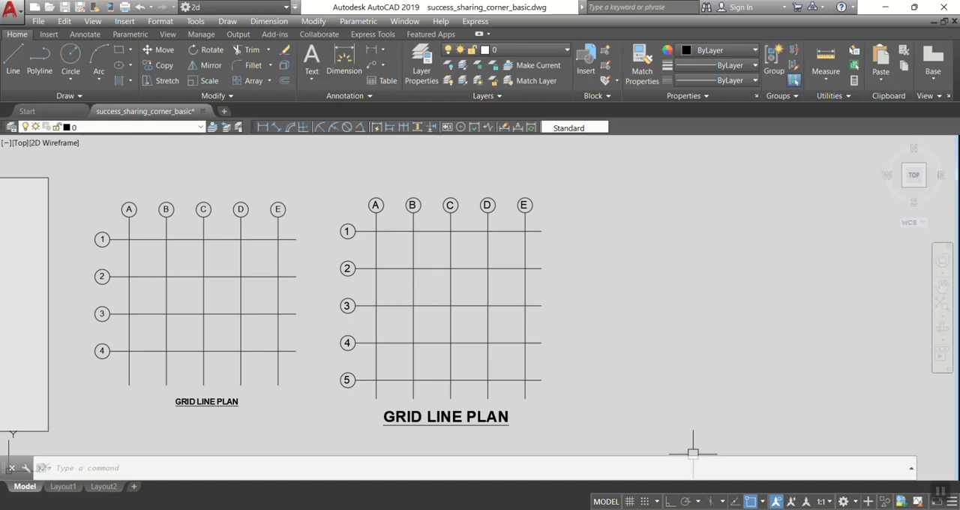
click(726, 509)
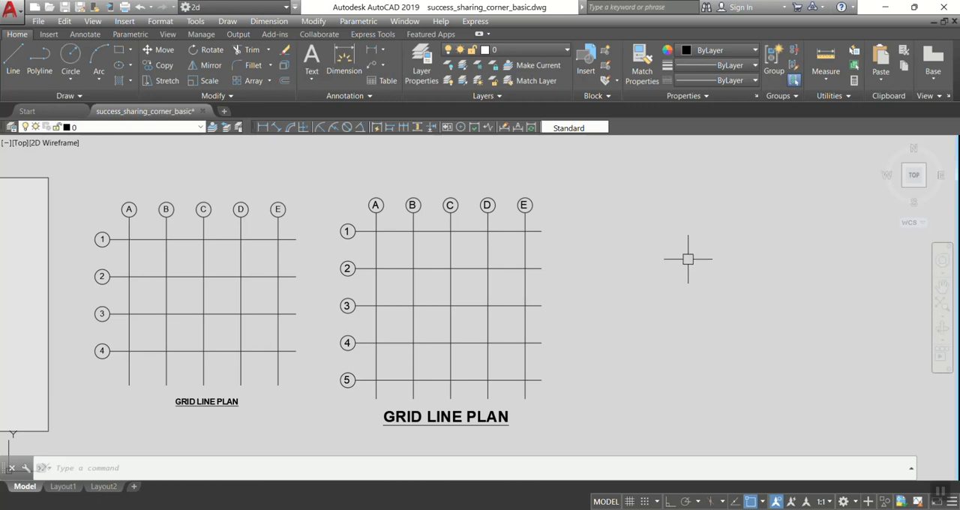
middle_drag(594, 328, 575, 303)
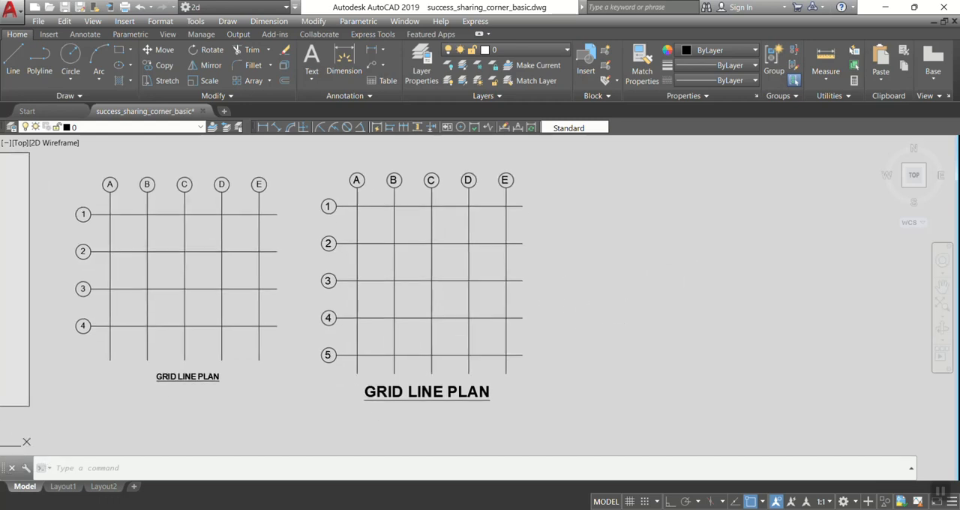
middle_drag(577, 269, 580, 286)
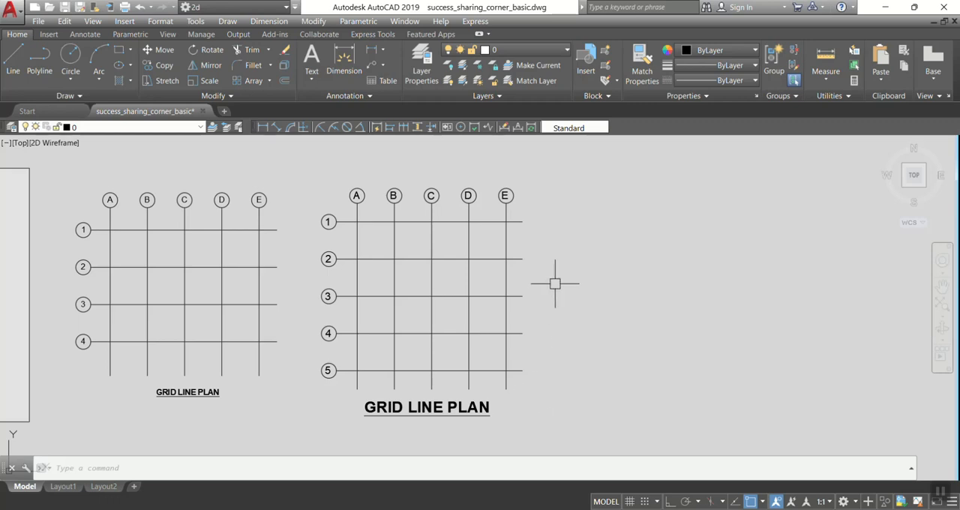
scroll(559, 281, up, 2)
middle_drag(559, 281, 557, 296)
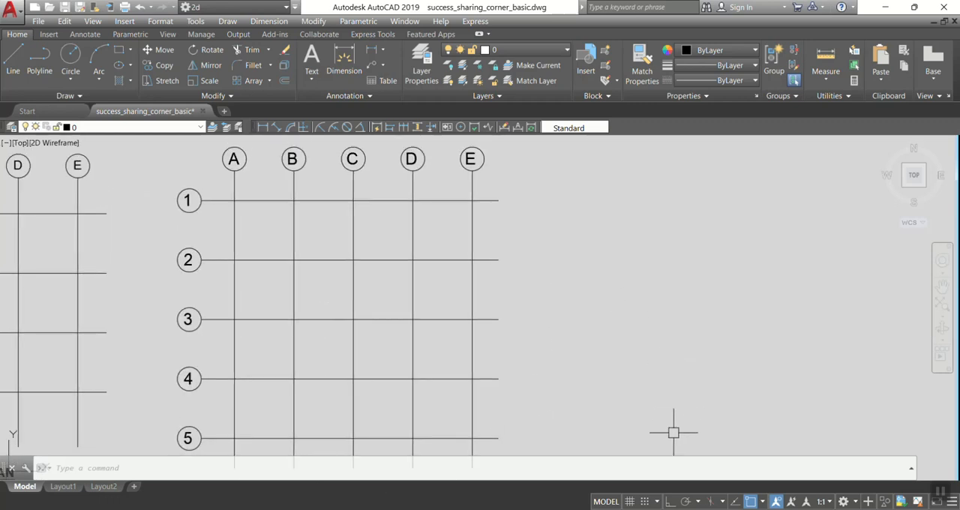